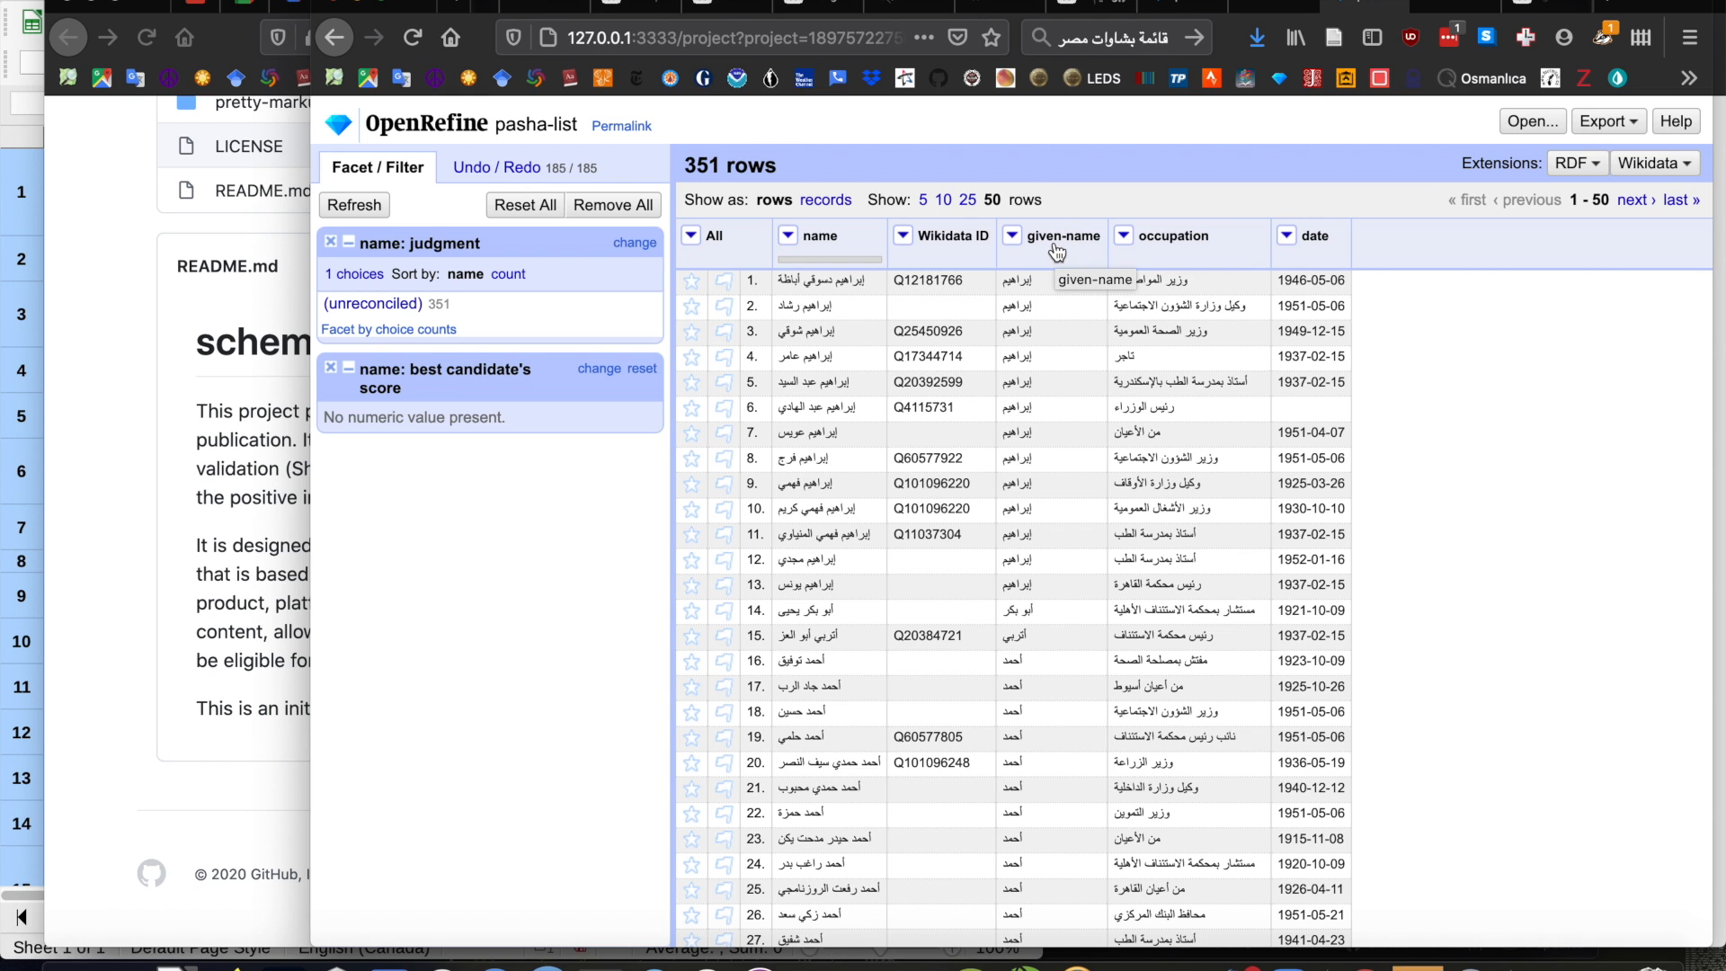
Reconcile the given-name column against the type male given name (Q12308941), with high-confidence candidates auto-matched
{"action": "left_click", "coordinate": [1014, 237]}
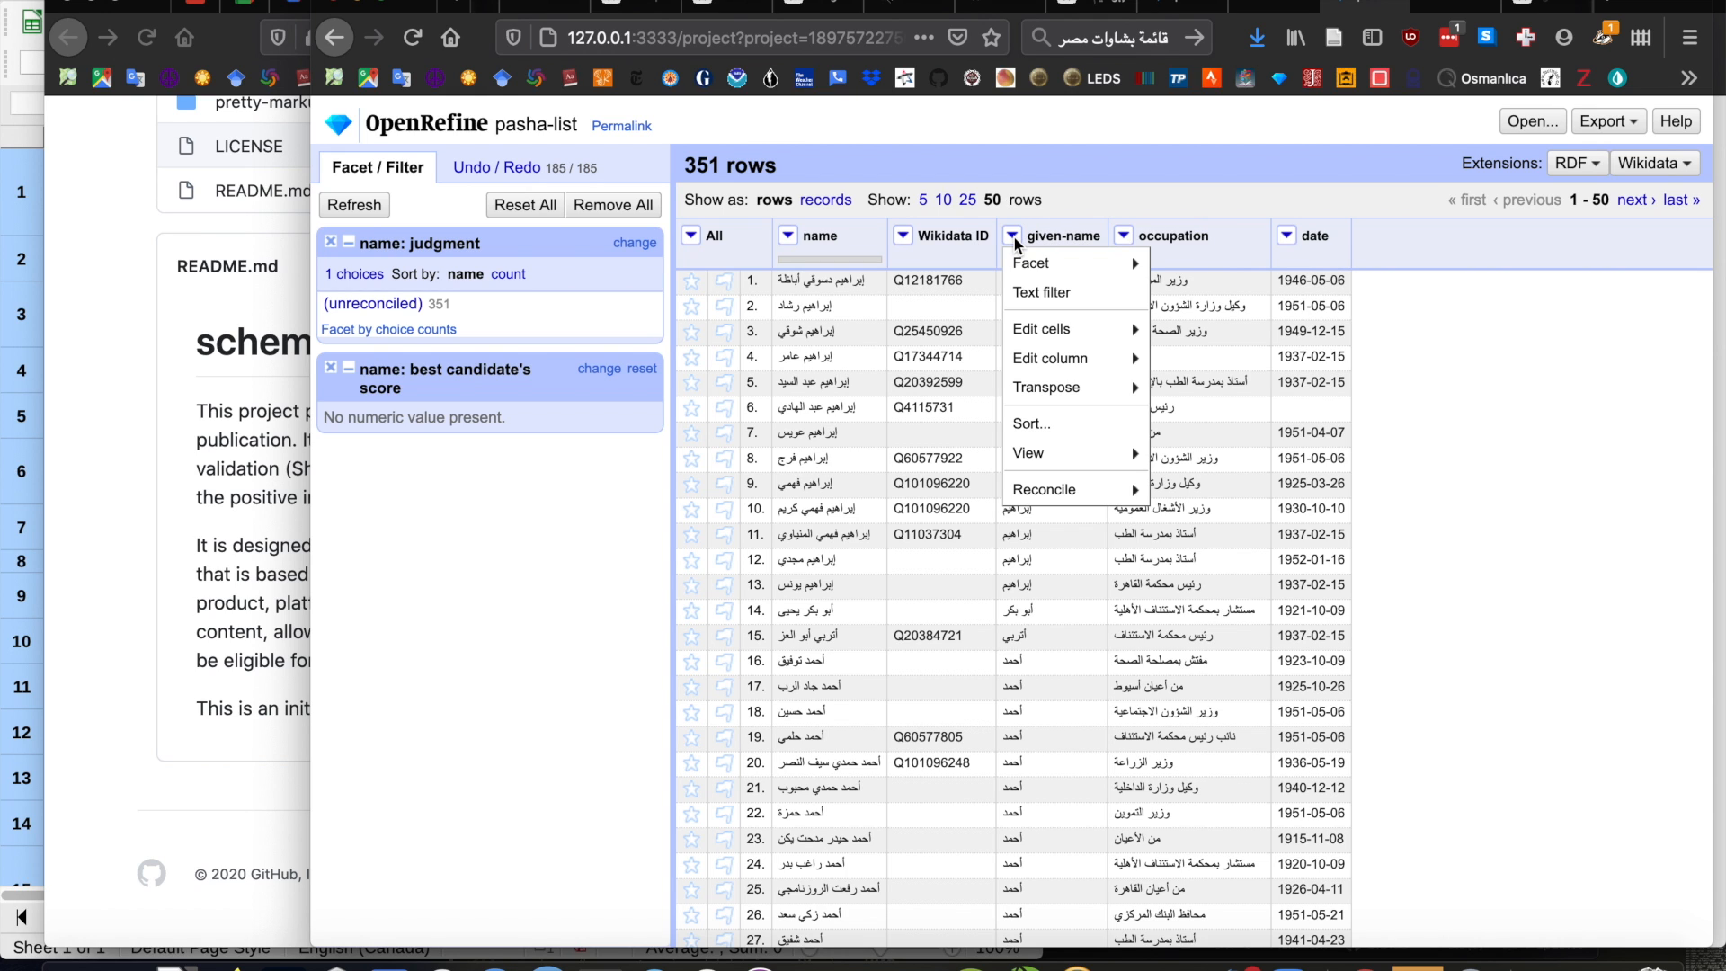
{"action": "left_click", "coordinate": [1015, 240]}
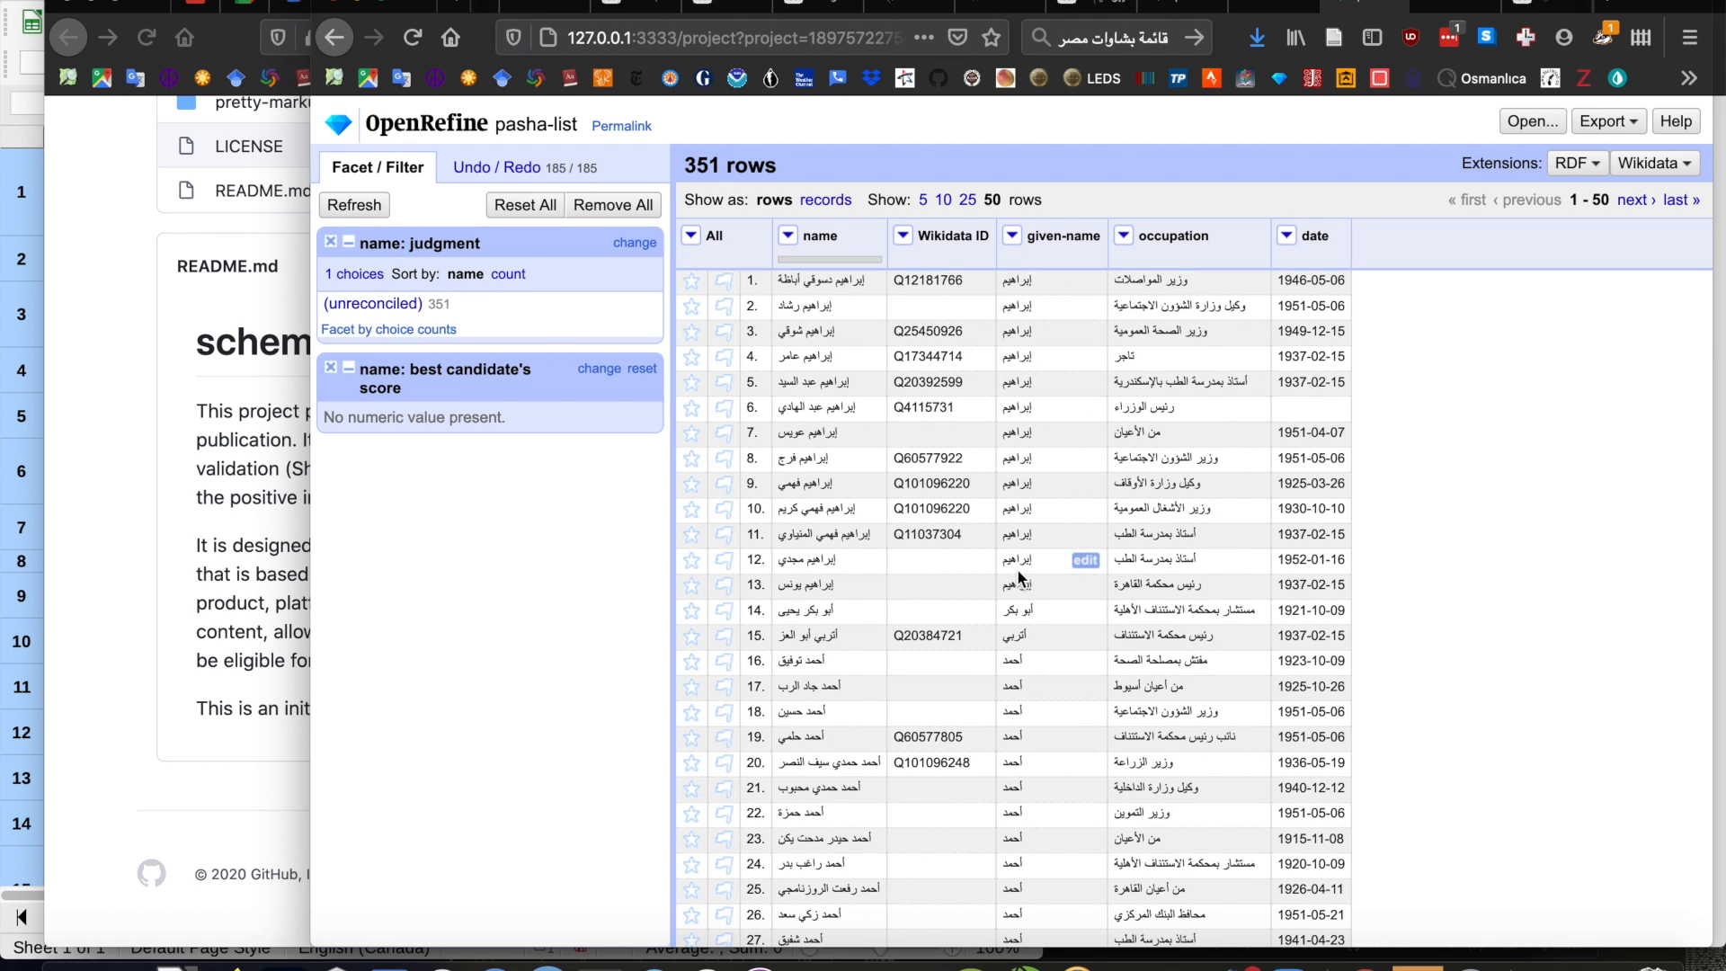
{"action": "left_click", "coordinate": [1014, 237]}
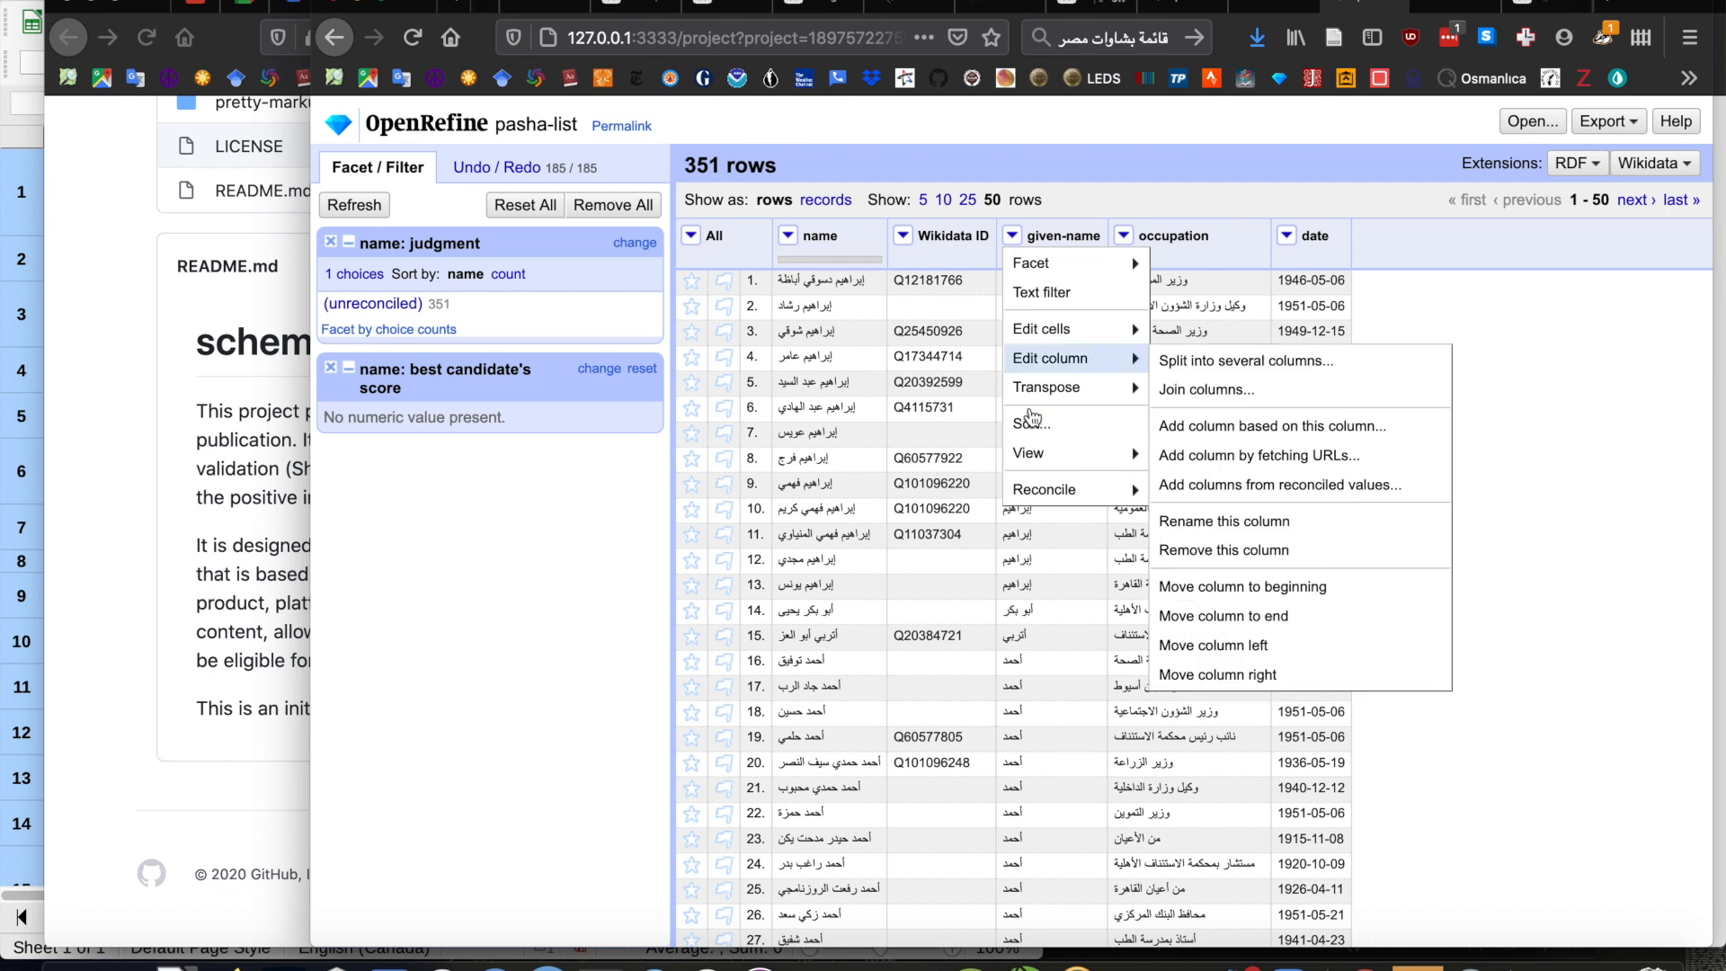
{"action": "mouse_move", "coordinate": [1048, 489]}
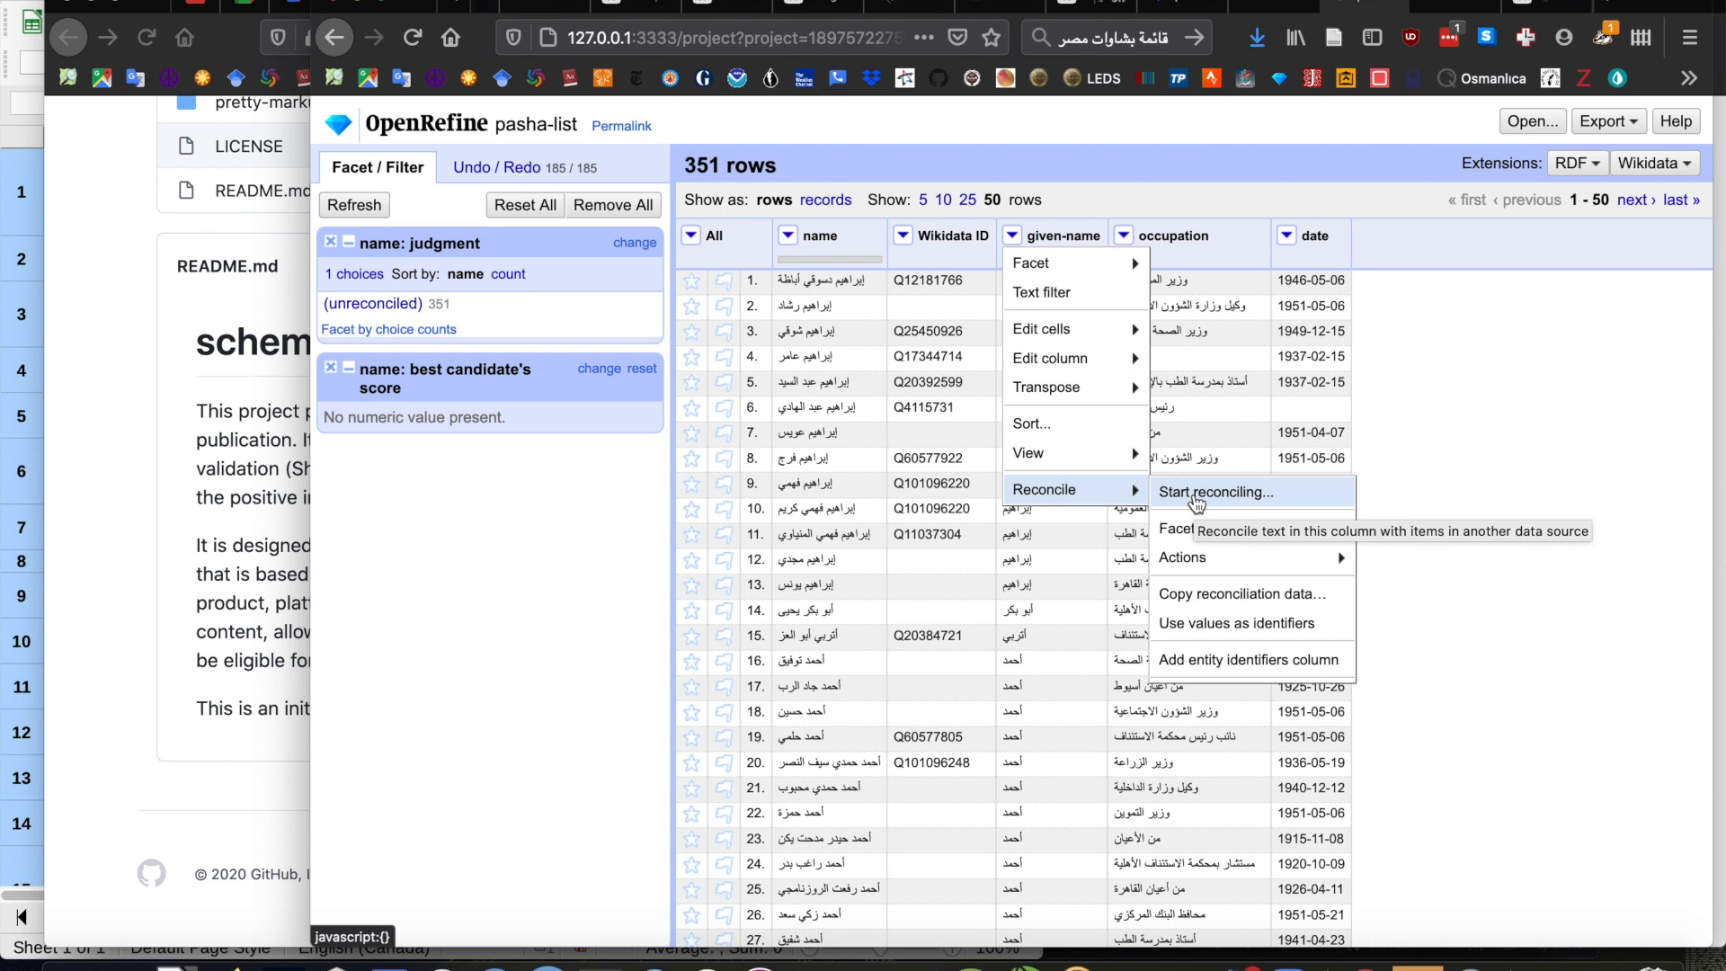
{"action": "left_click", "coordinate": [1176, 494]}
{"action": "left_click", "coordinate": [596, 757]}
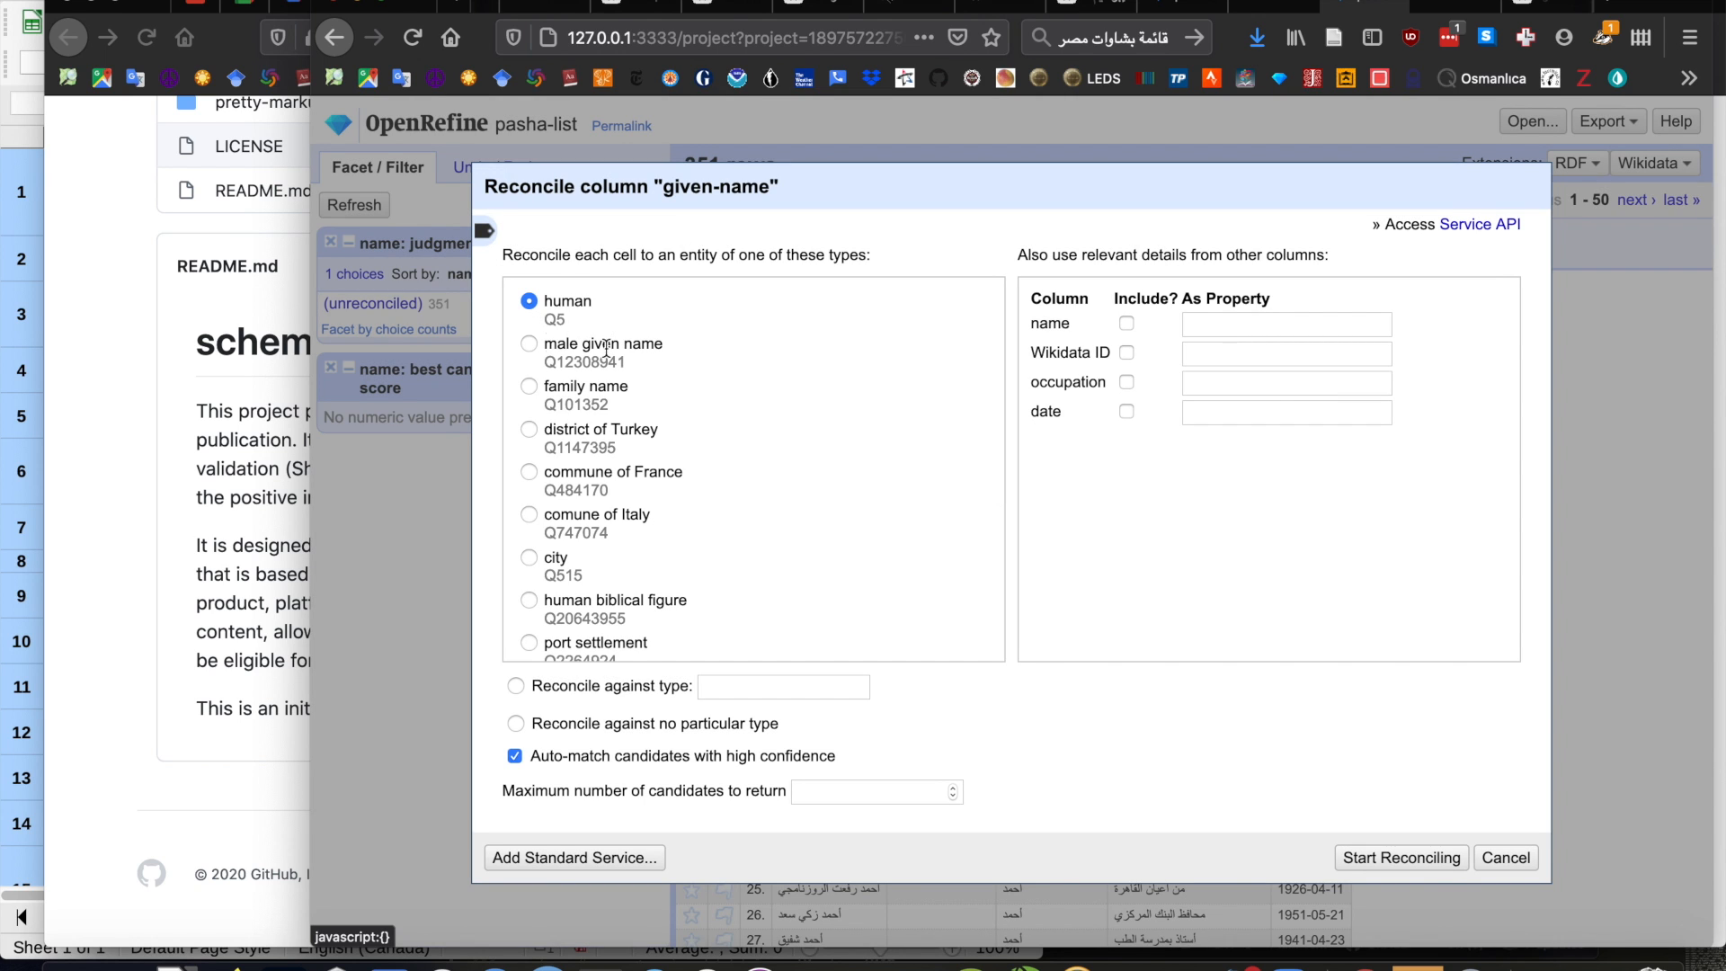
{"action": "left_click", "coordinate": [530, 345]}
{"action": "left_click", "coordinate": [1412, 859]}
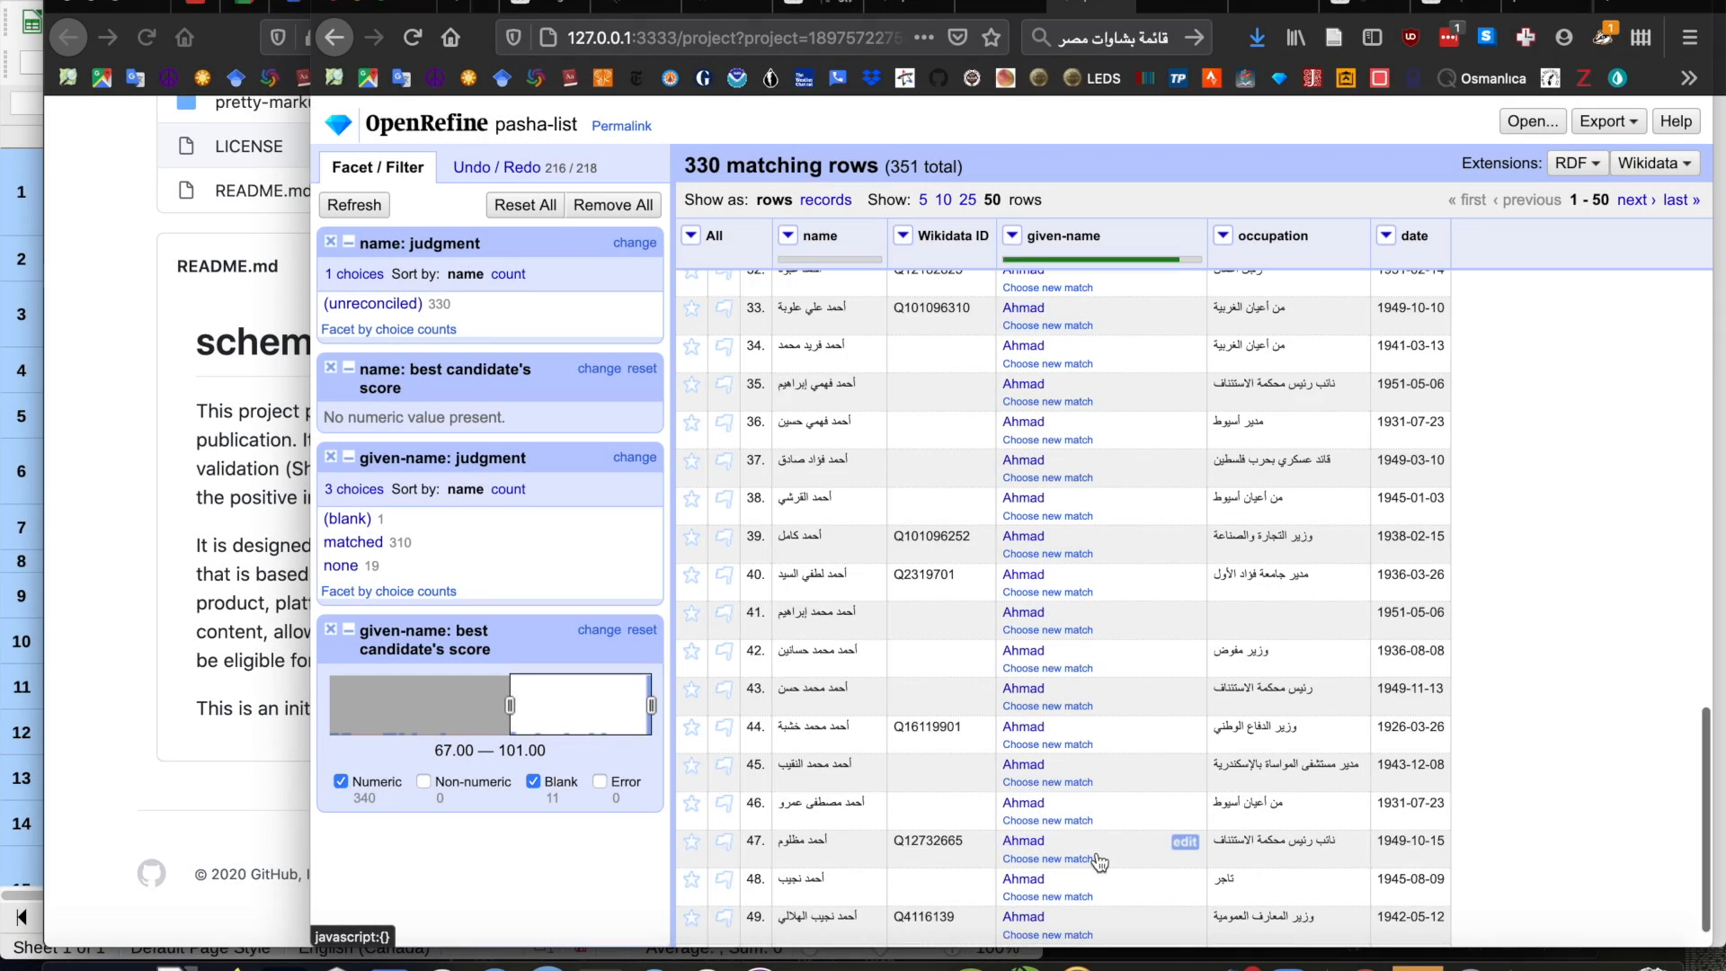
Add a column of English labels from the reconciled given-name values, using the SPARQL property path Len
{"action": "scroll", "coordinate": [1101, 863], "scroll_direction": "up", "scroll_amount": 10}
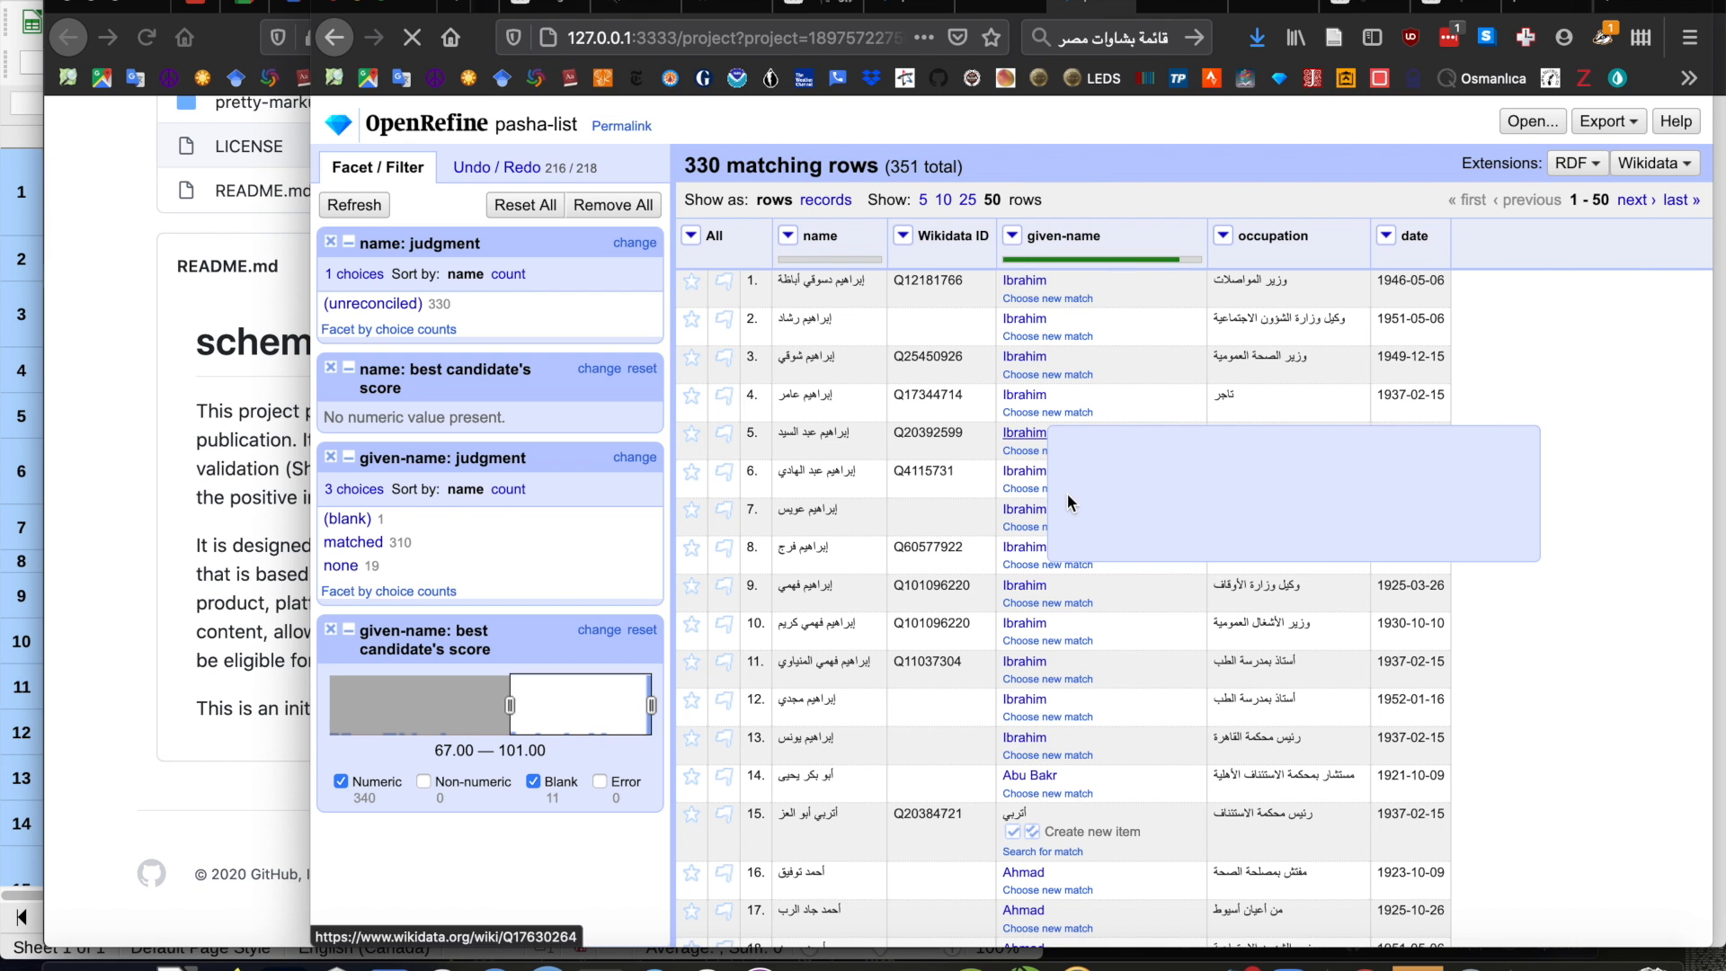
{"action": "left_click", "coordinate": [1013, 237]}
{"action": "mouse_move", "coordinate": [1074, 364]}
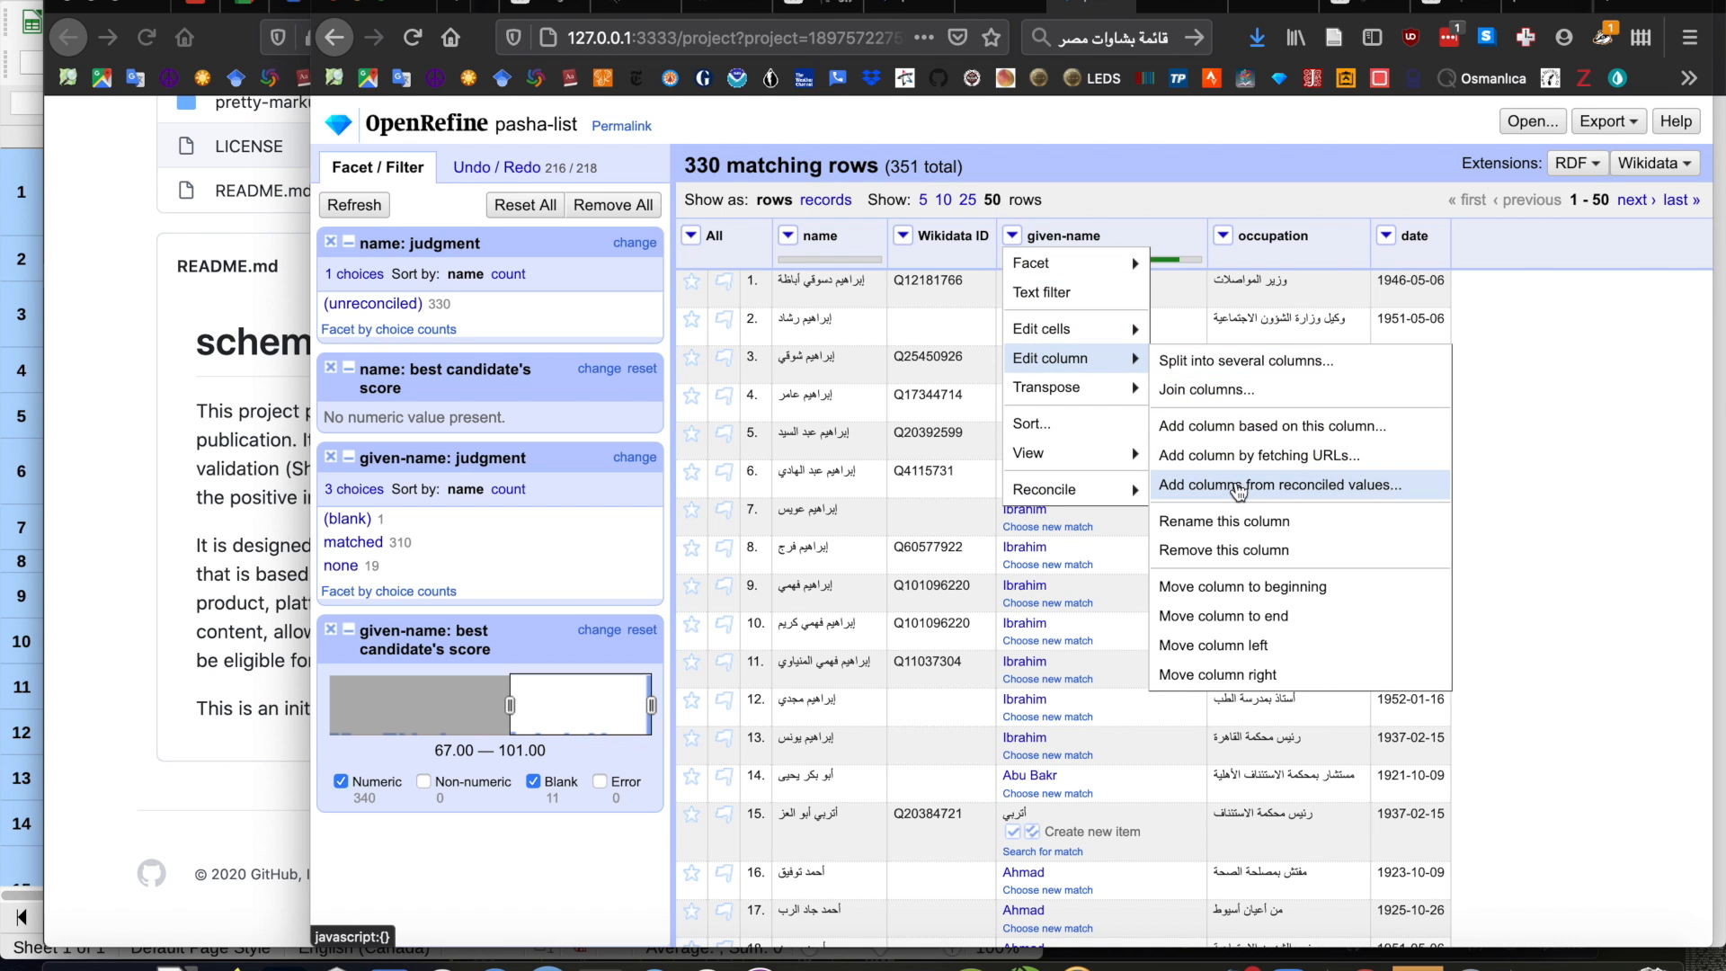
{"action": "left_click", "coordinate": [1209, 493]}
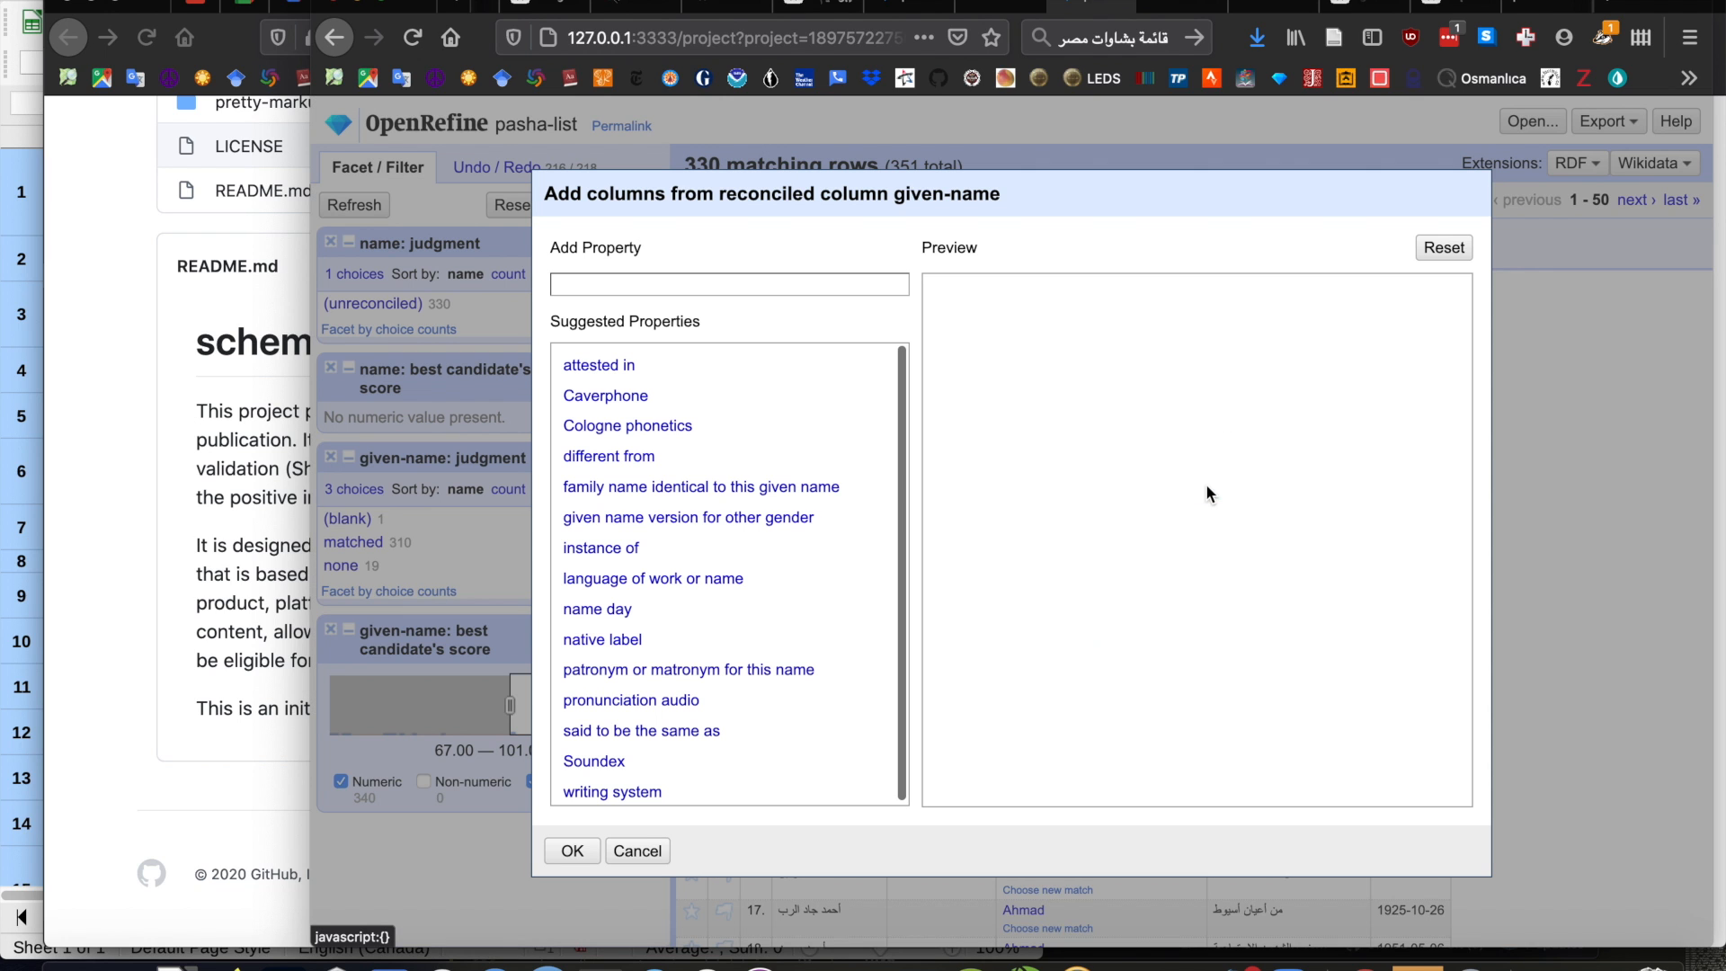
{"action": "left_click", "coordinate": [660, 286]}
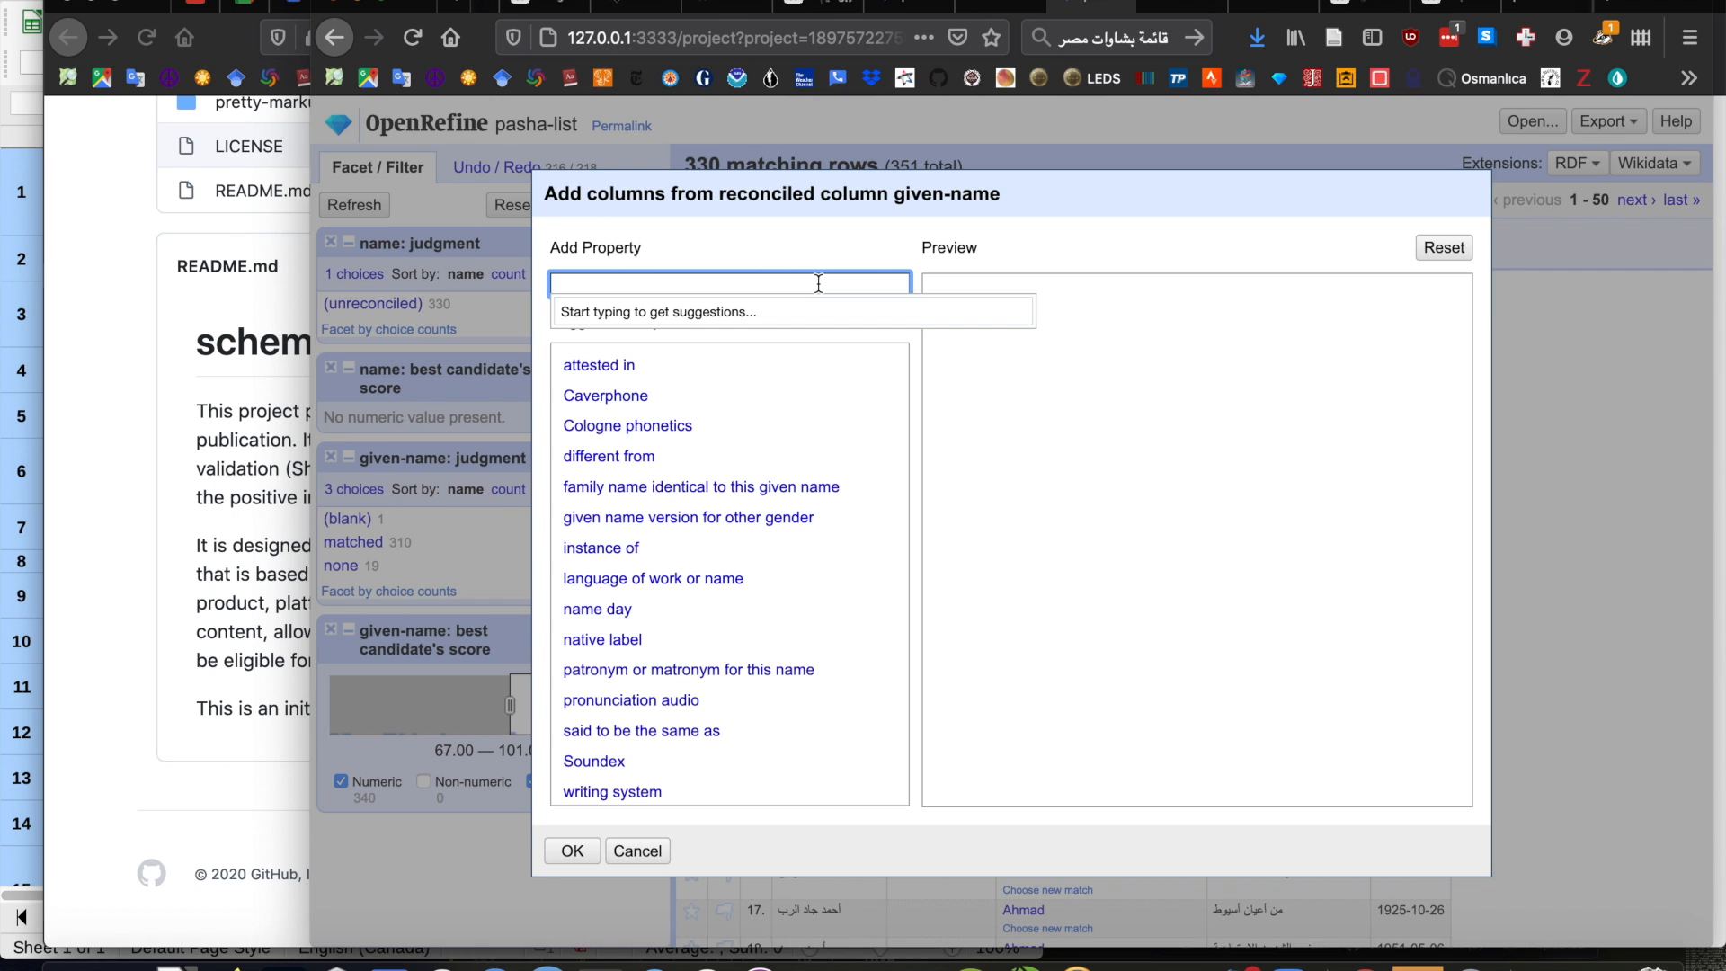
{"action": "type", "text": "Len"}
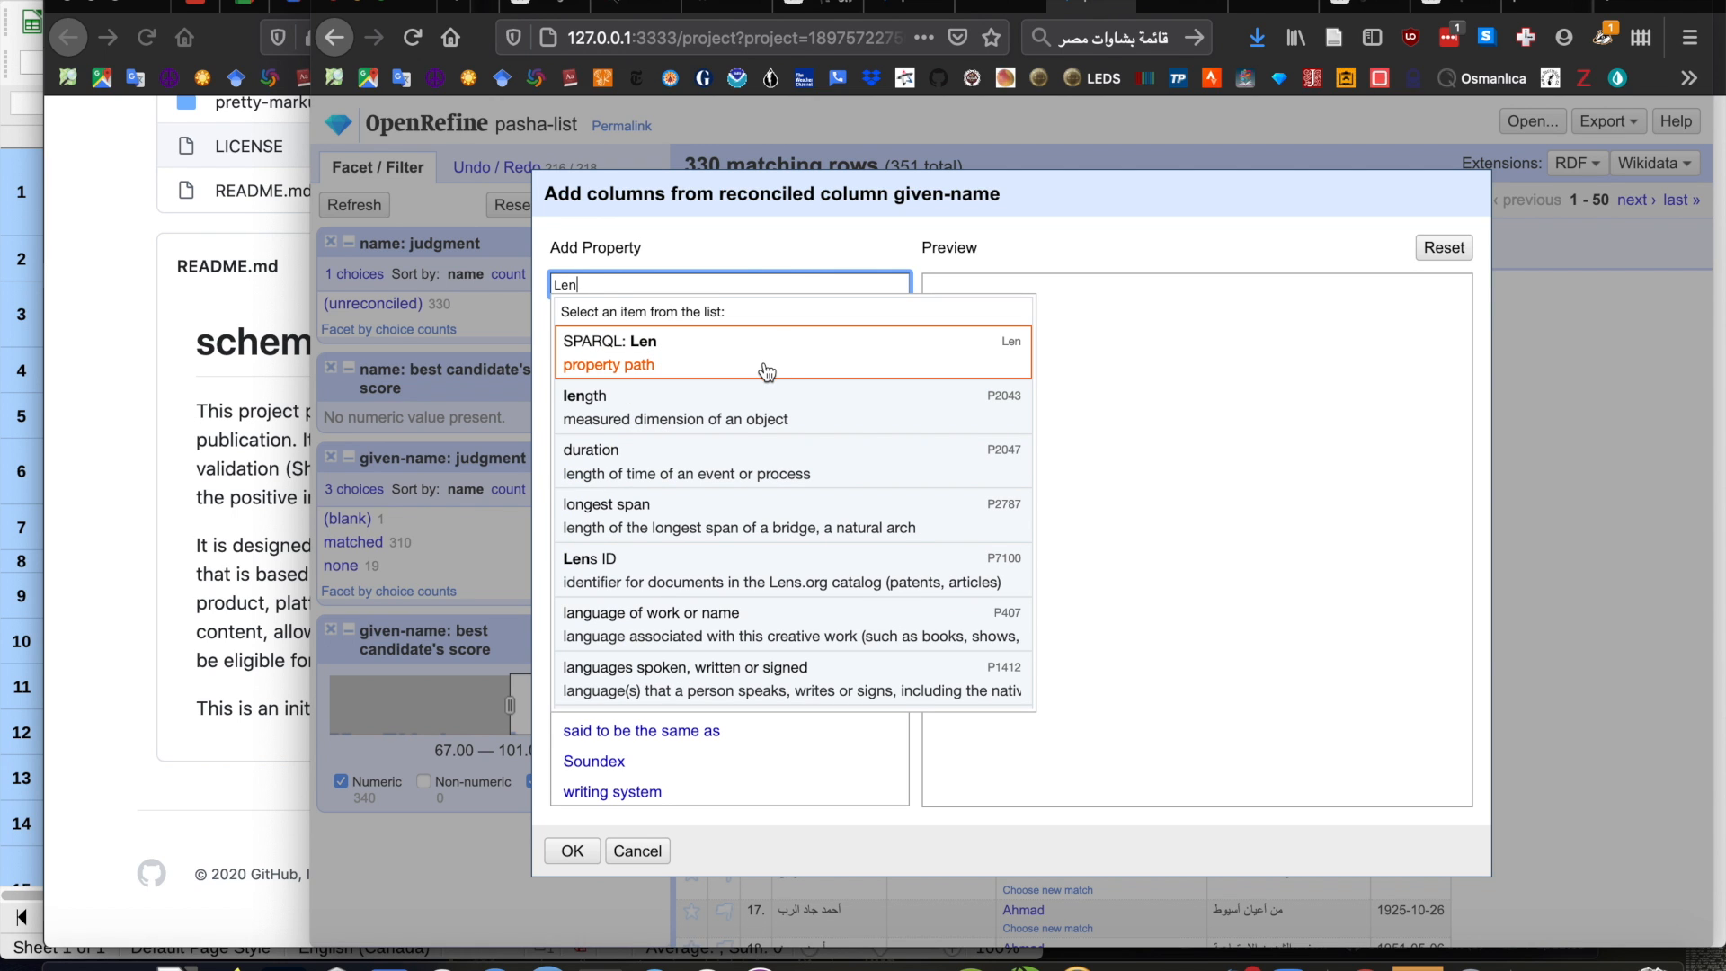
{"action": "left_click", "coordinate": [662, 360]}
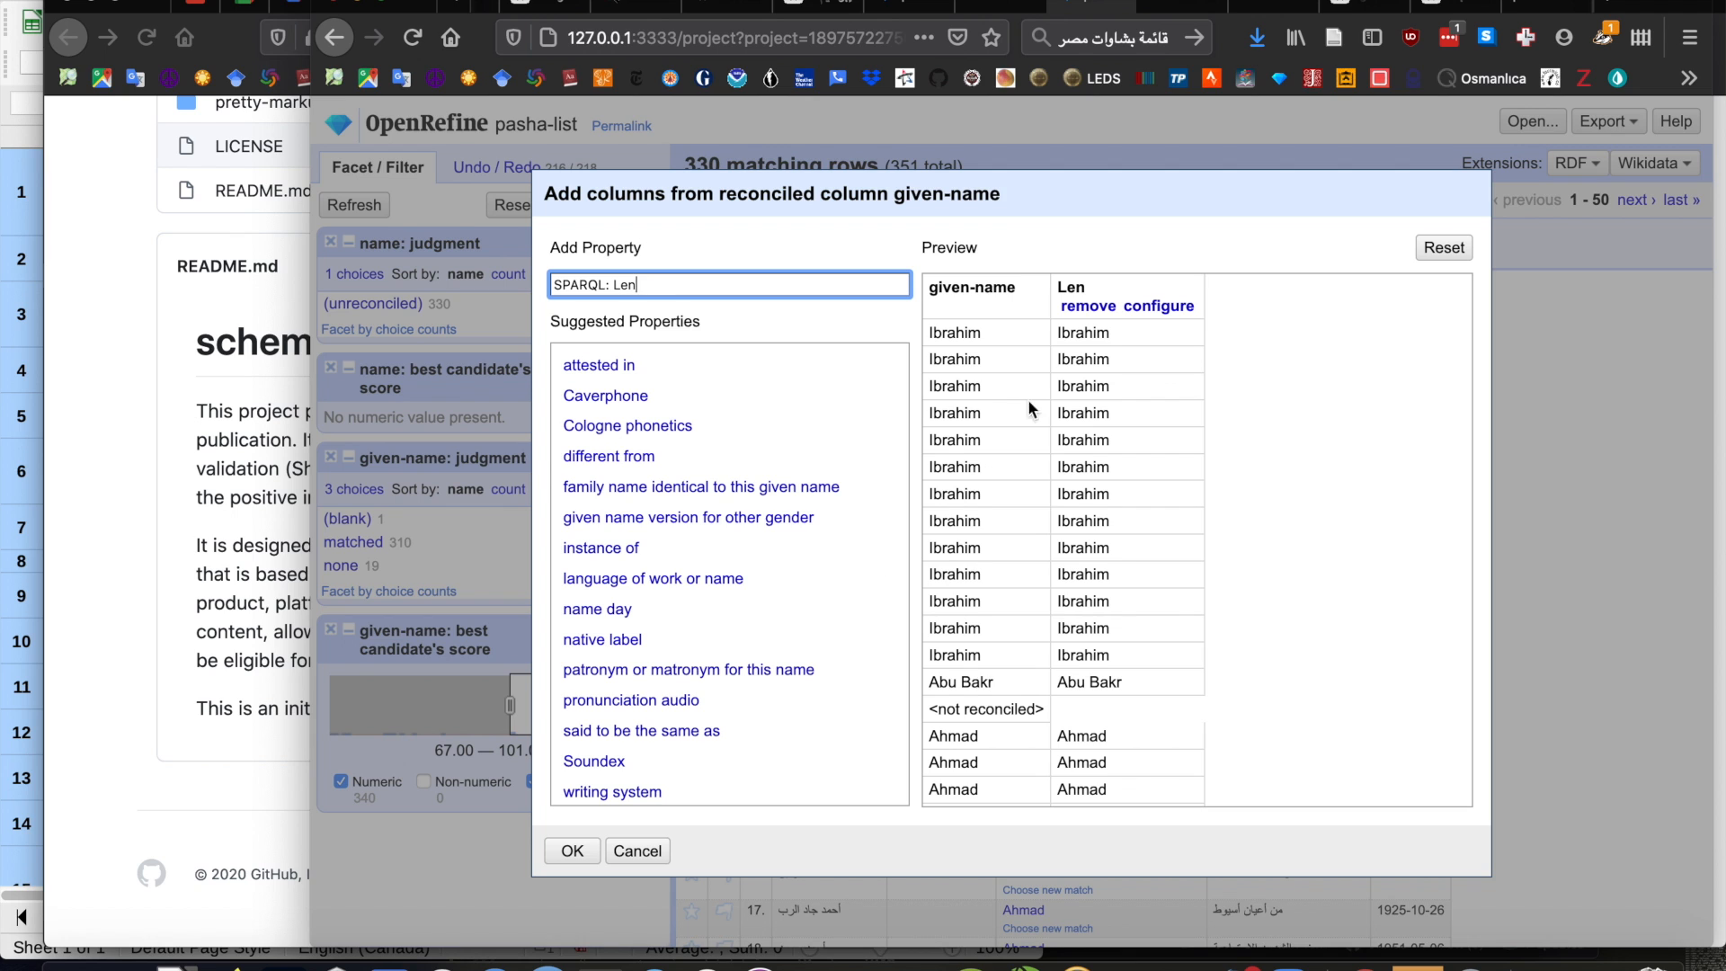
{"action": "scroll", "coordinate": [1080, 626], "scroll_direction": "down", "scroll_amount": 5}
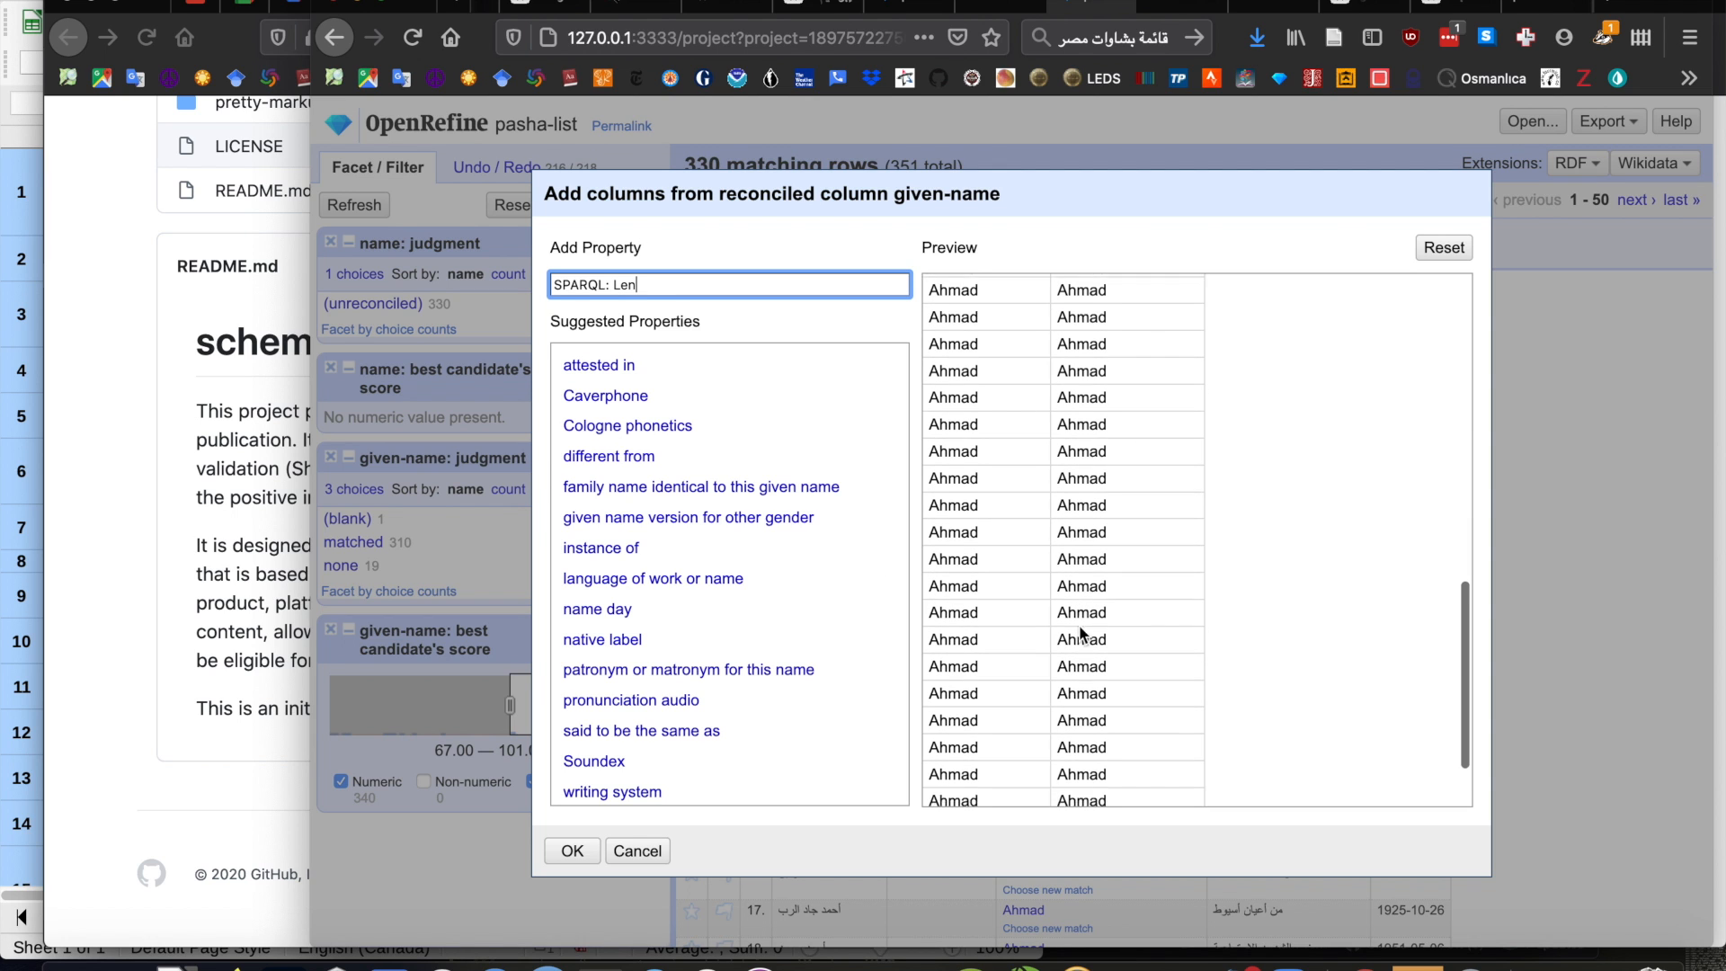
{"action": "scroll", "coordinate": [1080, 627], "scroll_direction": "up", "scroll_amount": 3}
{"action": "scroll", "coordinate": [1080, 627], "scroll_direction": "down", "scroll_amount": 3}
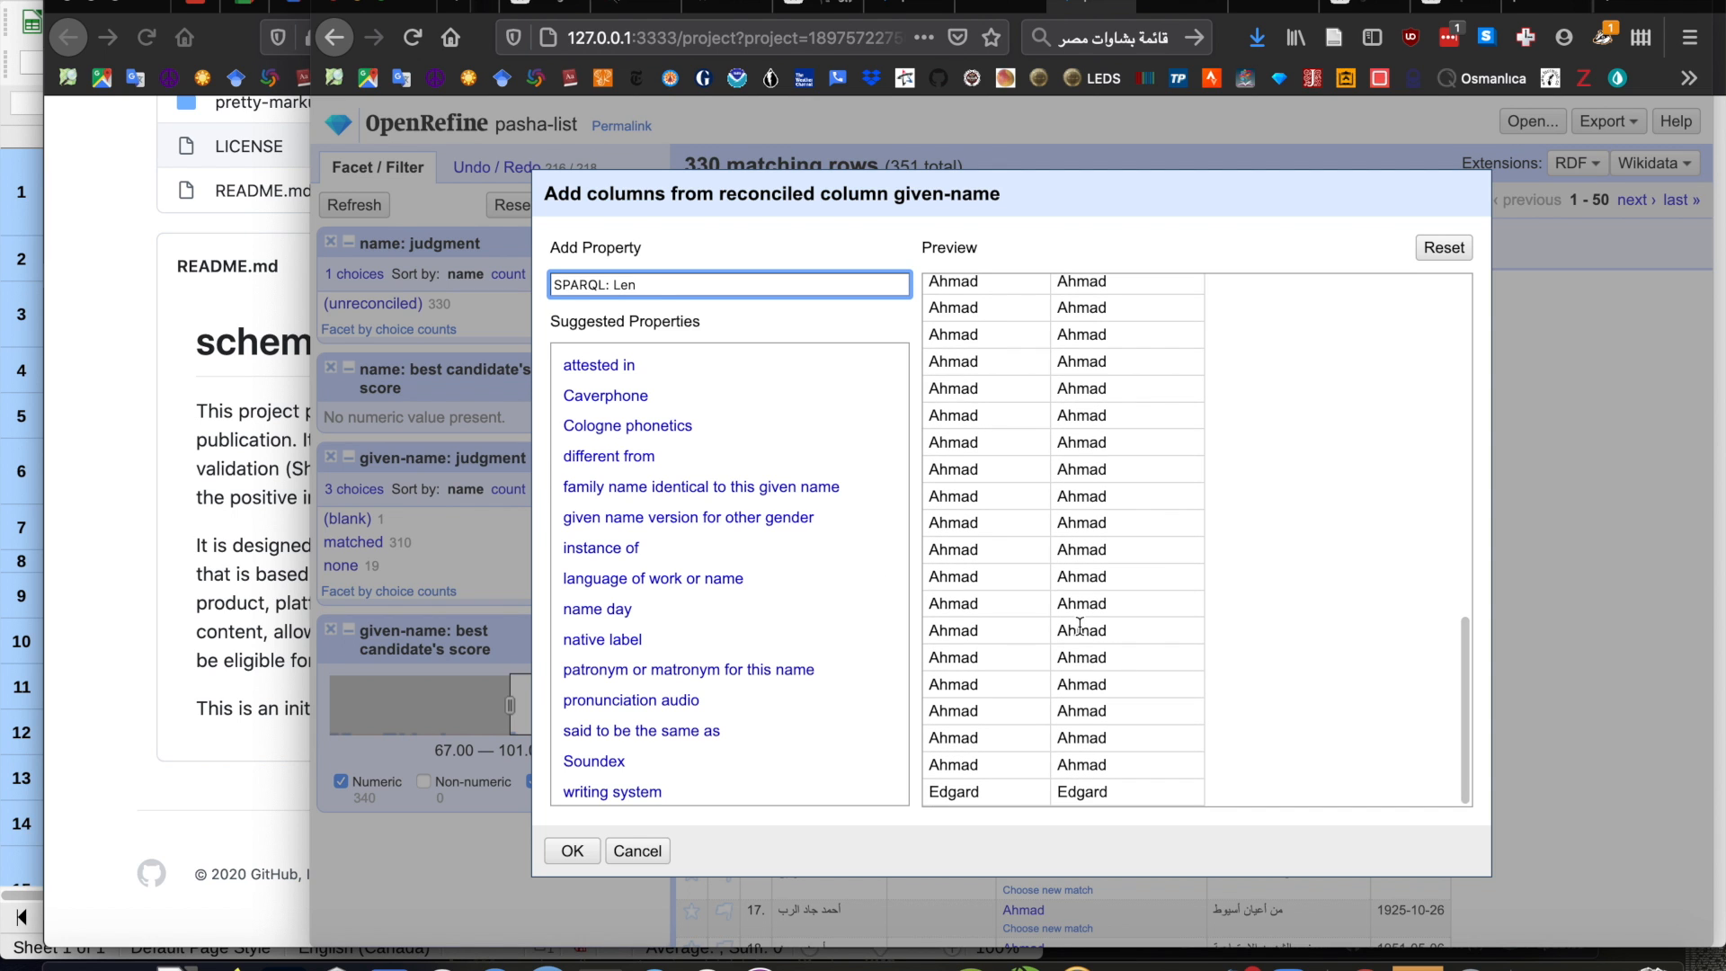
{"action": "scroll", "coordinate": [1080, 627], "scroll_direction": "up", "scroll_amount": 10}
{"action": "left_click", "coordinate": [572, 852]}
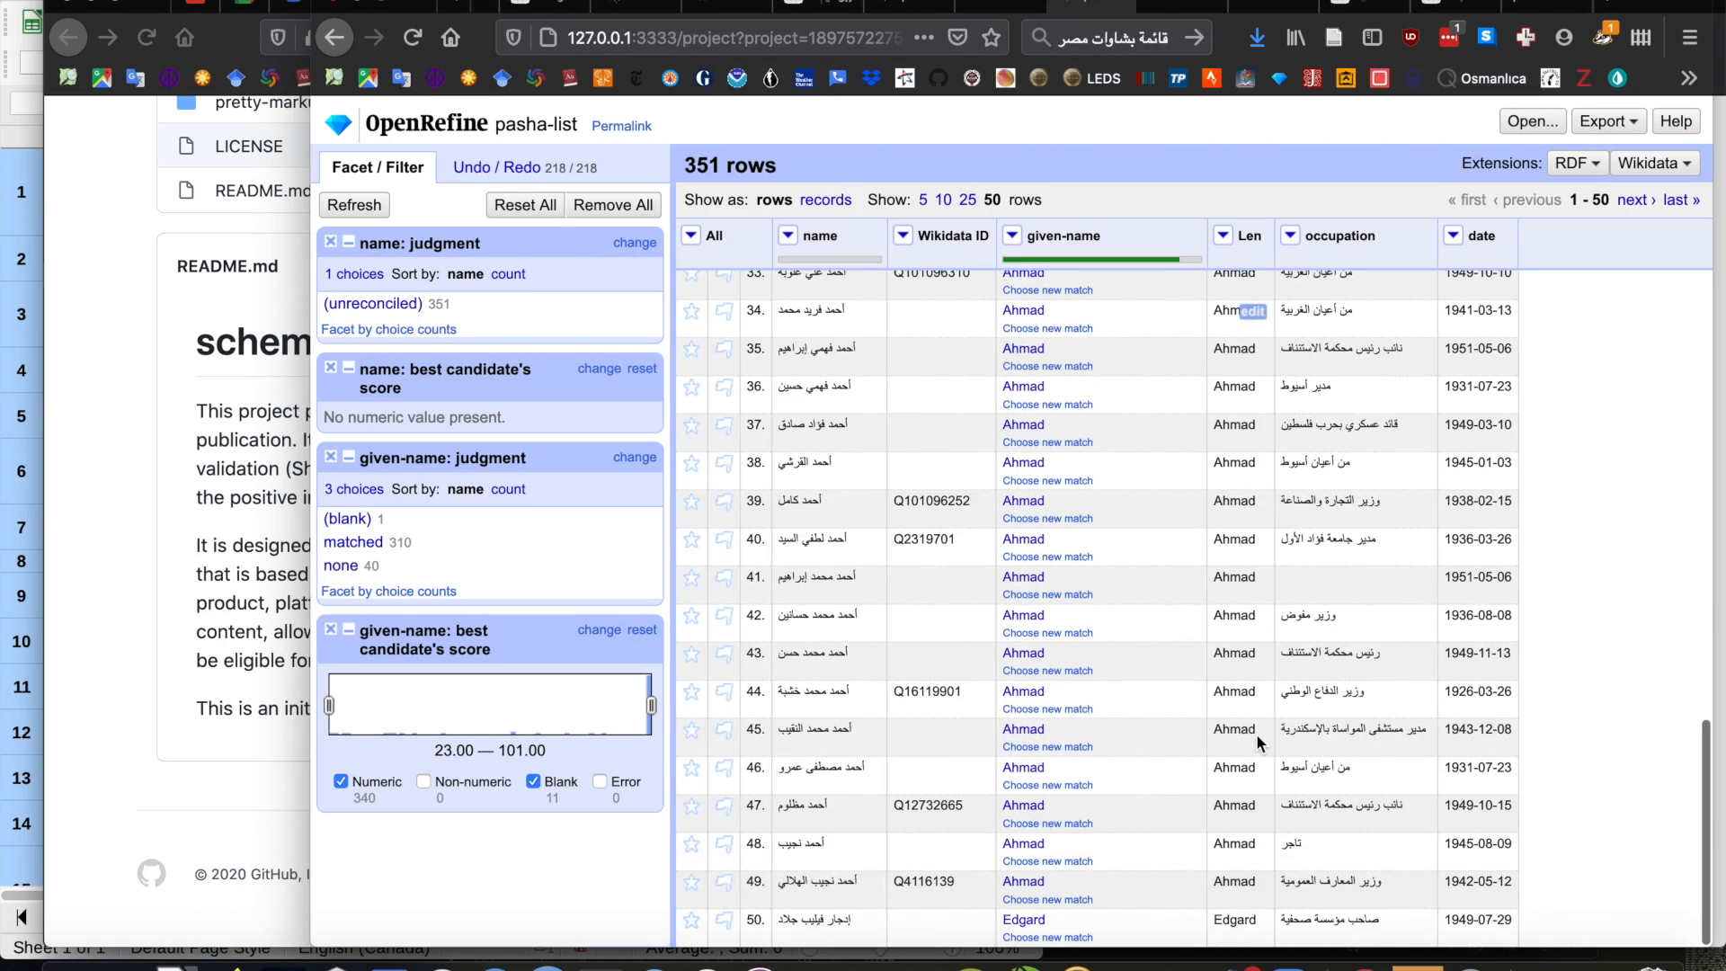
Add an entity identifiers column based on given-name and name it given-names-wikidata-ids
{"action": "scroll", "coordinate": [1255, 734], "scroll_direction": "up", "scroll_amount": 10}
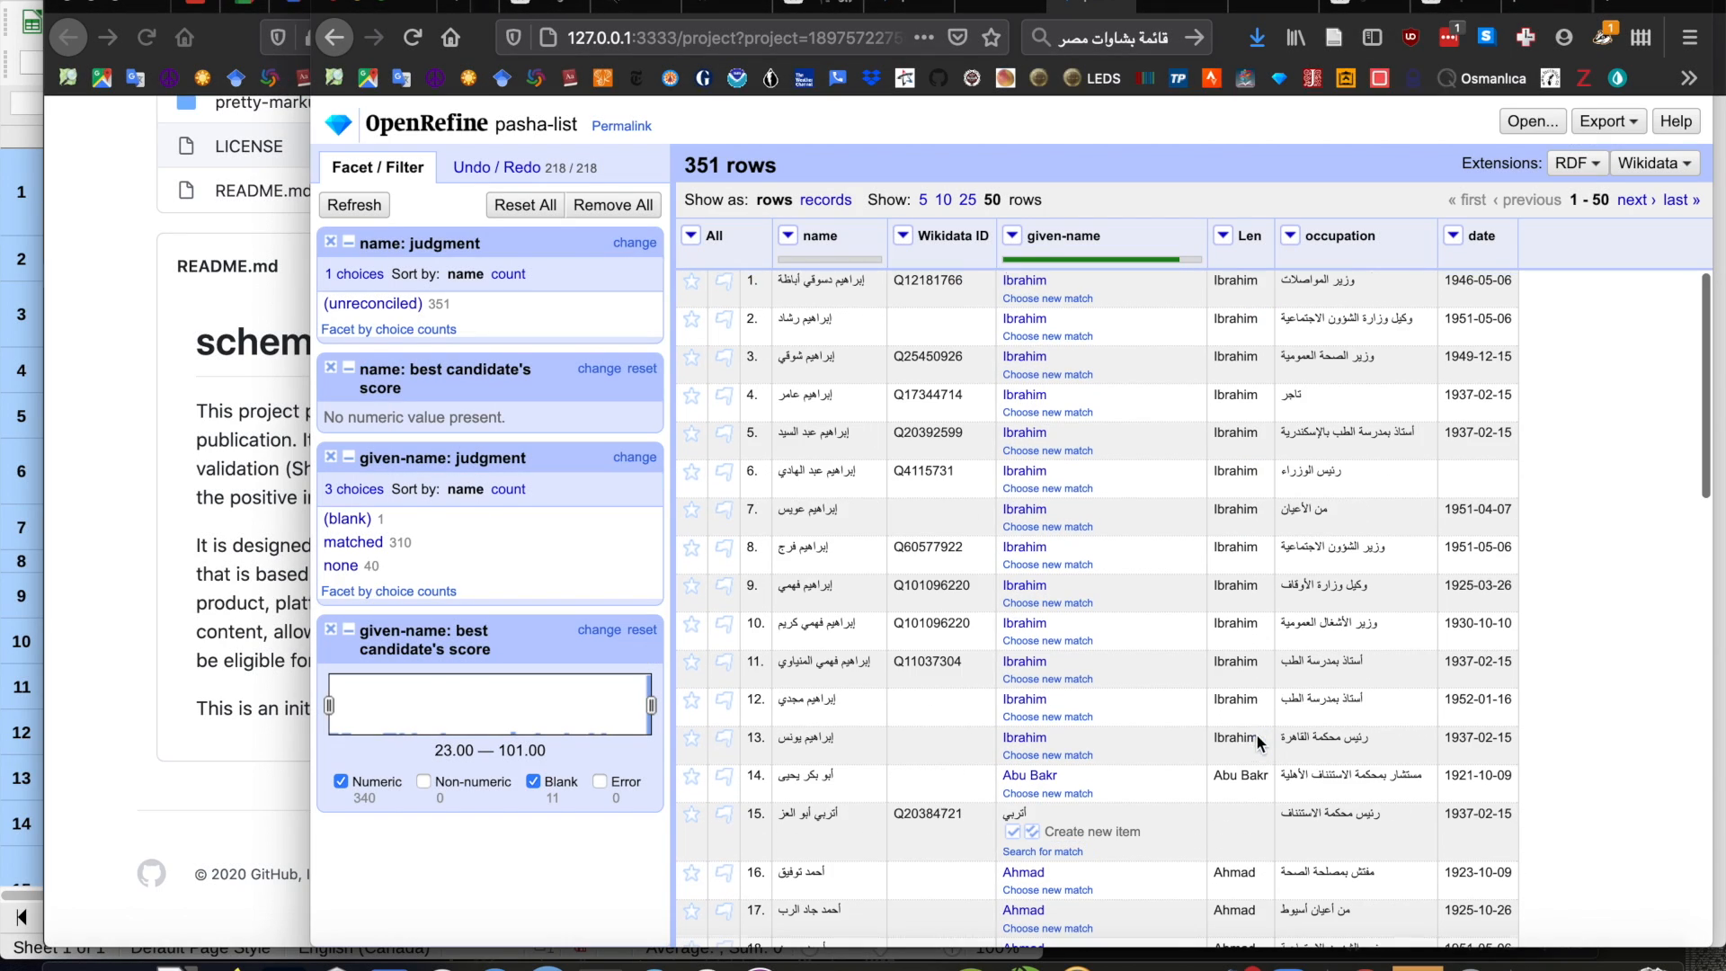
{"action": "left_click", "coordinate": [1012, 238]}
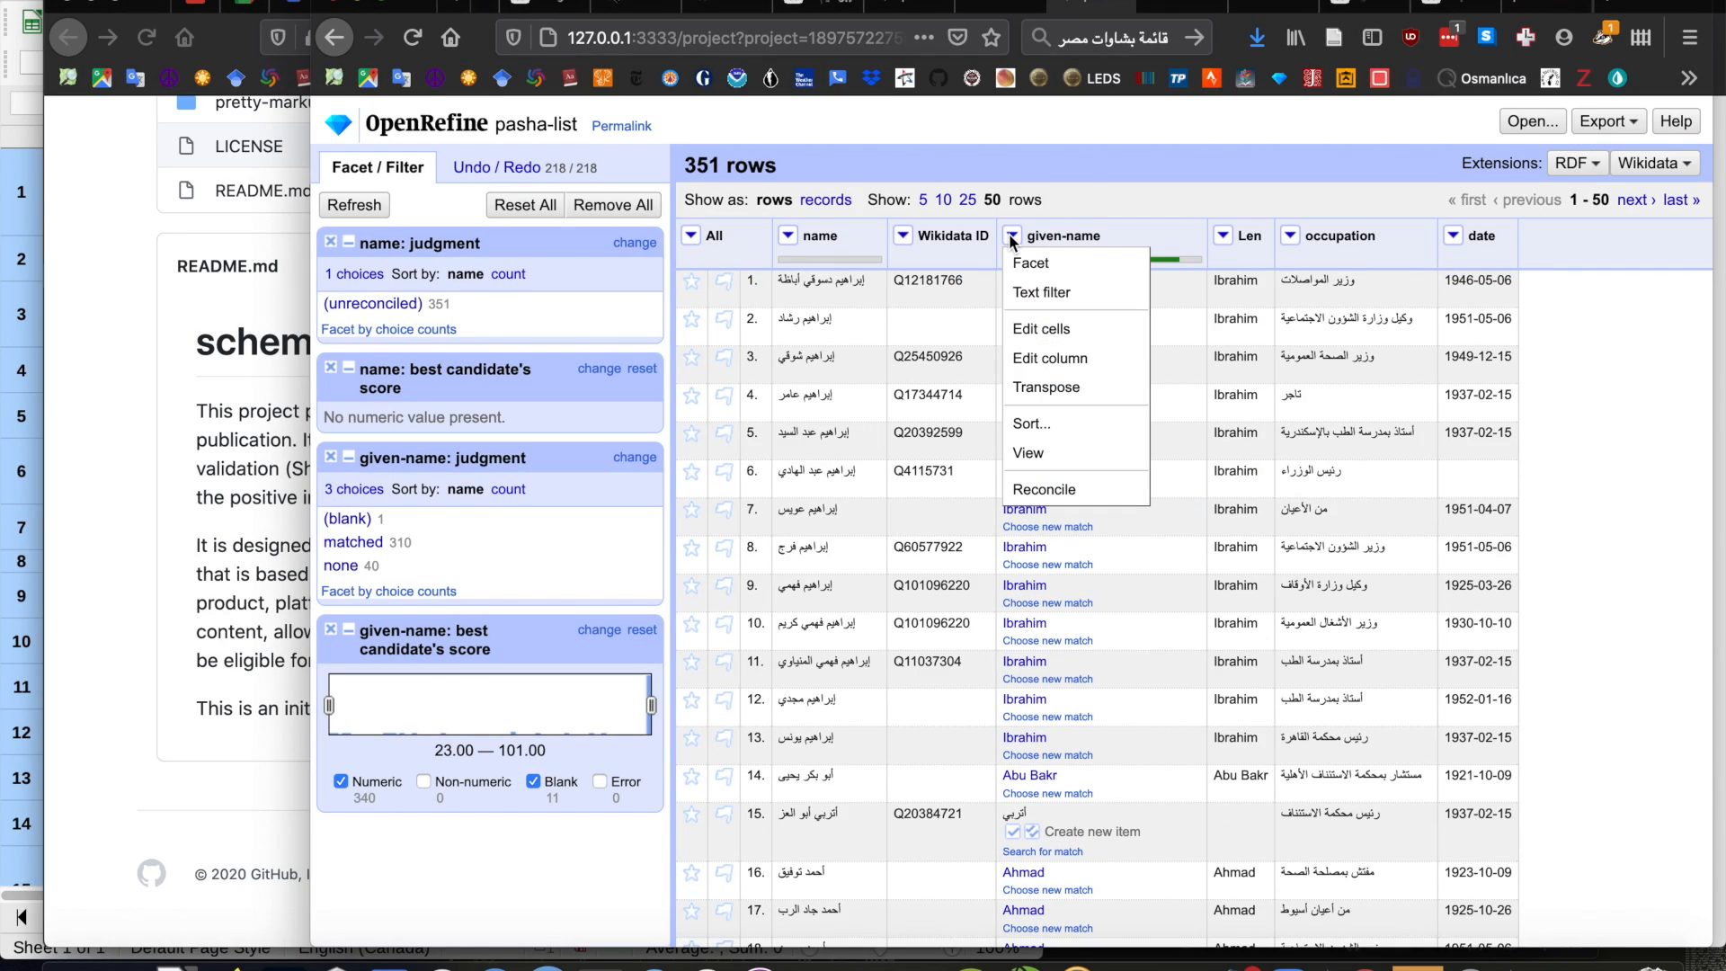
{"action": "mouse_move", "coordinate": [1022, 333]}
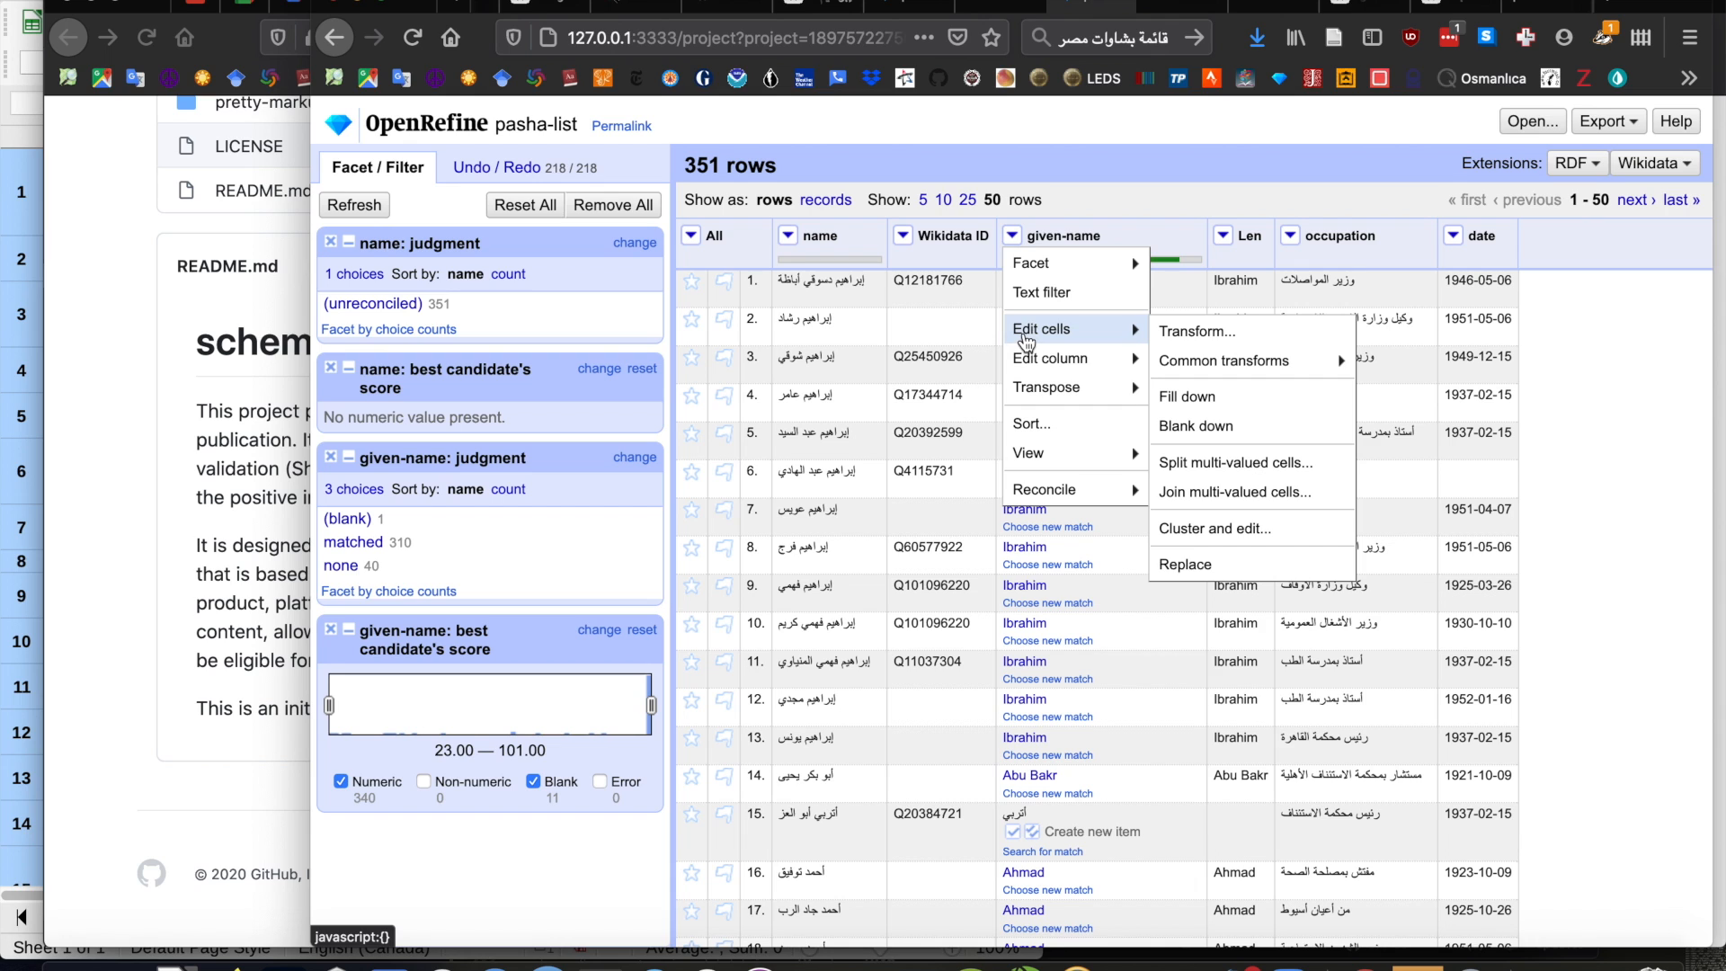
{"action": "mouse_move", "coordinate": [1028, 367]}
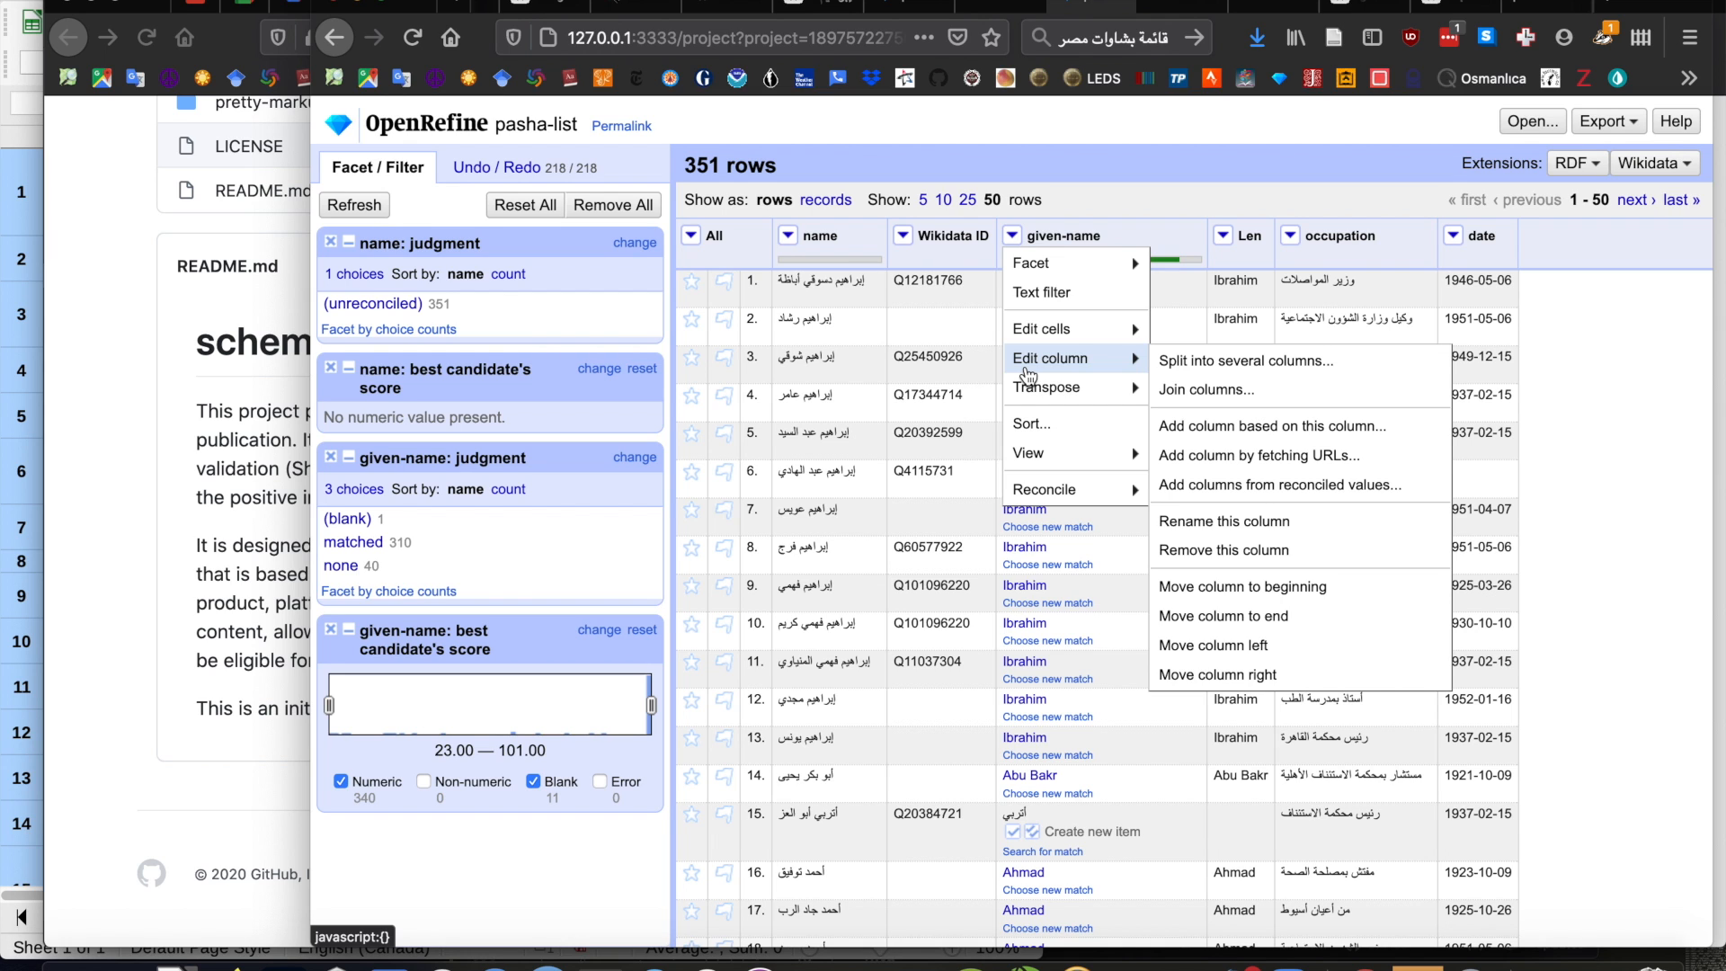
{"action": "mouse_move", "coordinate": [1047, 491]}
{"action": "mouse_move", "coordinate": [1204, 540]}
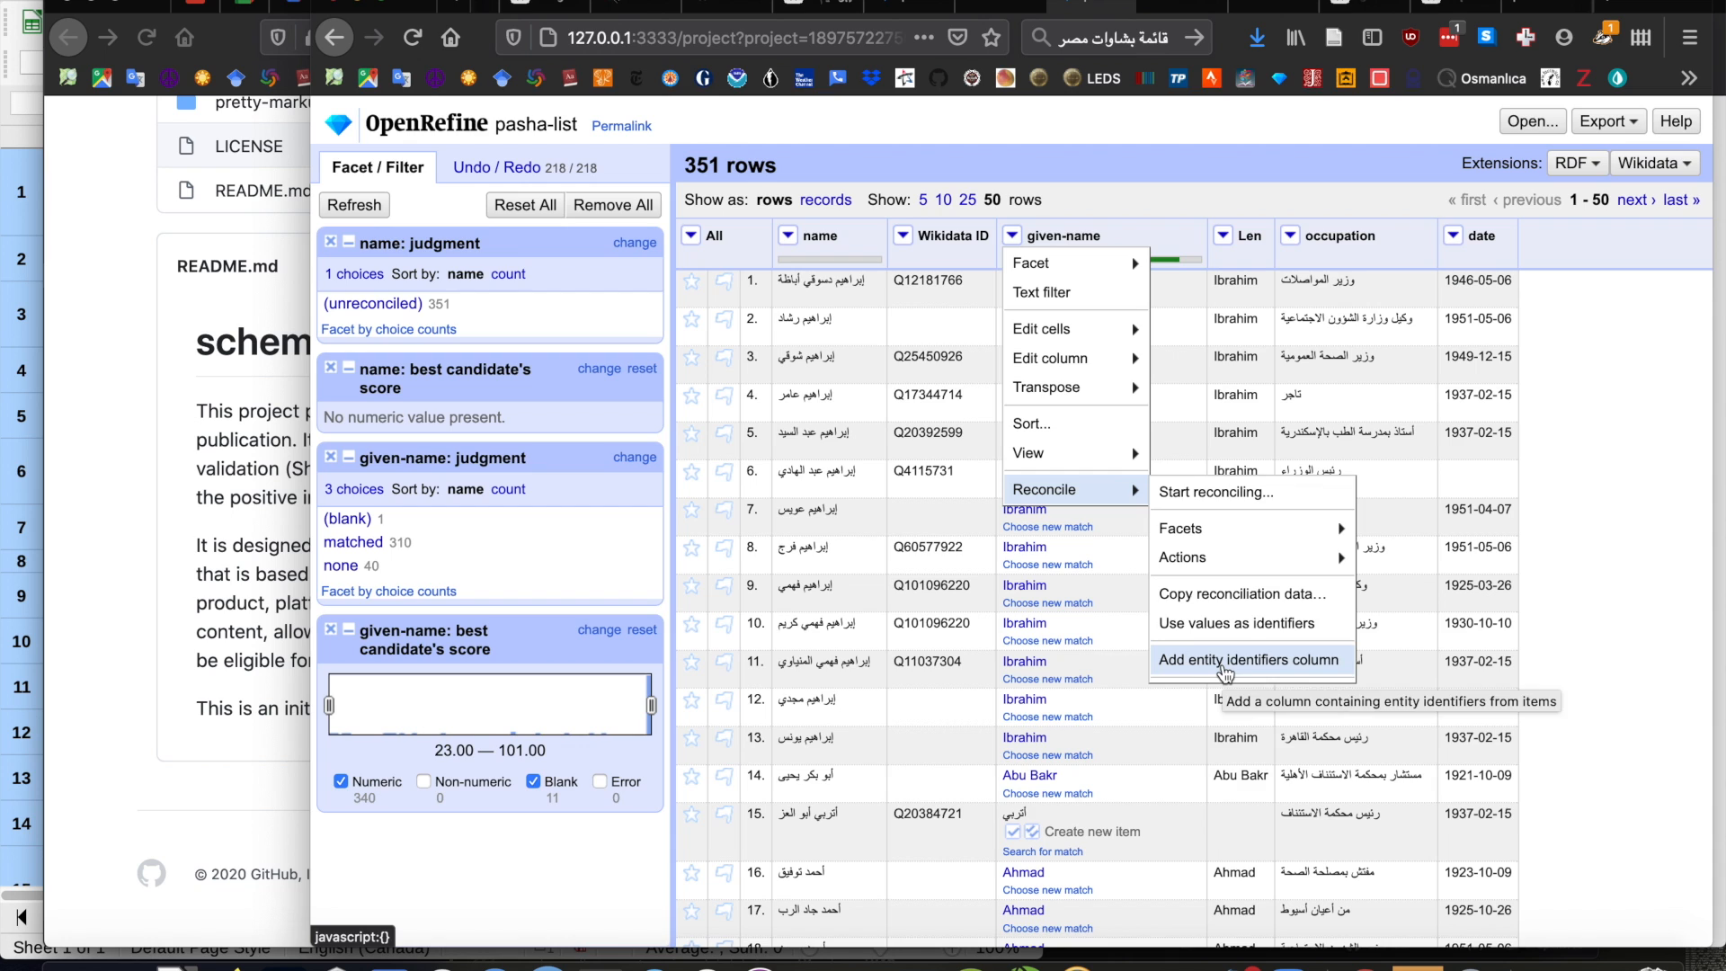
{"action": "left_click", "coordinate": [1225, 665]}
{"action": "left_click", "coordinate": [885, 520]}
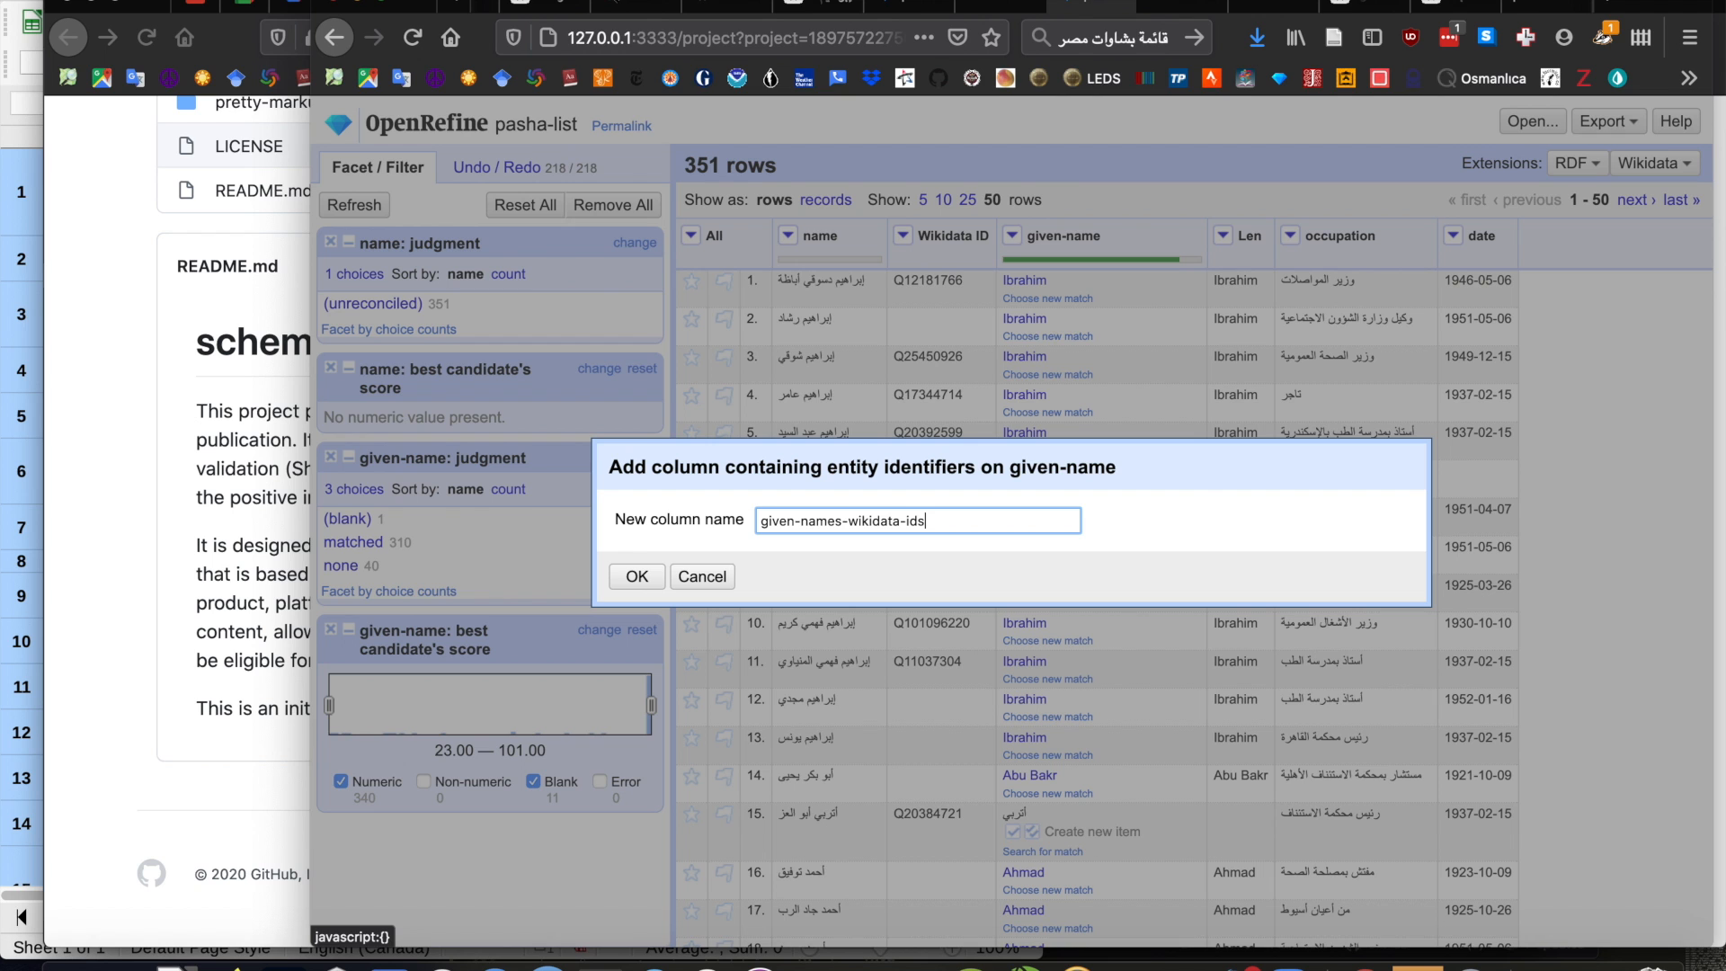
{"action": "left_click", "coordinate": [636, 576]}
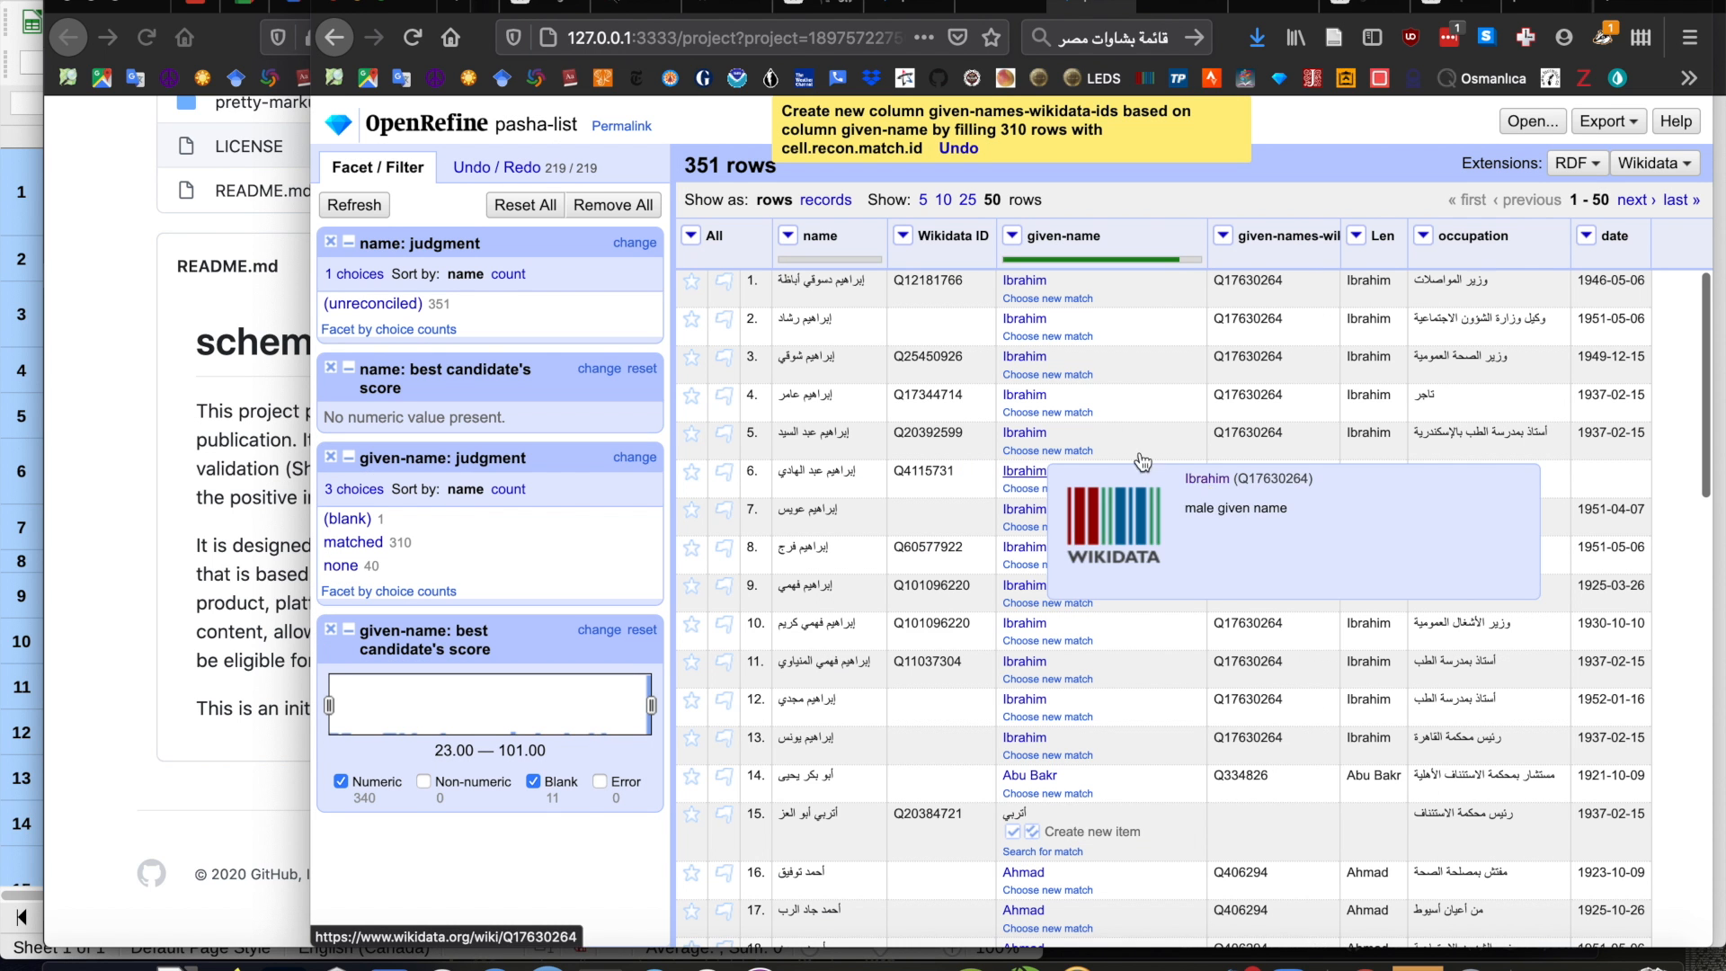
Clear the reconciliation data of the given-name column and look over the original names beside the new columns
{"action": "left_click", "coordinate": [1013, 235]}
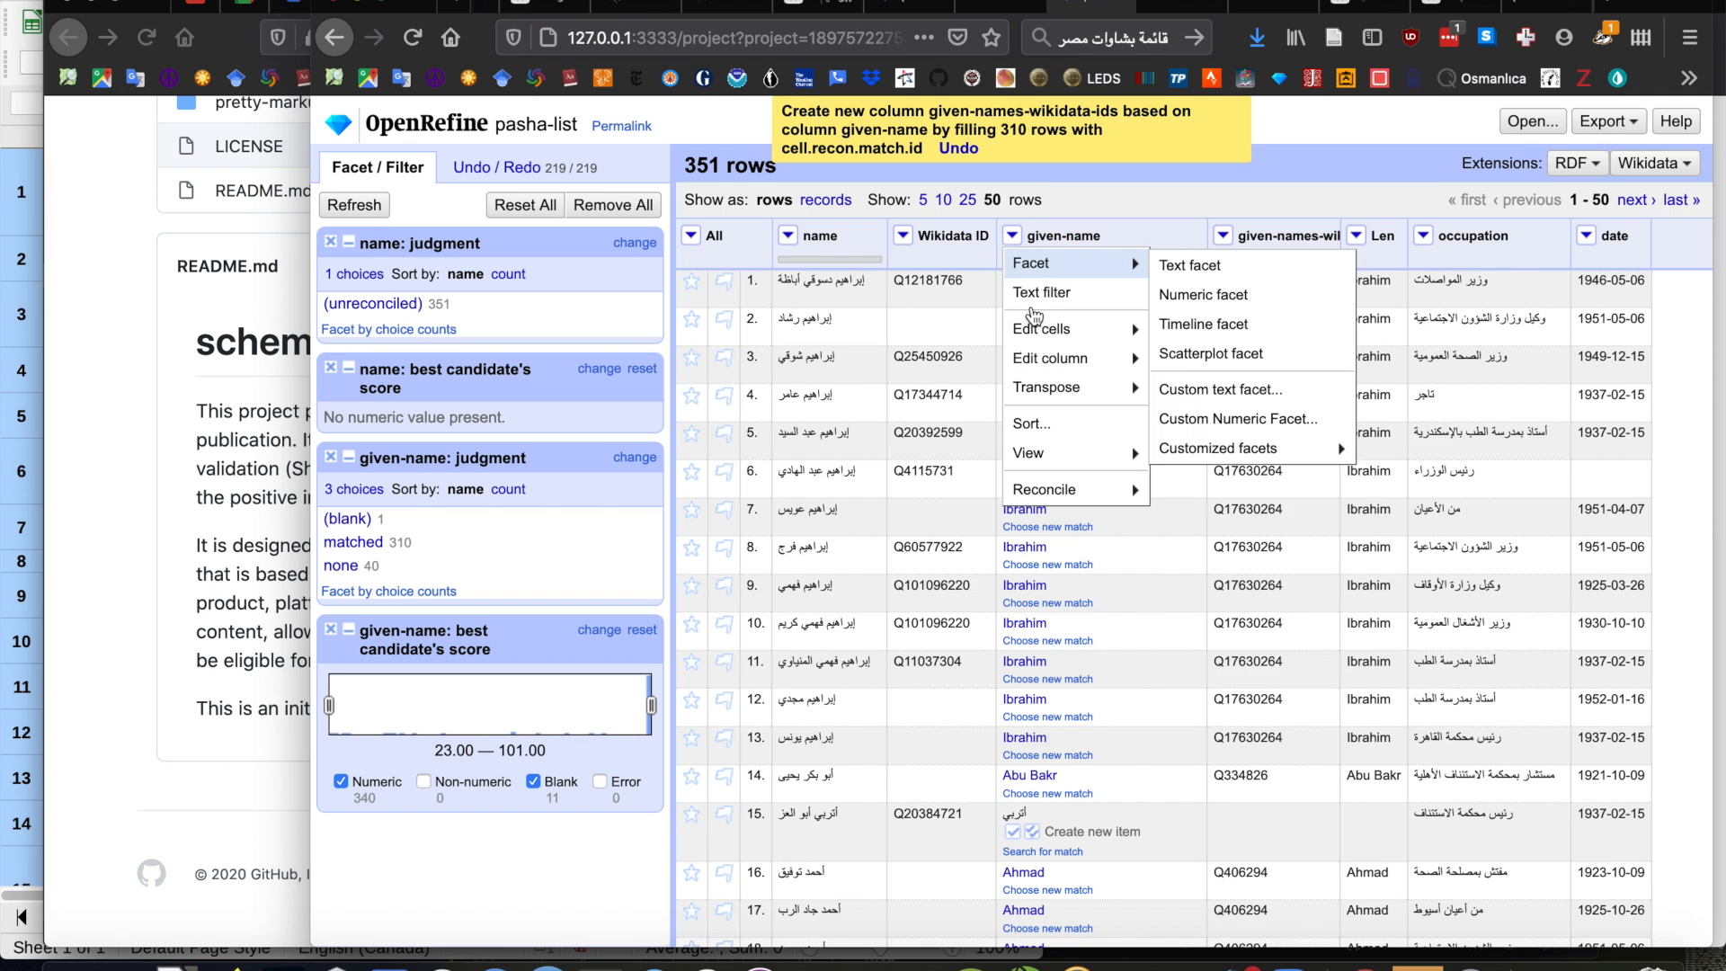
{"action": "mouse_move", "coordinate": [1029, 505]}
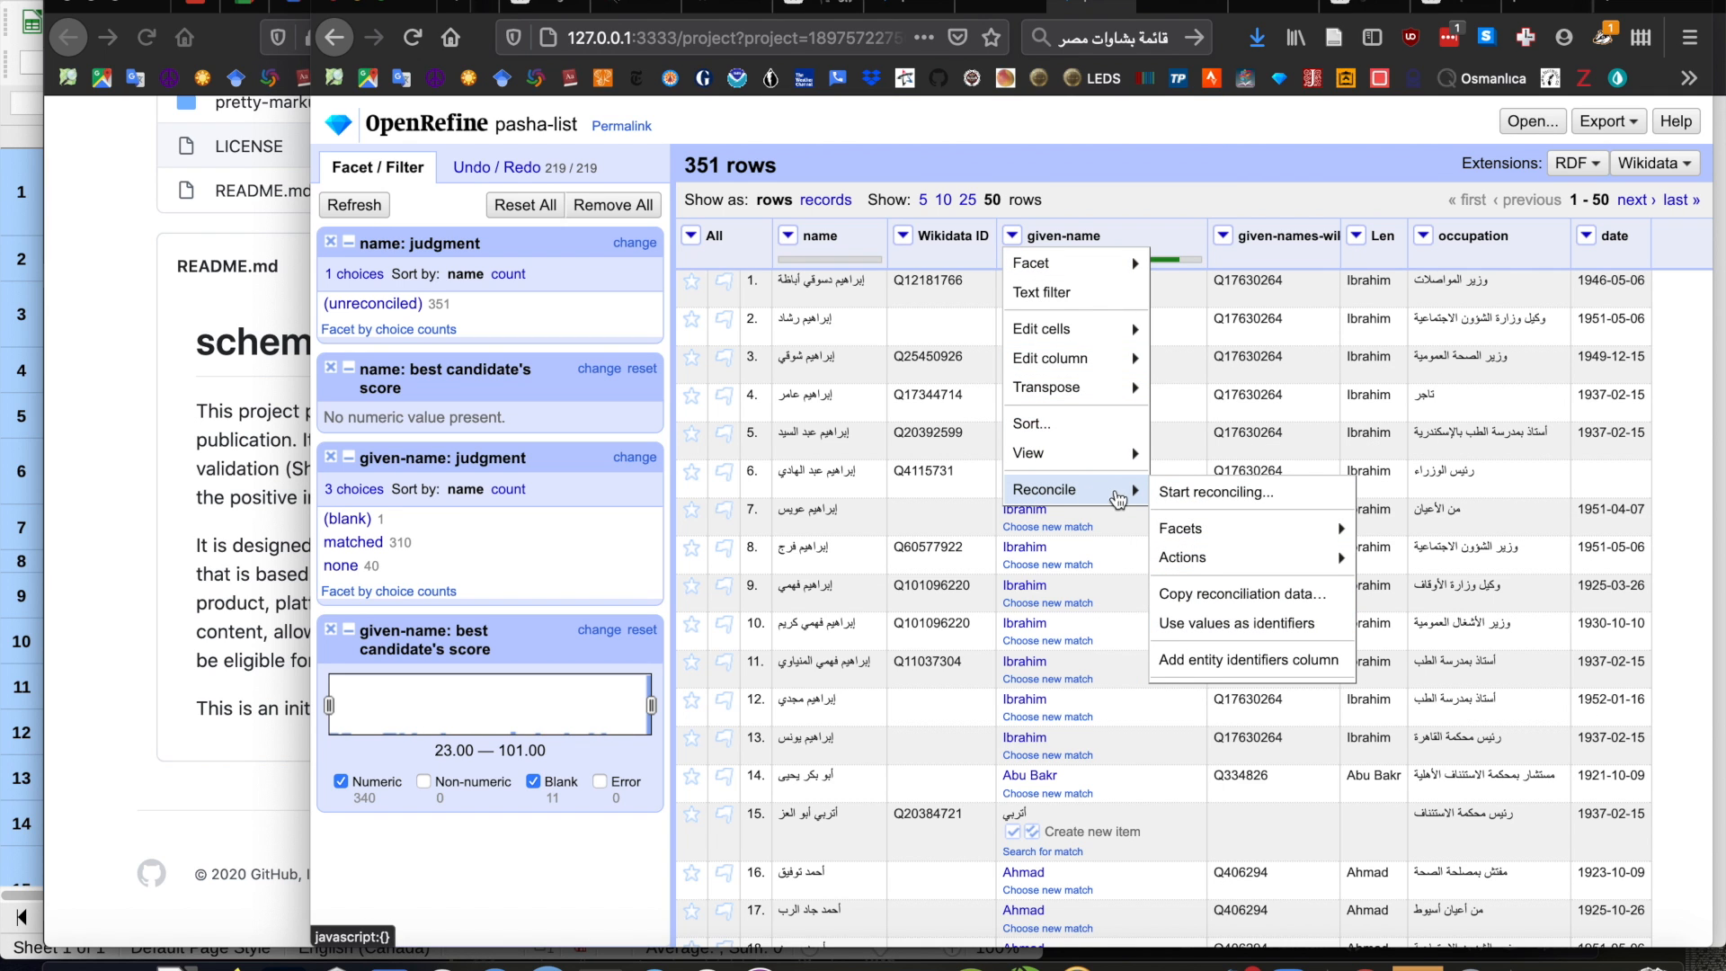
{"action": "mouse_move", "coordinate": [1197, 565]}
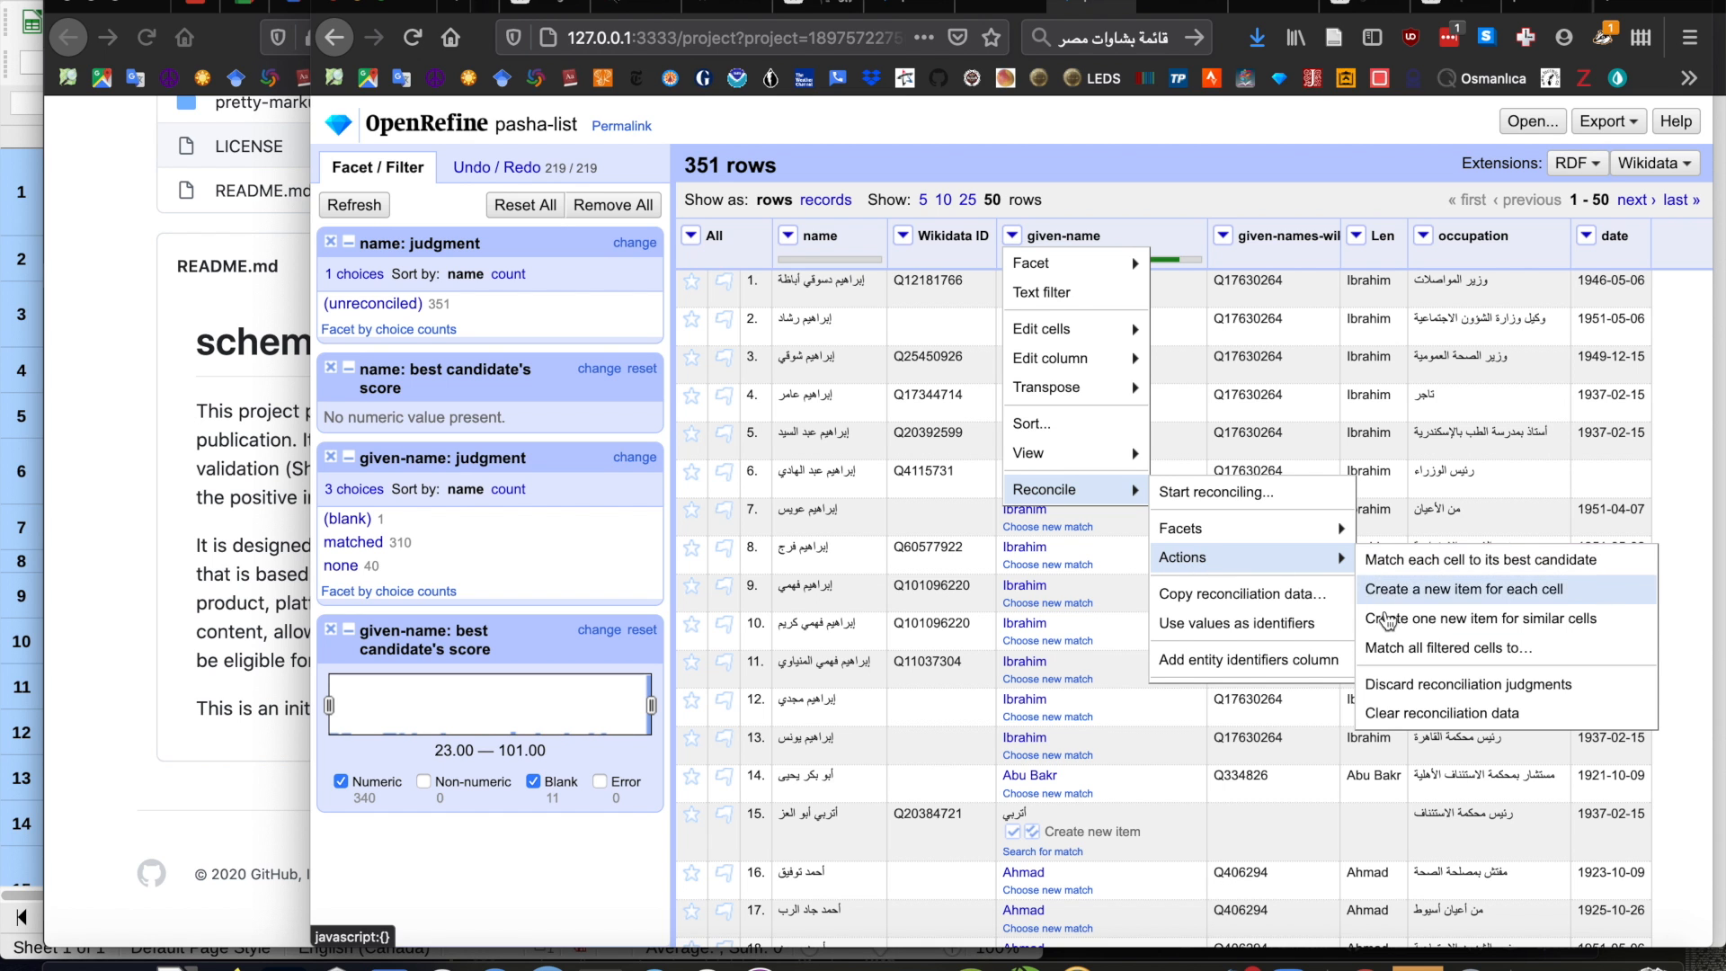
{"action": "left_click", "coordinate": [1396, 714]}
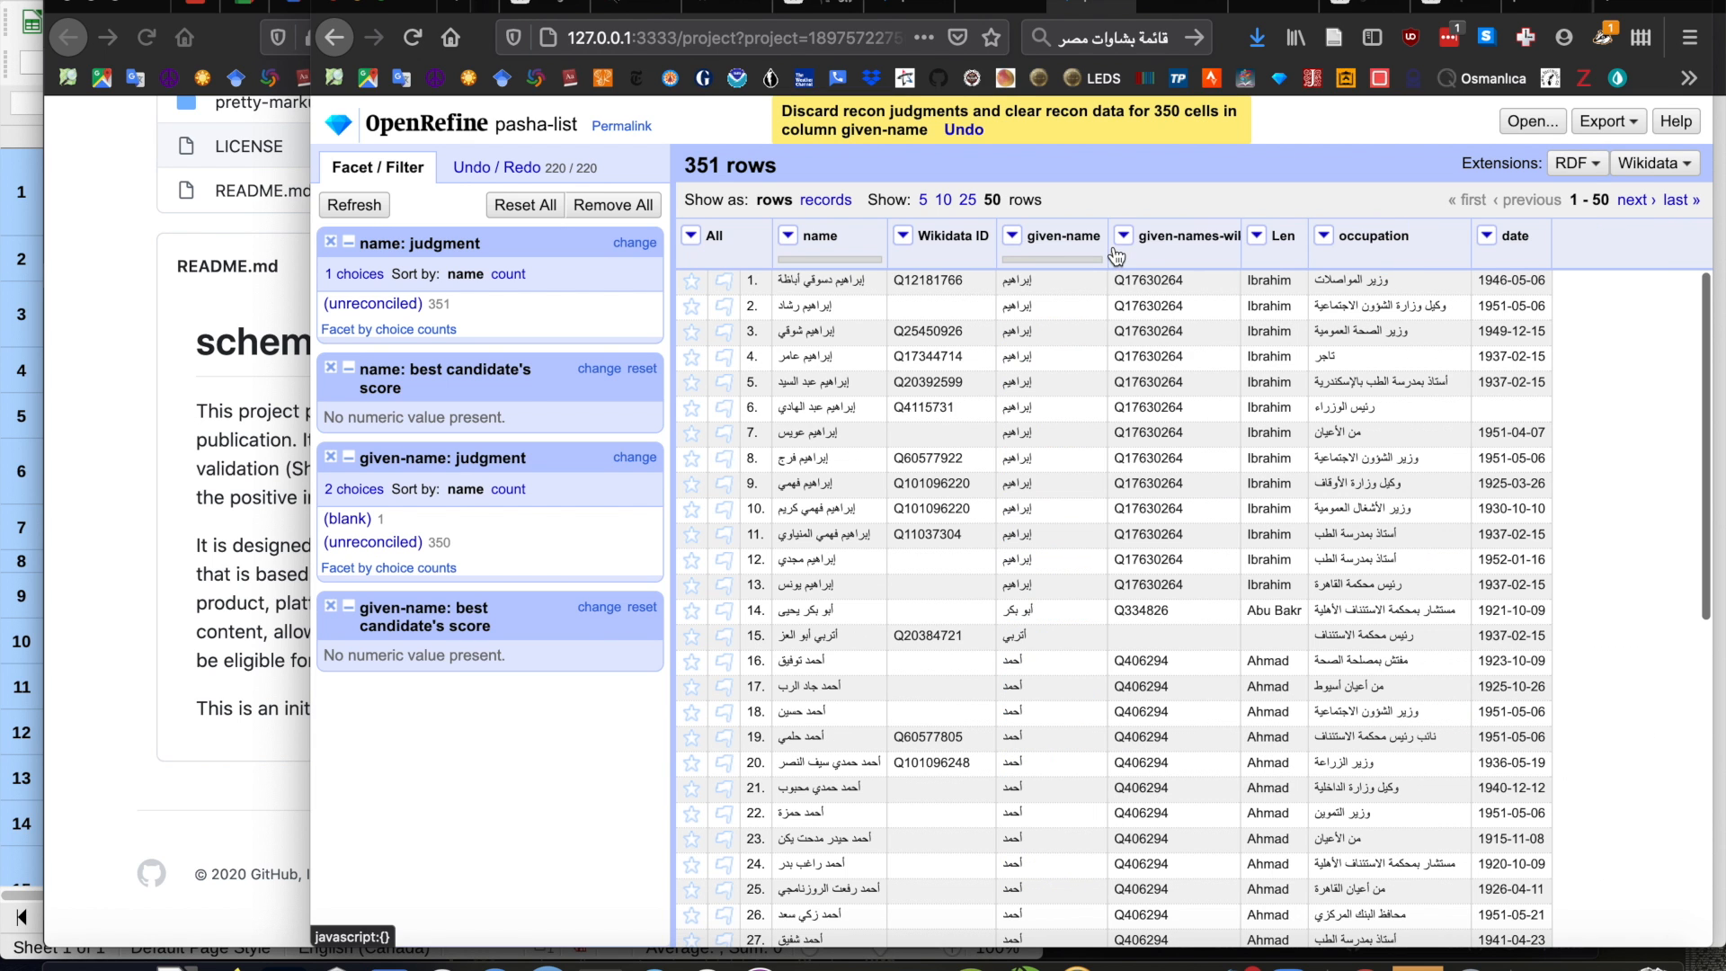
{"action": "scroll", "coordinate": [1065, 451], "scroll_direction": "down", "scroll_amount": 3}
{"action": "scroll", "coordinate": [1065, 451], "scroll_direction": "down", "scroll_amount": 5}
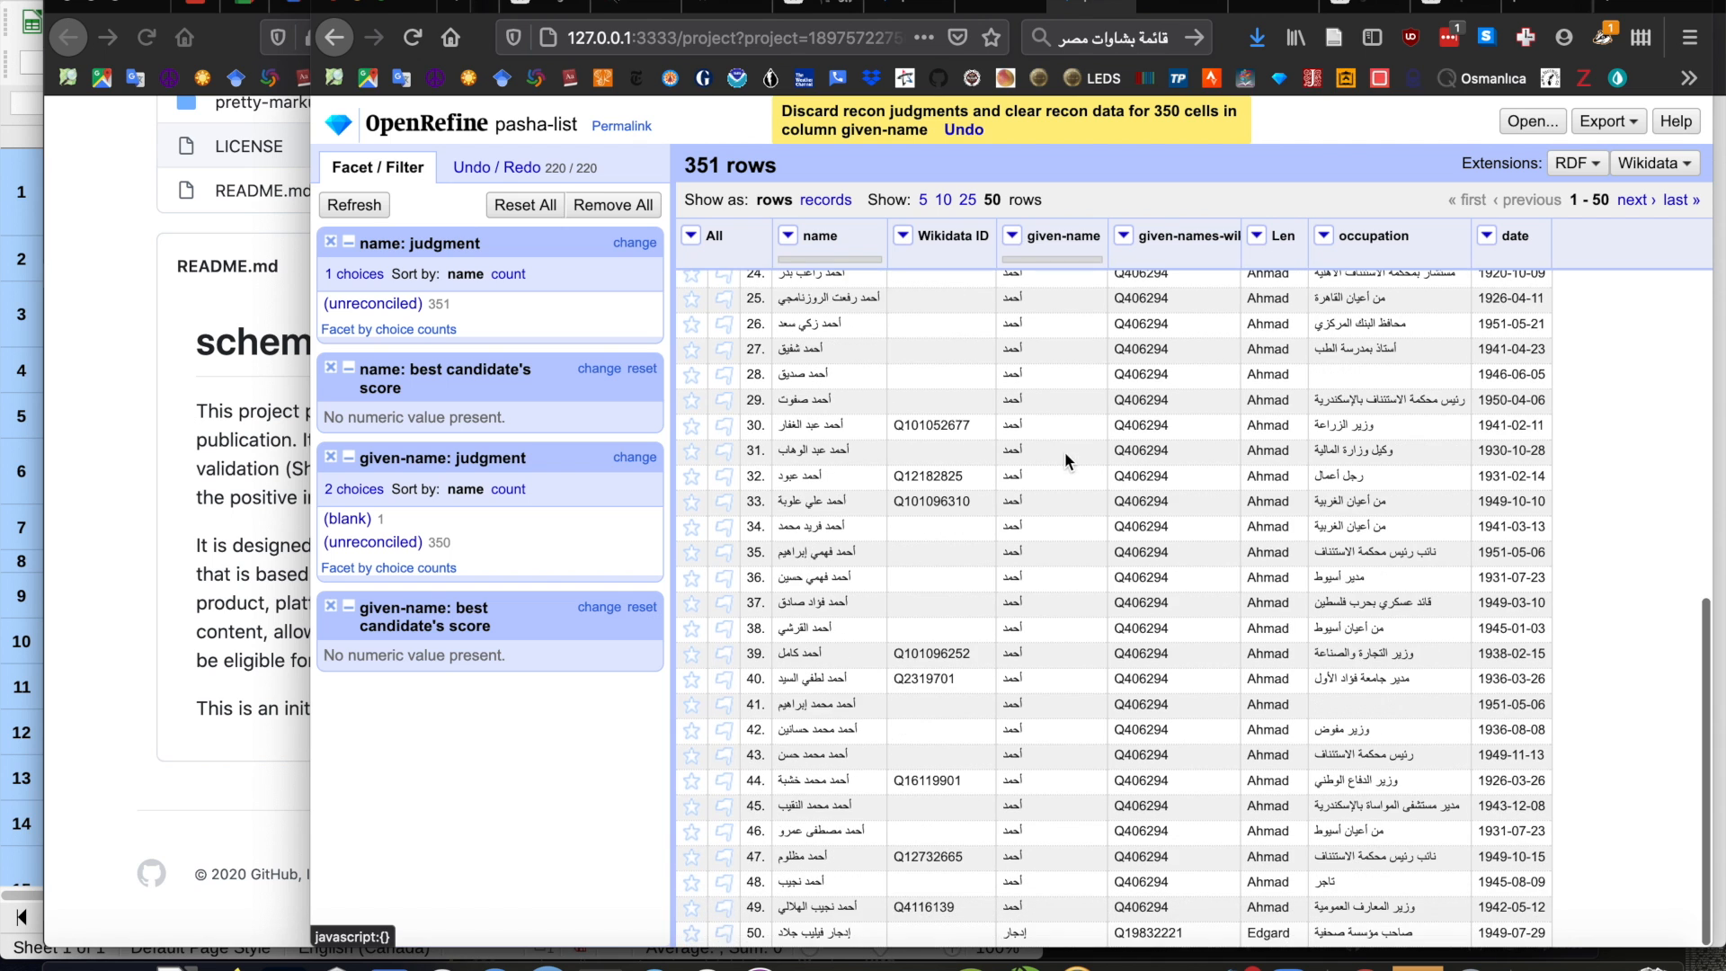
{"action": "scroll", "coordinate": [1064, 451], "scroll_direction": "up", "scroll_amount": 10}
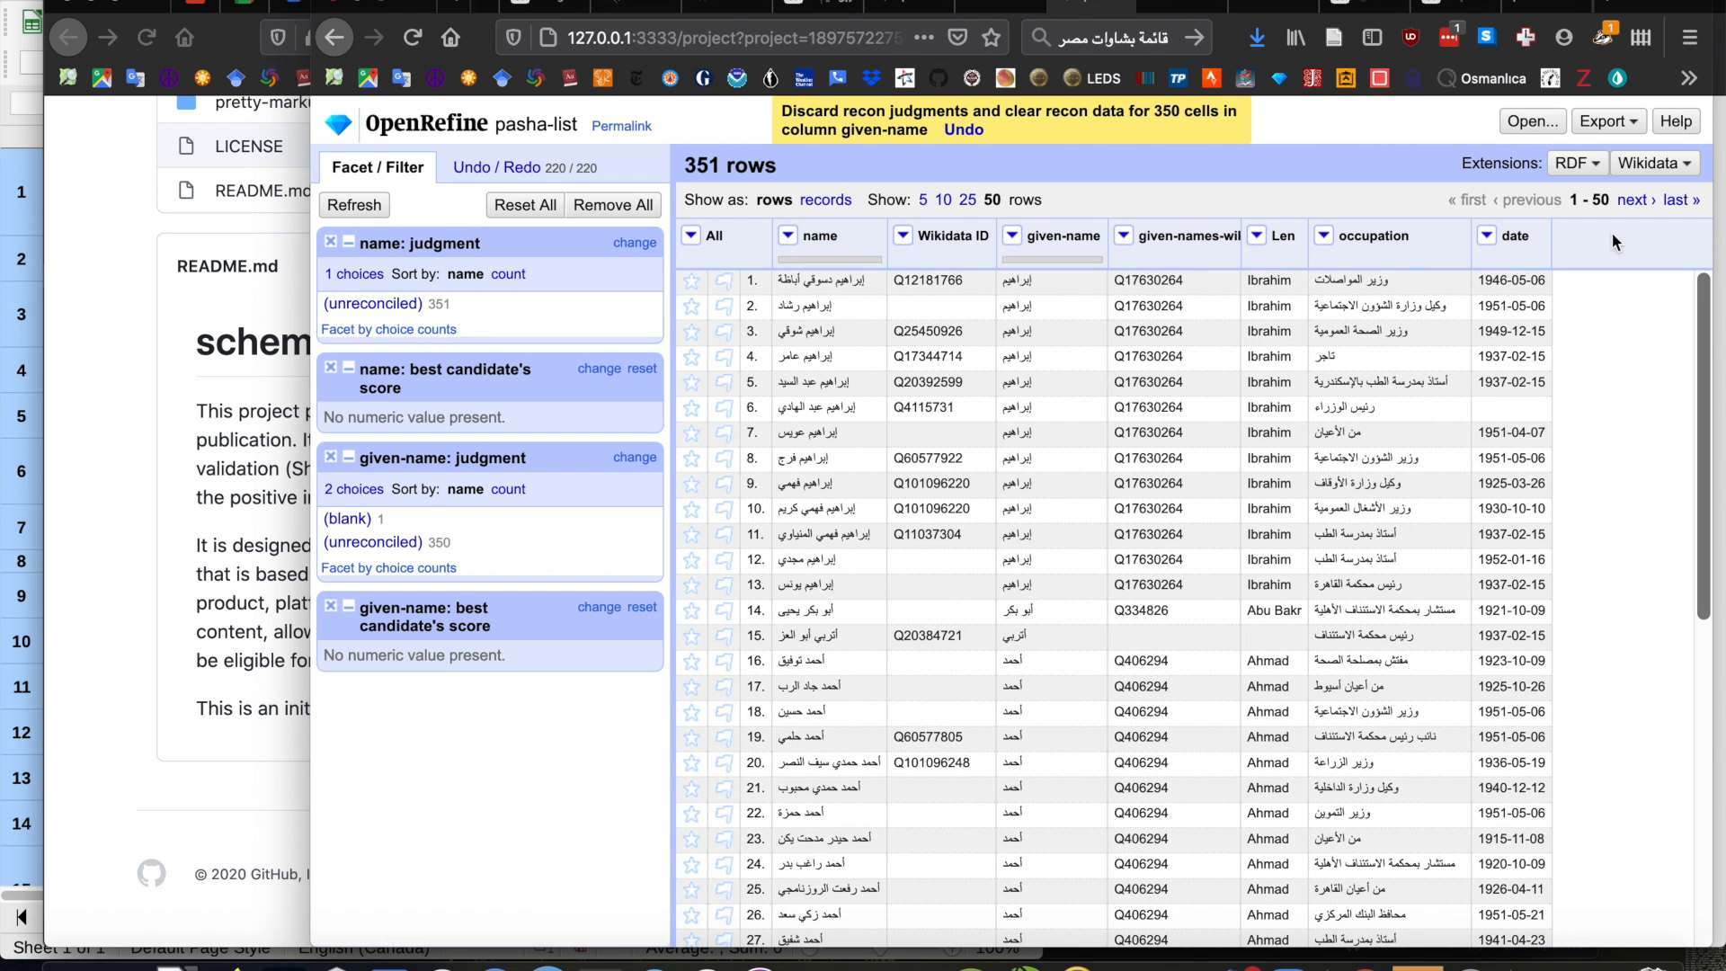
Export the project as tab-separated values and open the file in the spreadsheet program, importing it as UTF-8 with tab separators
{"action": "left_click", "coordinate": [1620, 123]}
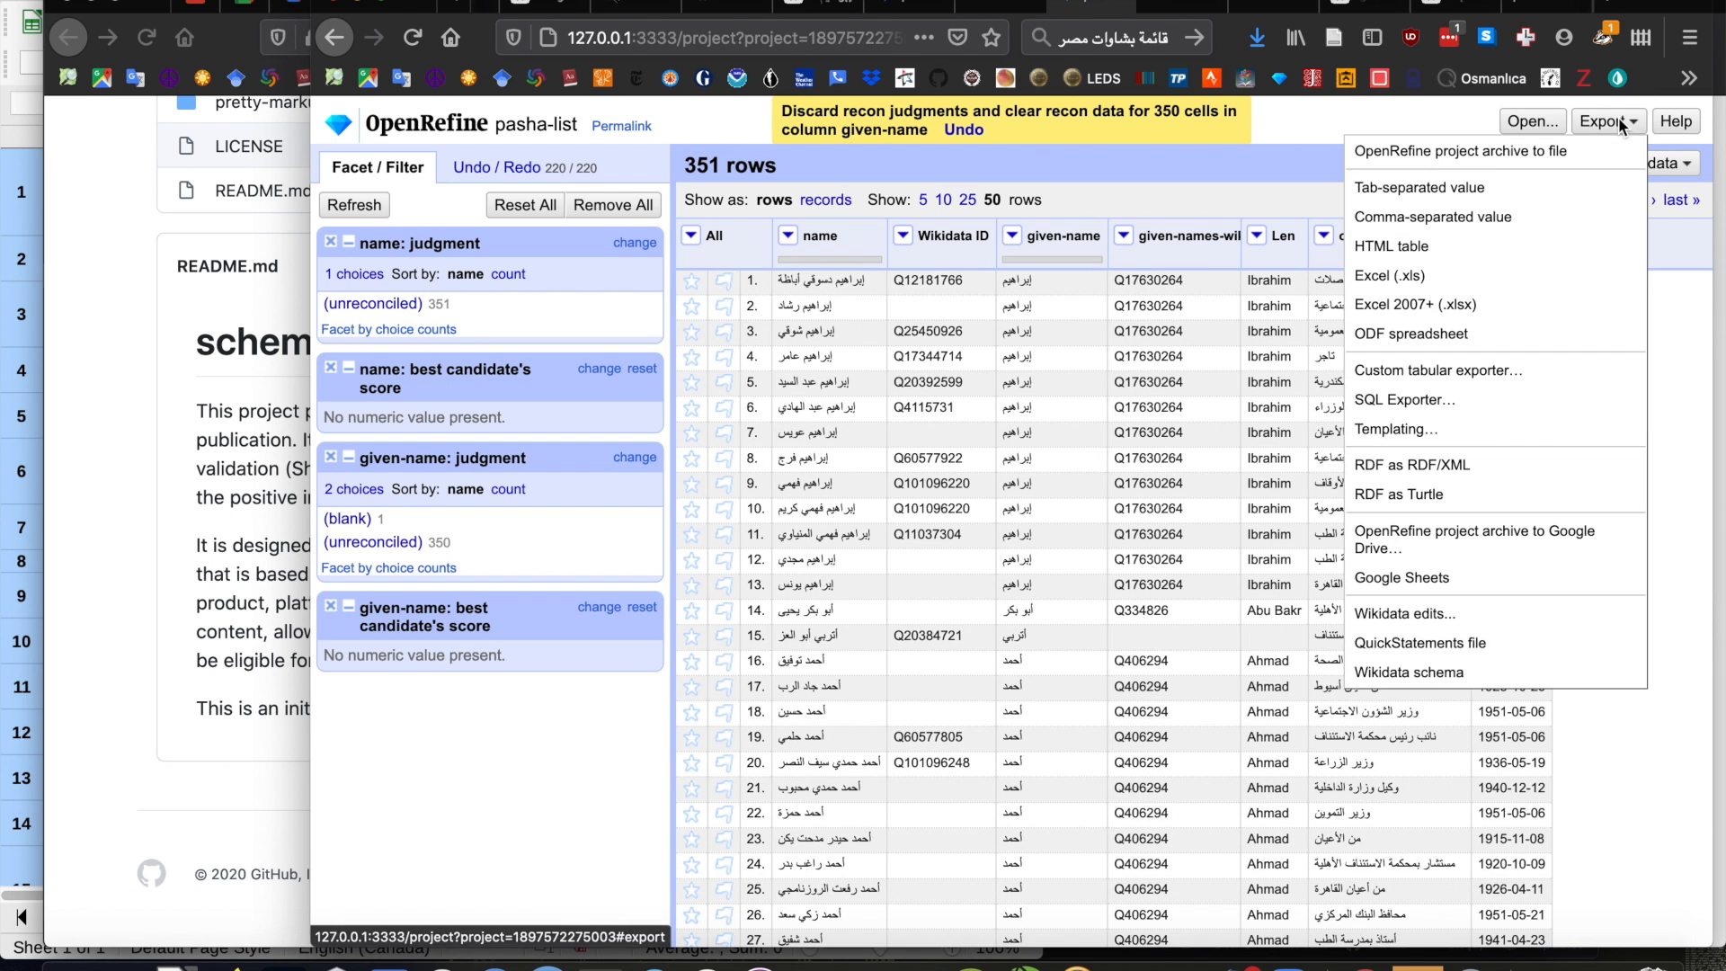
{"action": "left_click", "coordinate": [1507, 189]}
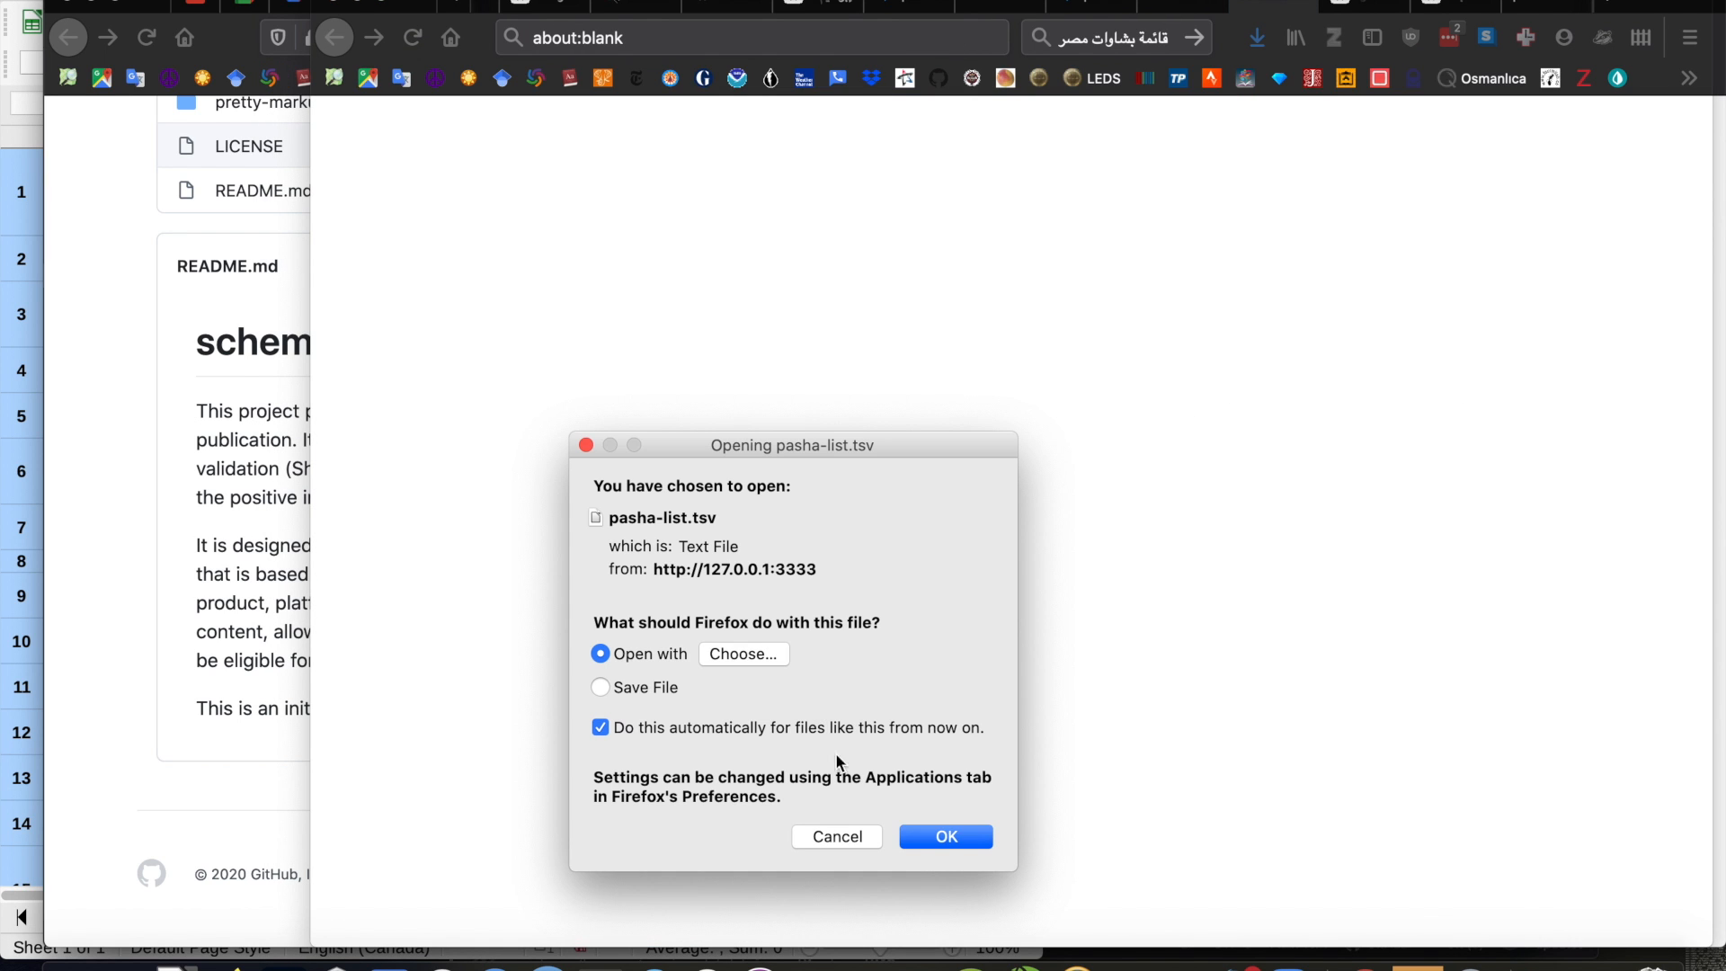
{"action": "left_click", "coordinate": [944, 837]}
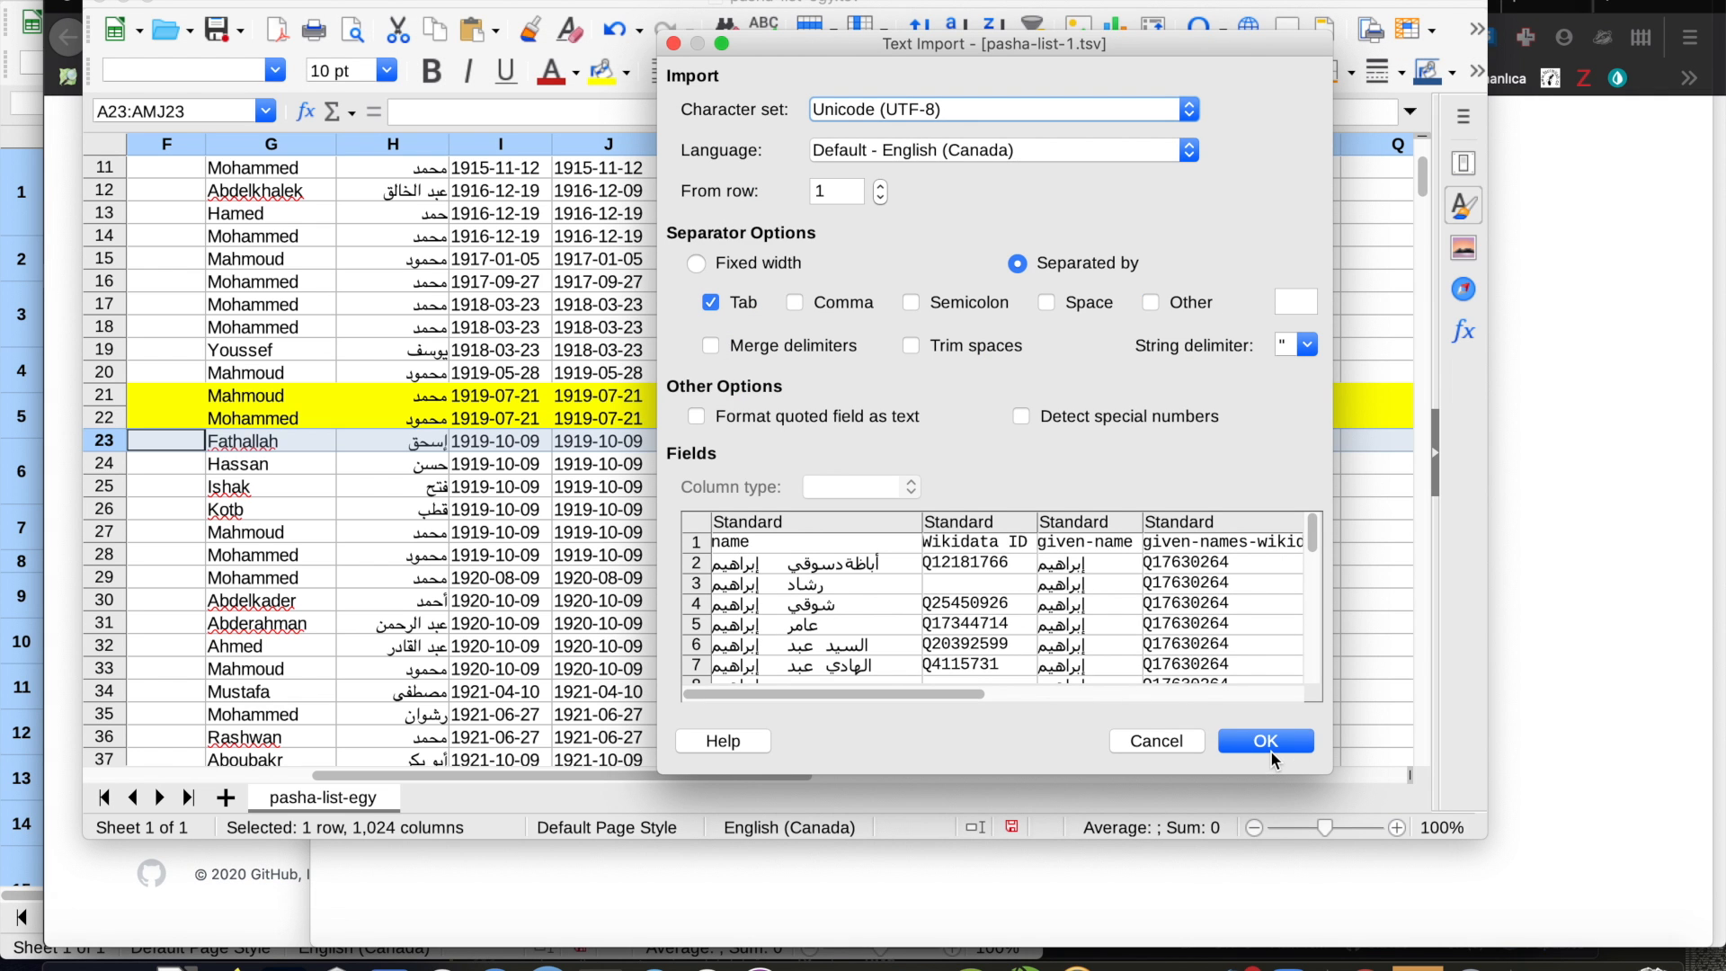
{"action": "left_click", "coordinate": [1268, 748]}
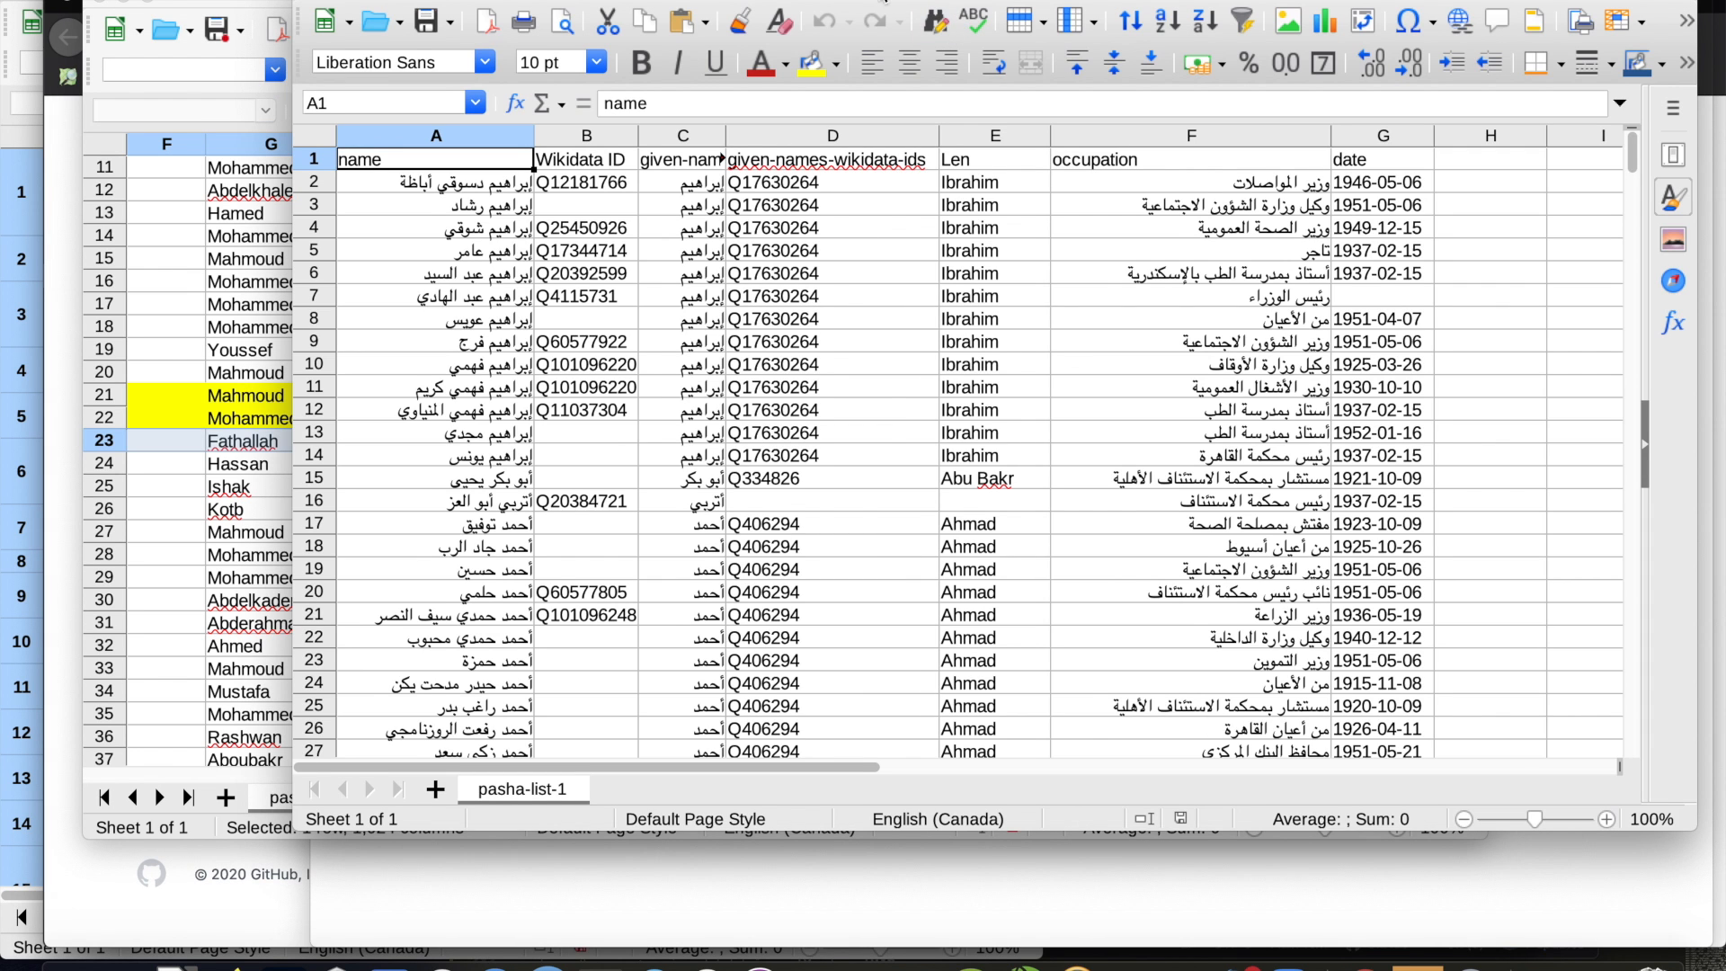
Move the imported spreadsheet window aside and switch back to the pasha-list project in OpenRefine
{"action": "left_click_drag", "start_coordinate": [885, 3], "coordinate": [627, 3]}
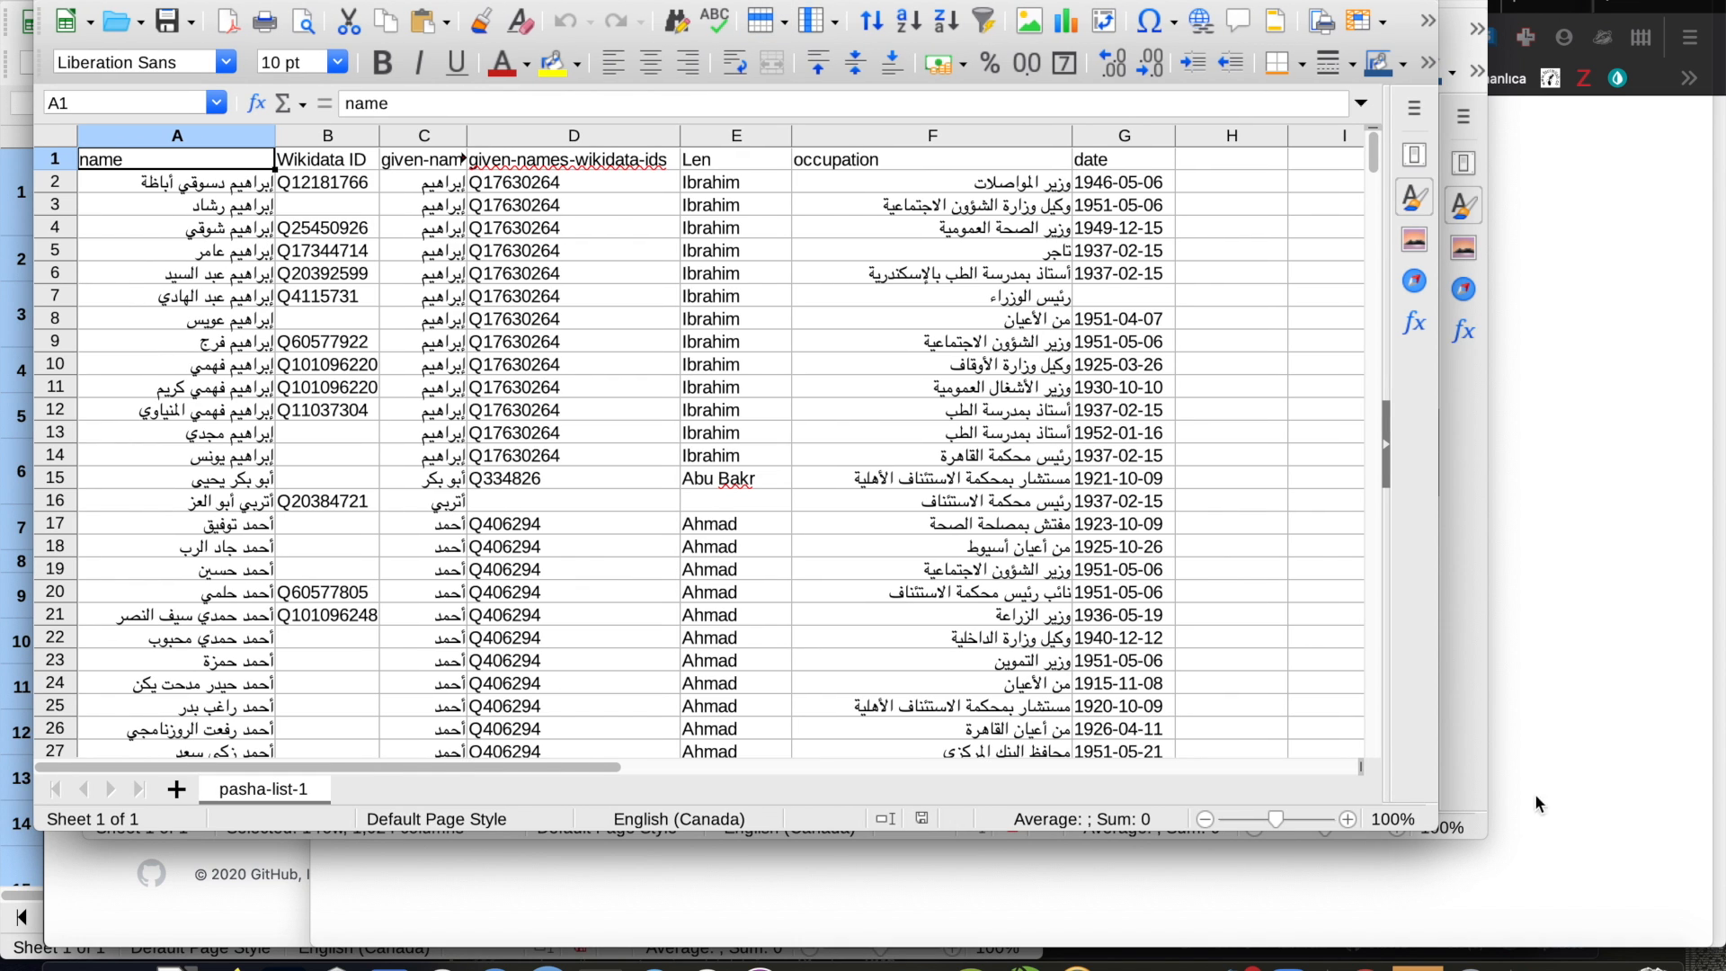
{"action": "left_click", "coordinate": [1561, 855]}
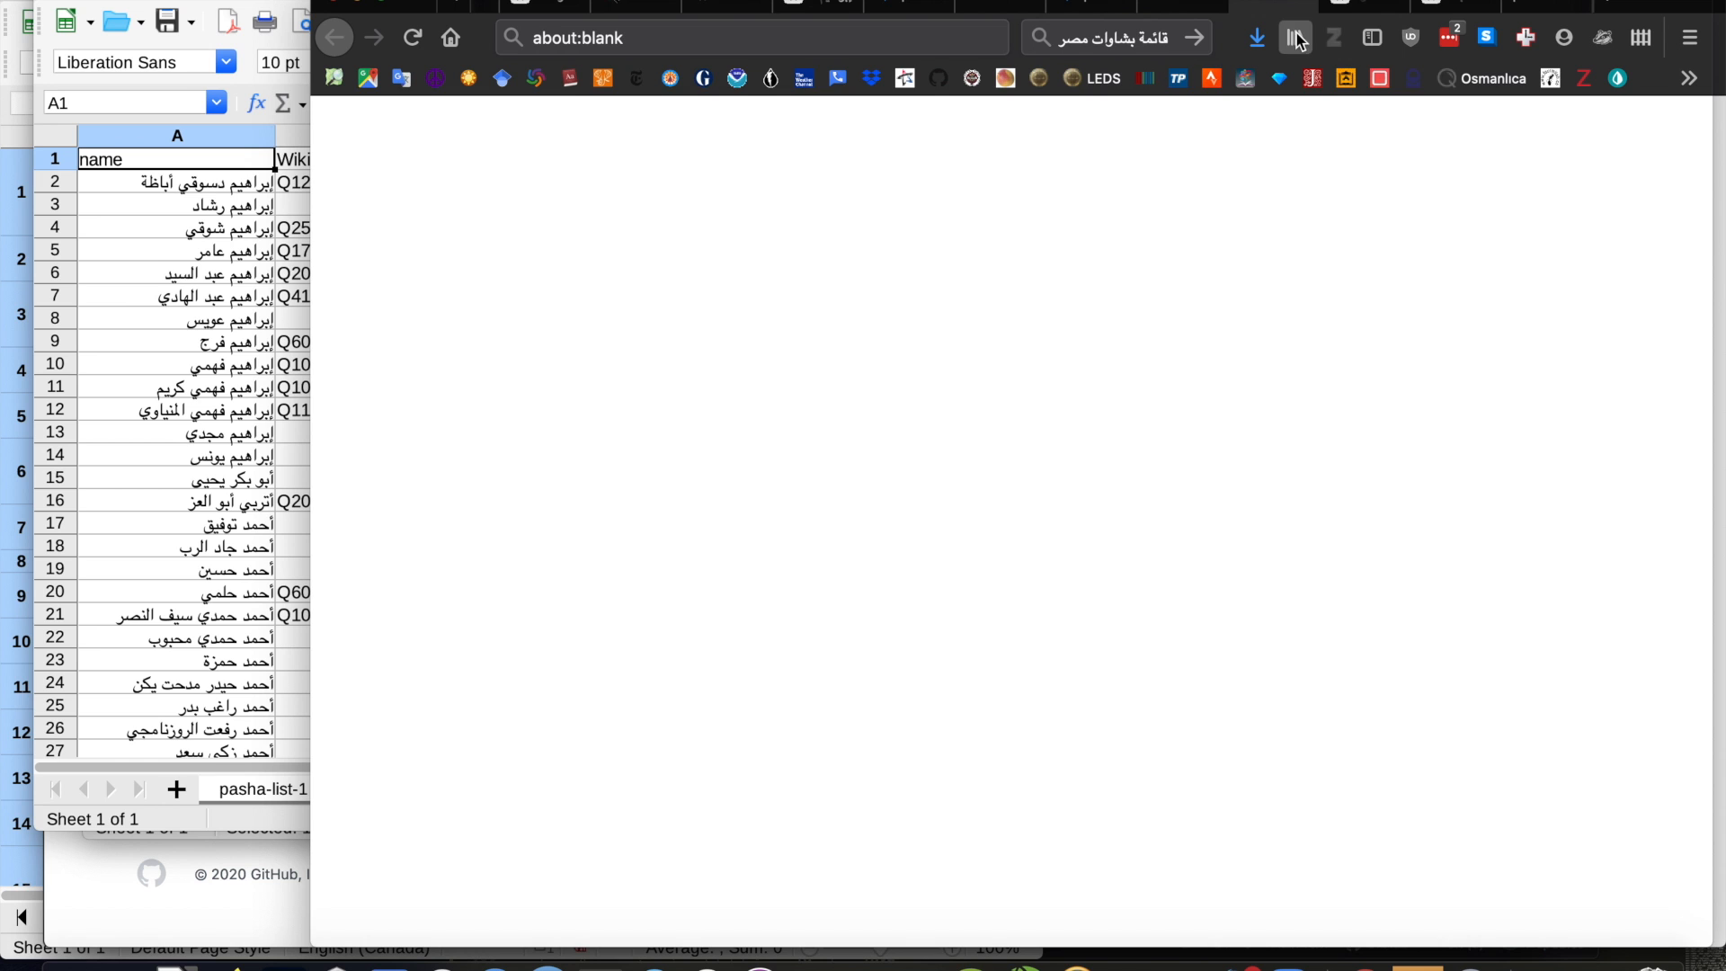
{"action": "left_click", "coordinate": [1088, 8]}
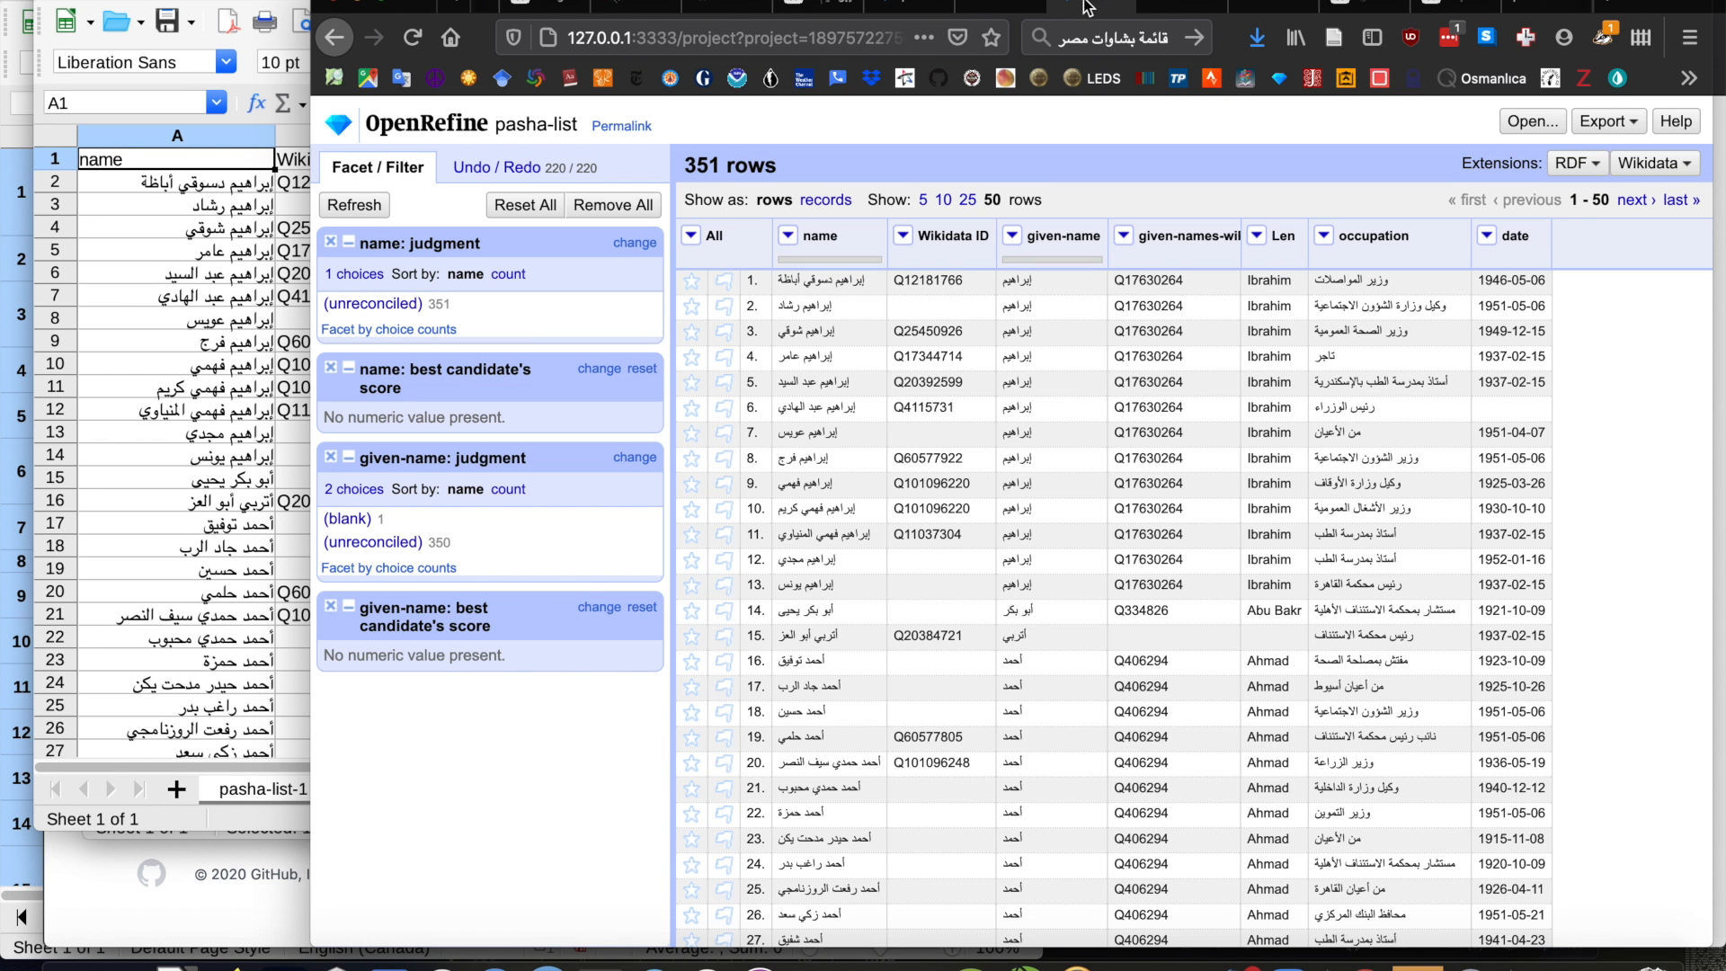
Export the pasha-list-egy project from OpenRefine as tab-separated values and open the file in the spreadsheet program
{"action": "left_click", "coordinate": [908, 9]}
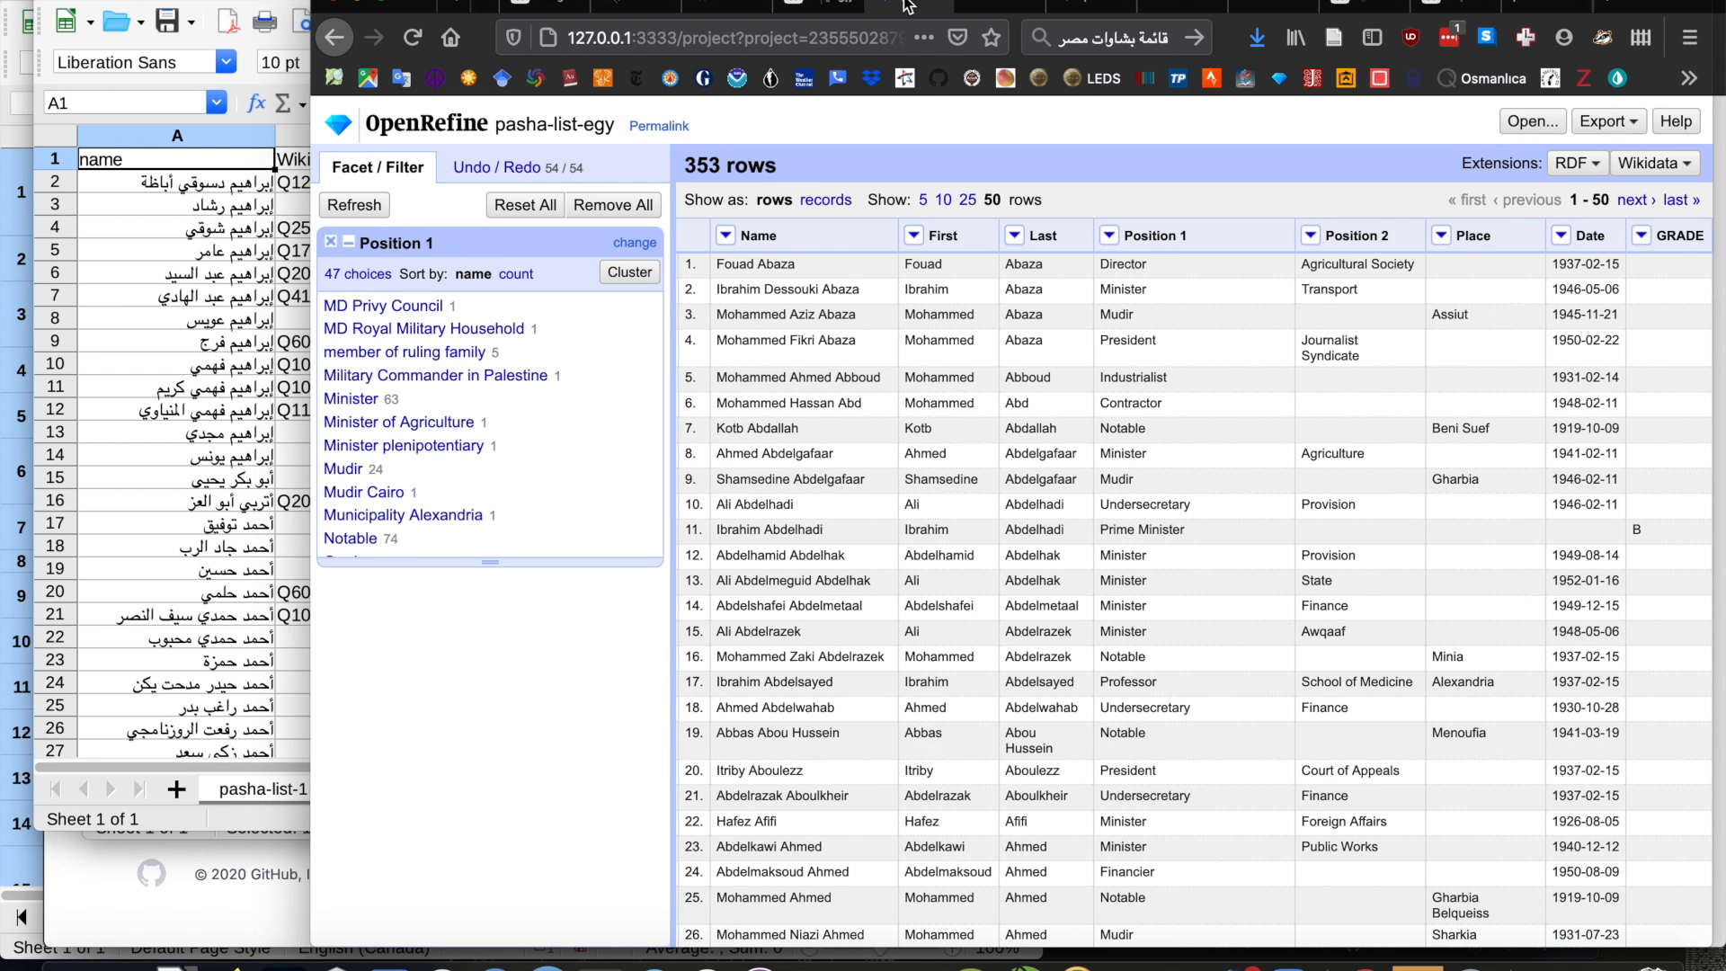
{"action": "left_click", "coordinate": [1618, 121]}
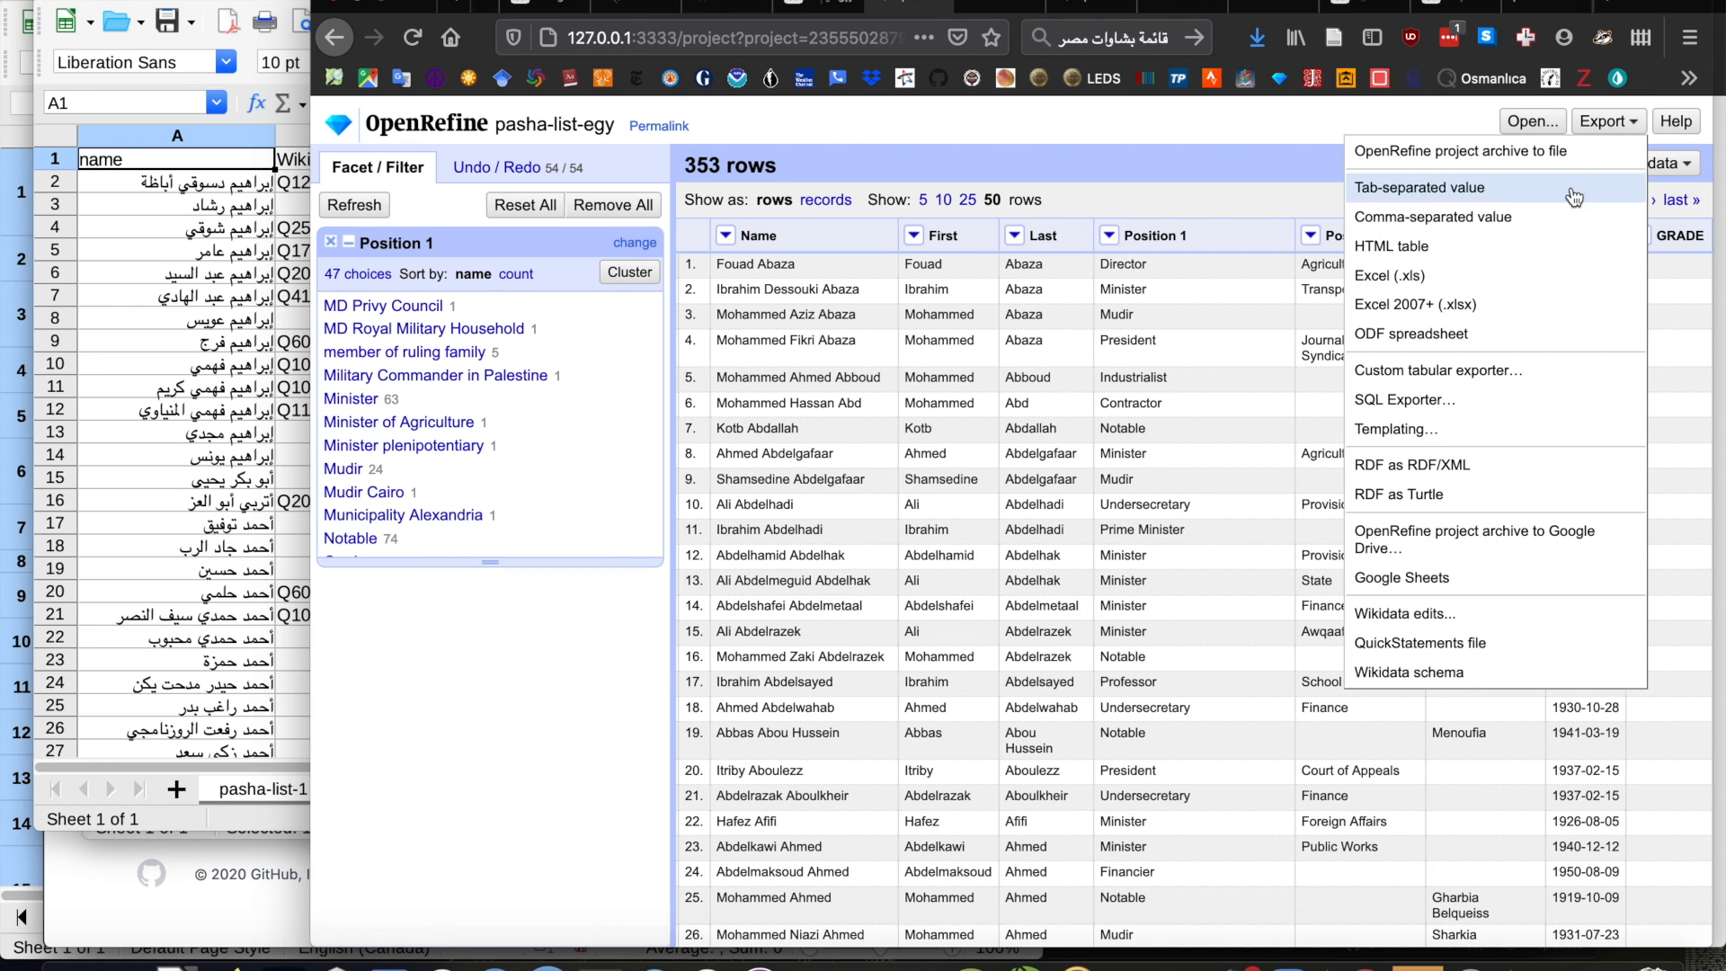
{"action": "left_click", "coordinate": [1550, 203]}
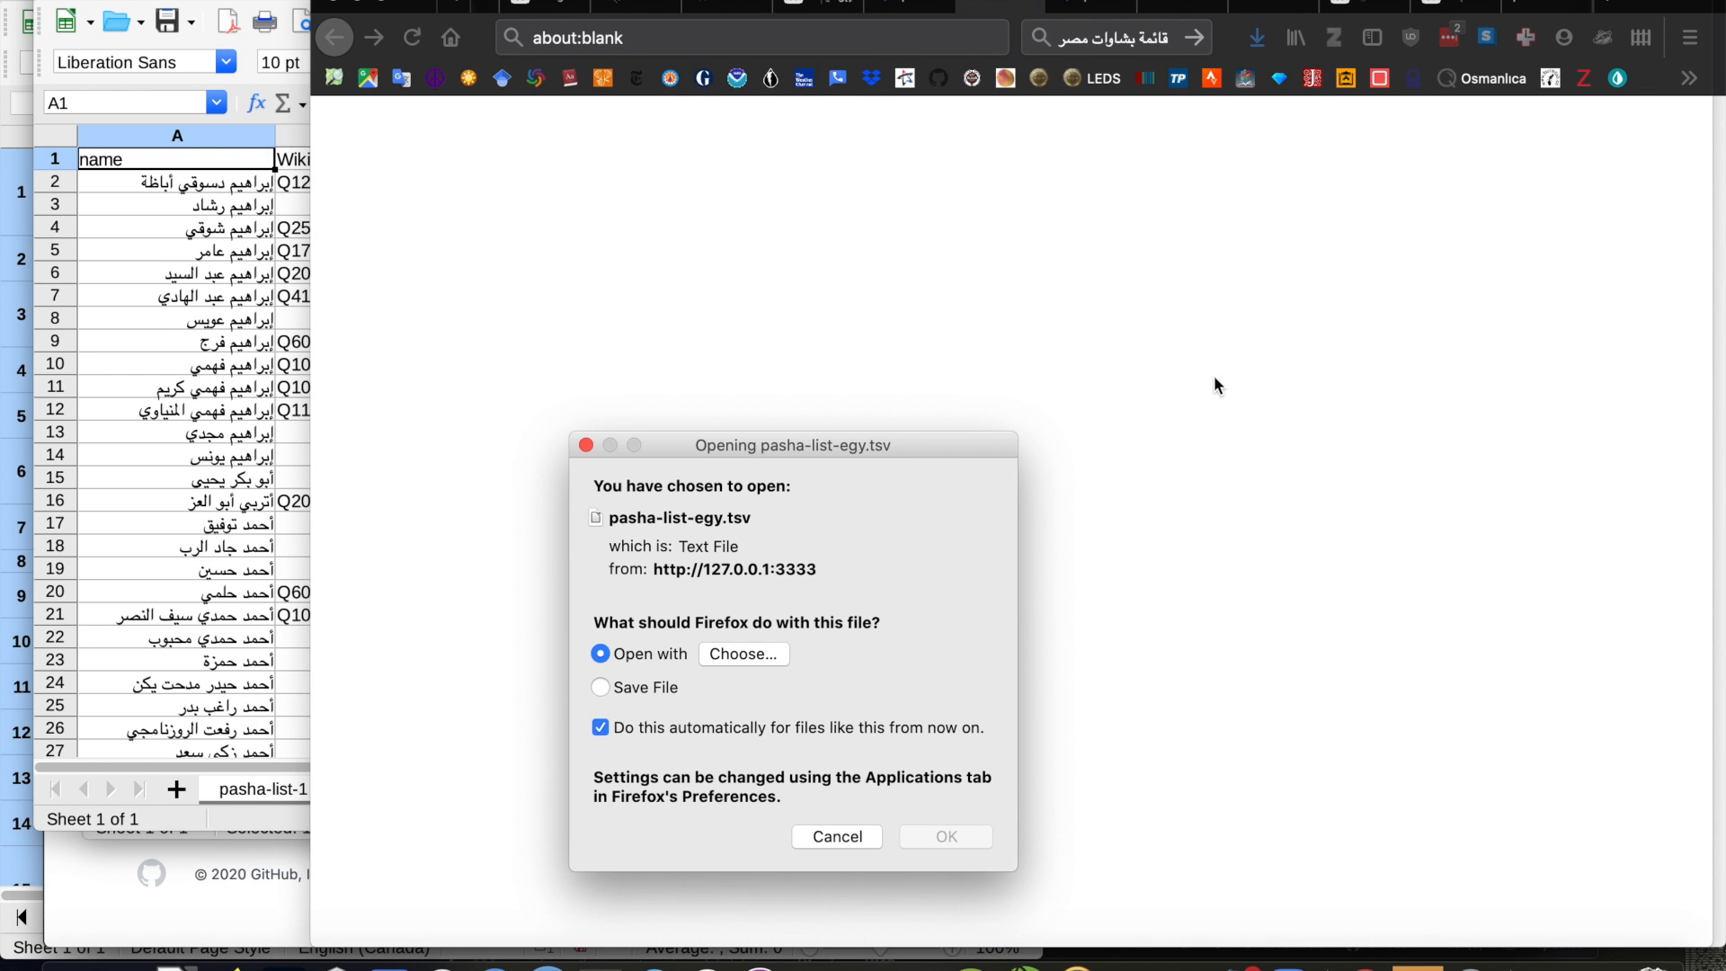
{"action": "left_click", "coordinate": [965, 836]}
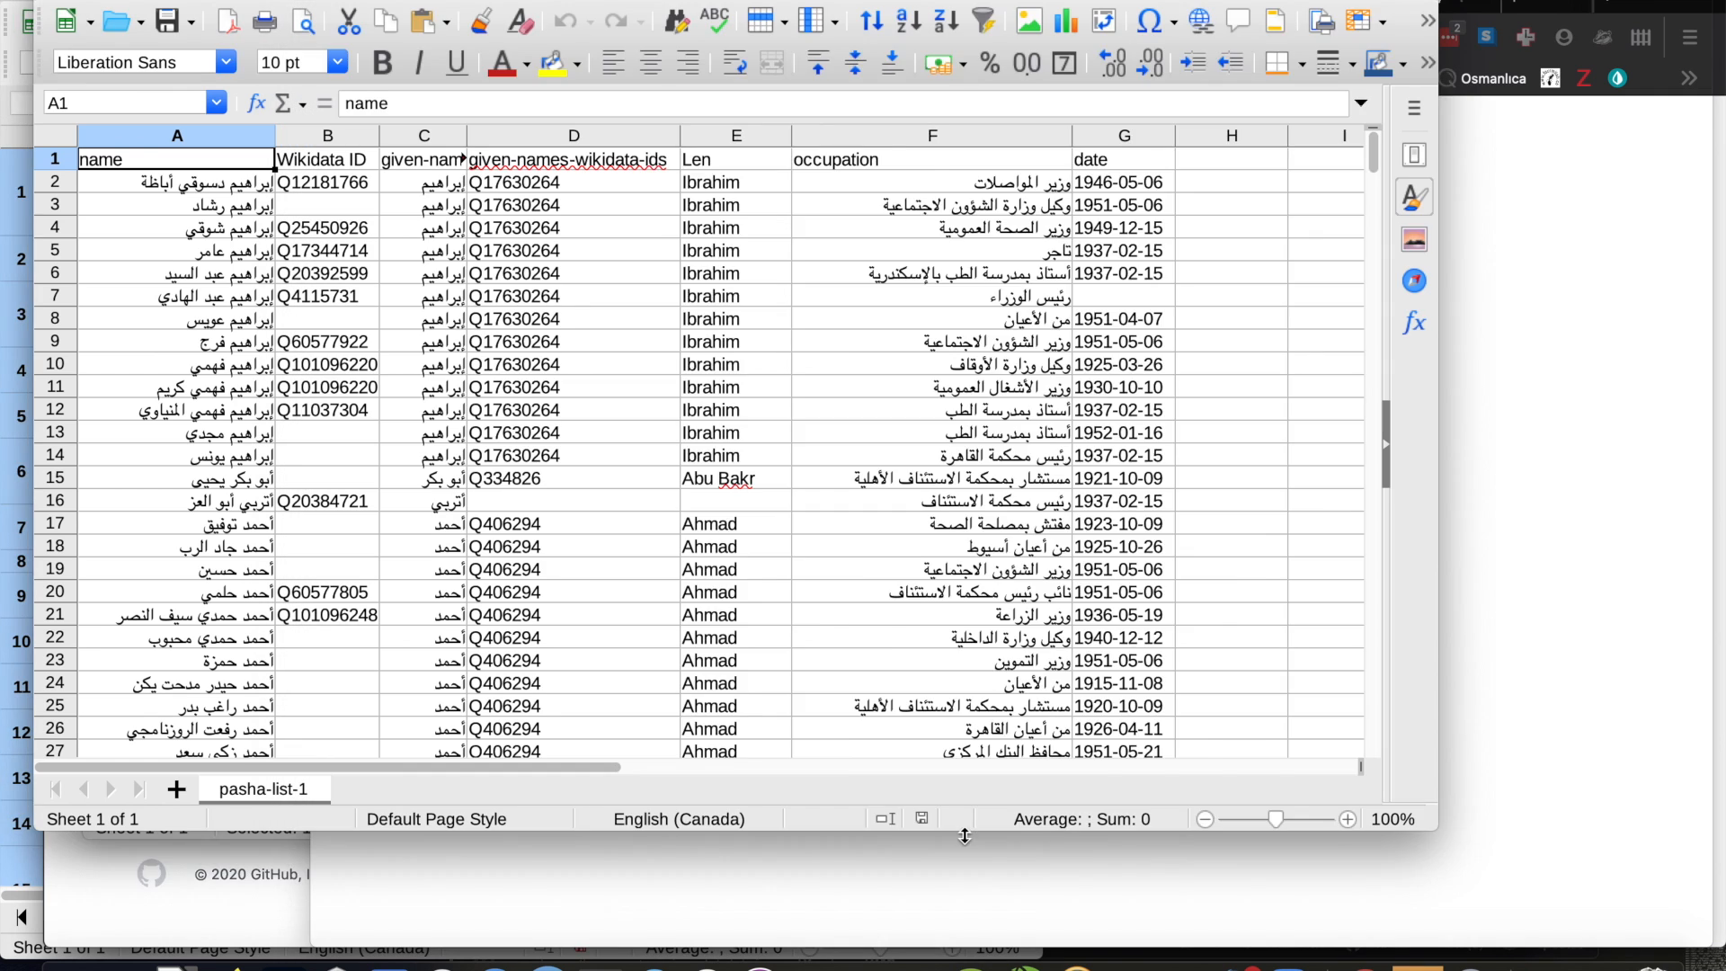
{"action": "left_click", "coordinate": [1267, 739]}
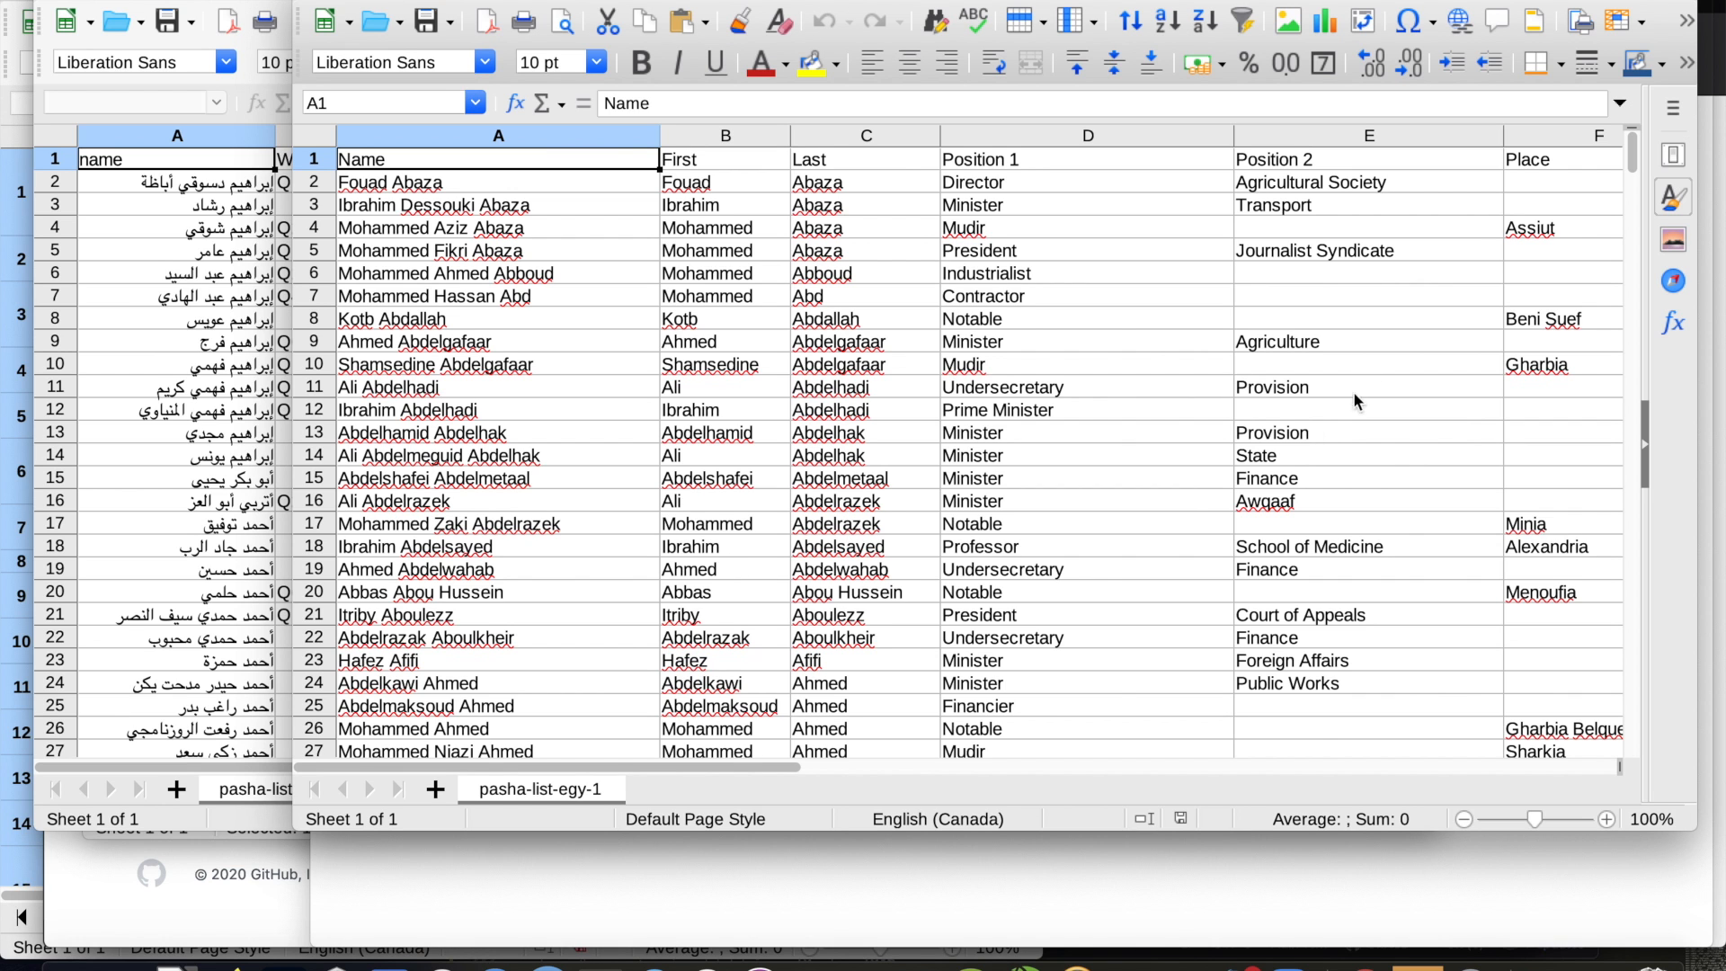
Sort the pasha-list-egy sheet by Date and then by First, both ascending
{"action": "scroll", "coordinate": [1171, 503], "scroll_direction": "right", "scroll_amount": 3}
{"action": "scroll", "coordinate": [1172, 504], "scroll_direction": "left", "scroll_amount": 2}
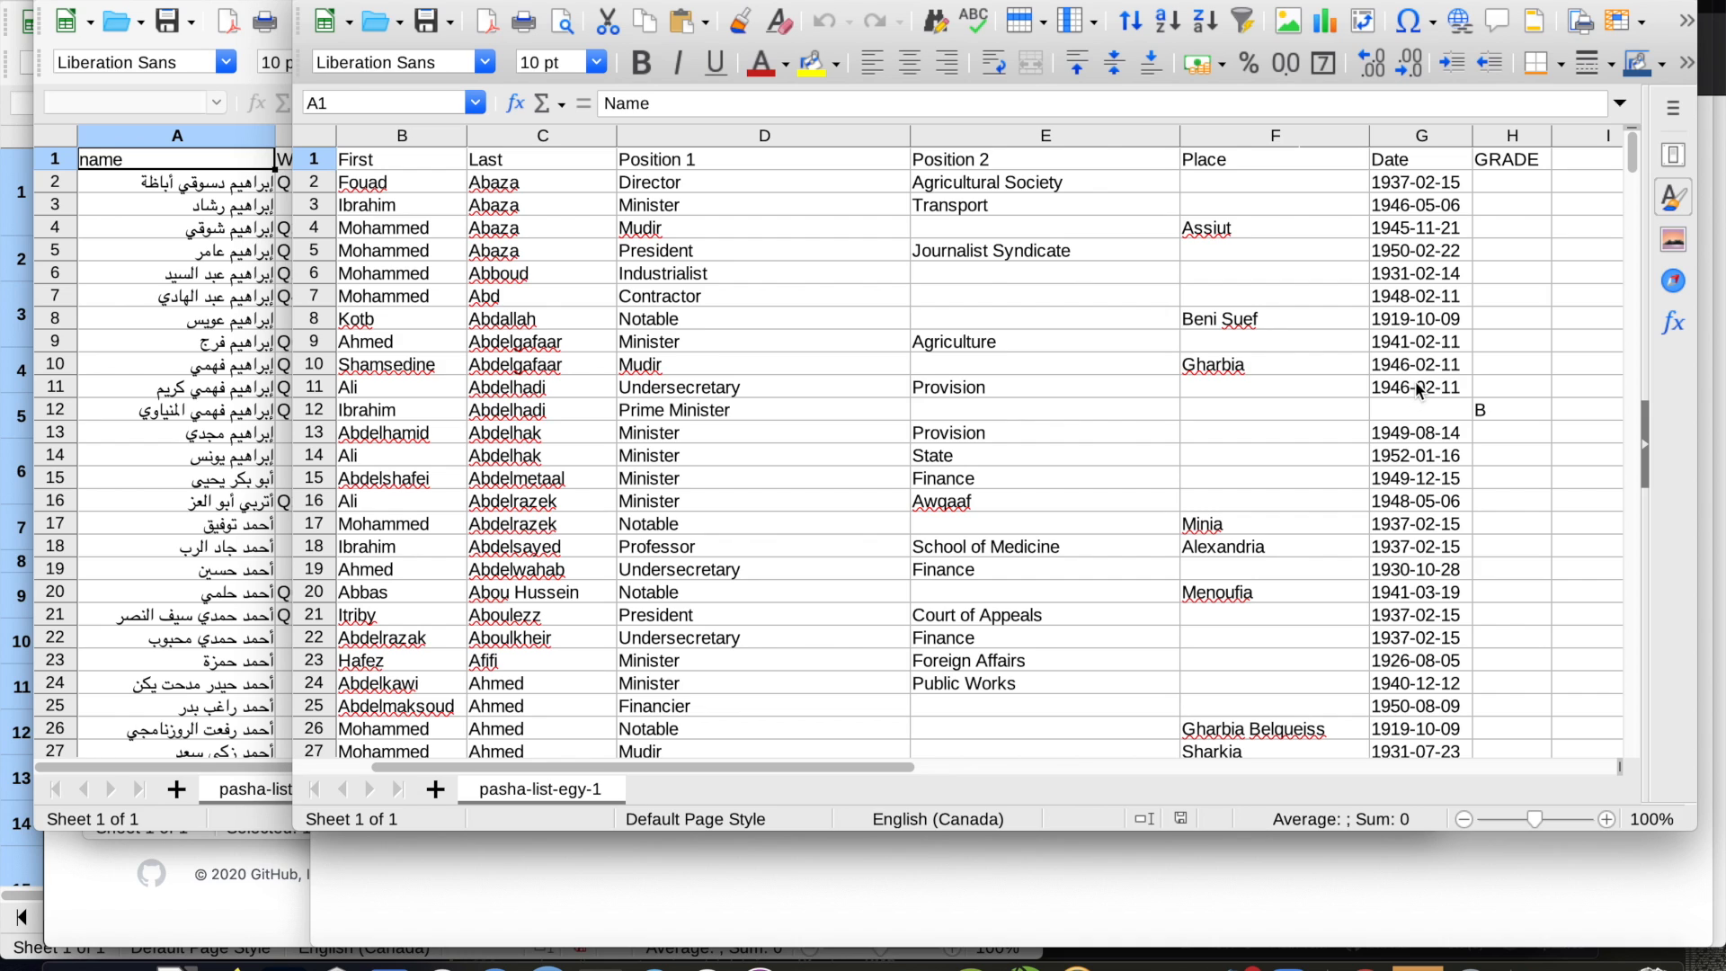
{"action": "left_click", "coordinate": [1411, 189]}
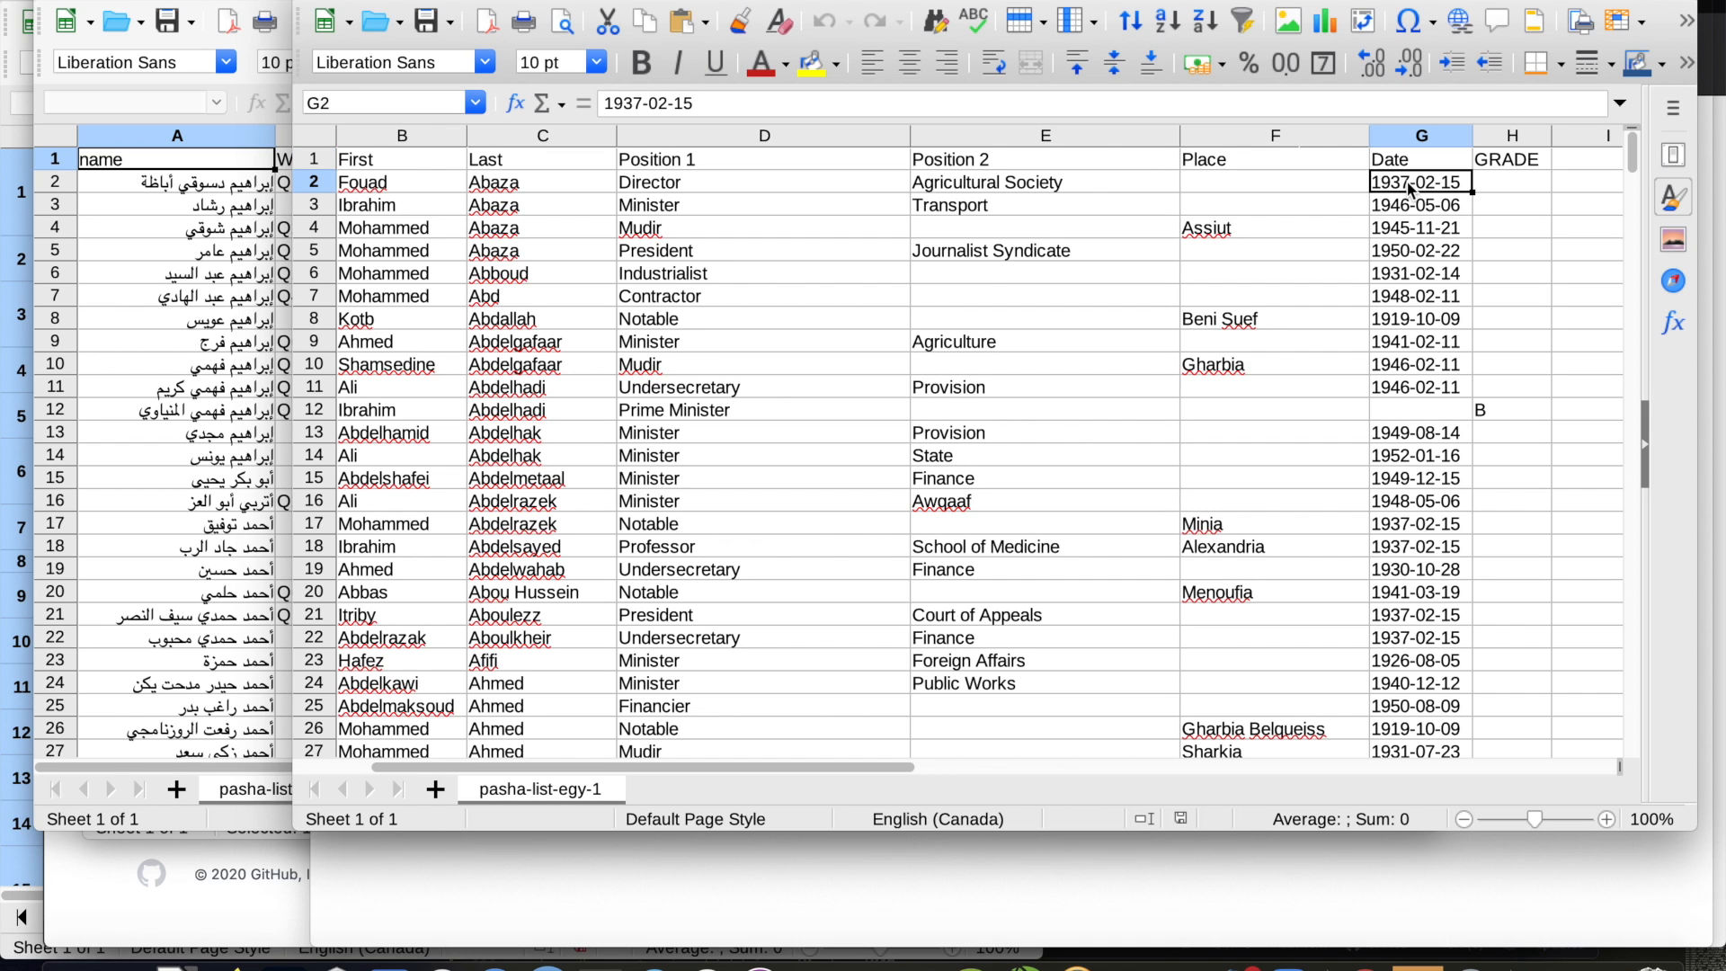
{"action": "left_click", "coordinate": [1127, 27]}
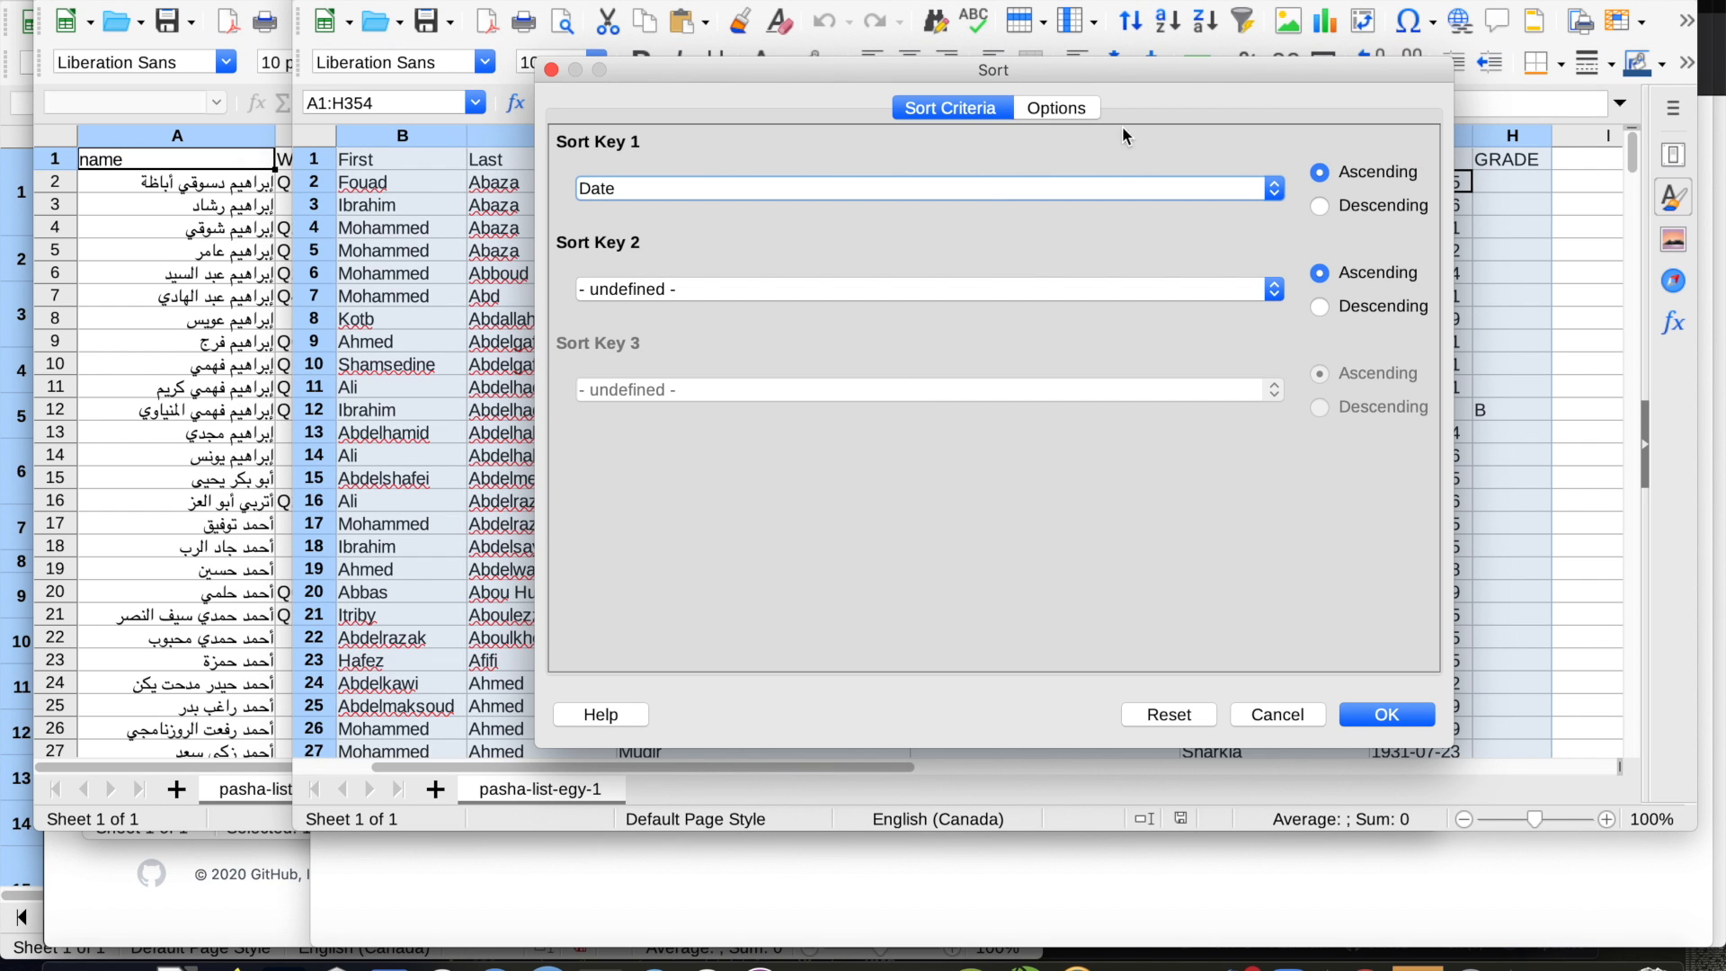
{"action": "left_click", "coordinate": [923, 296]}
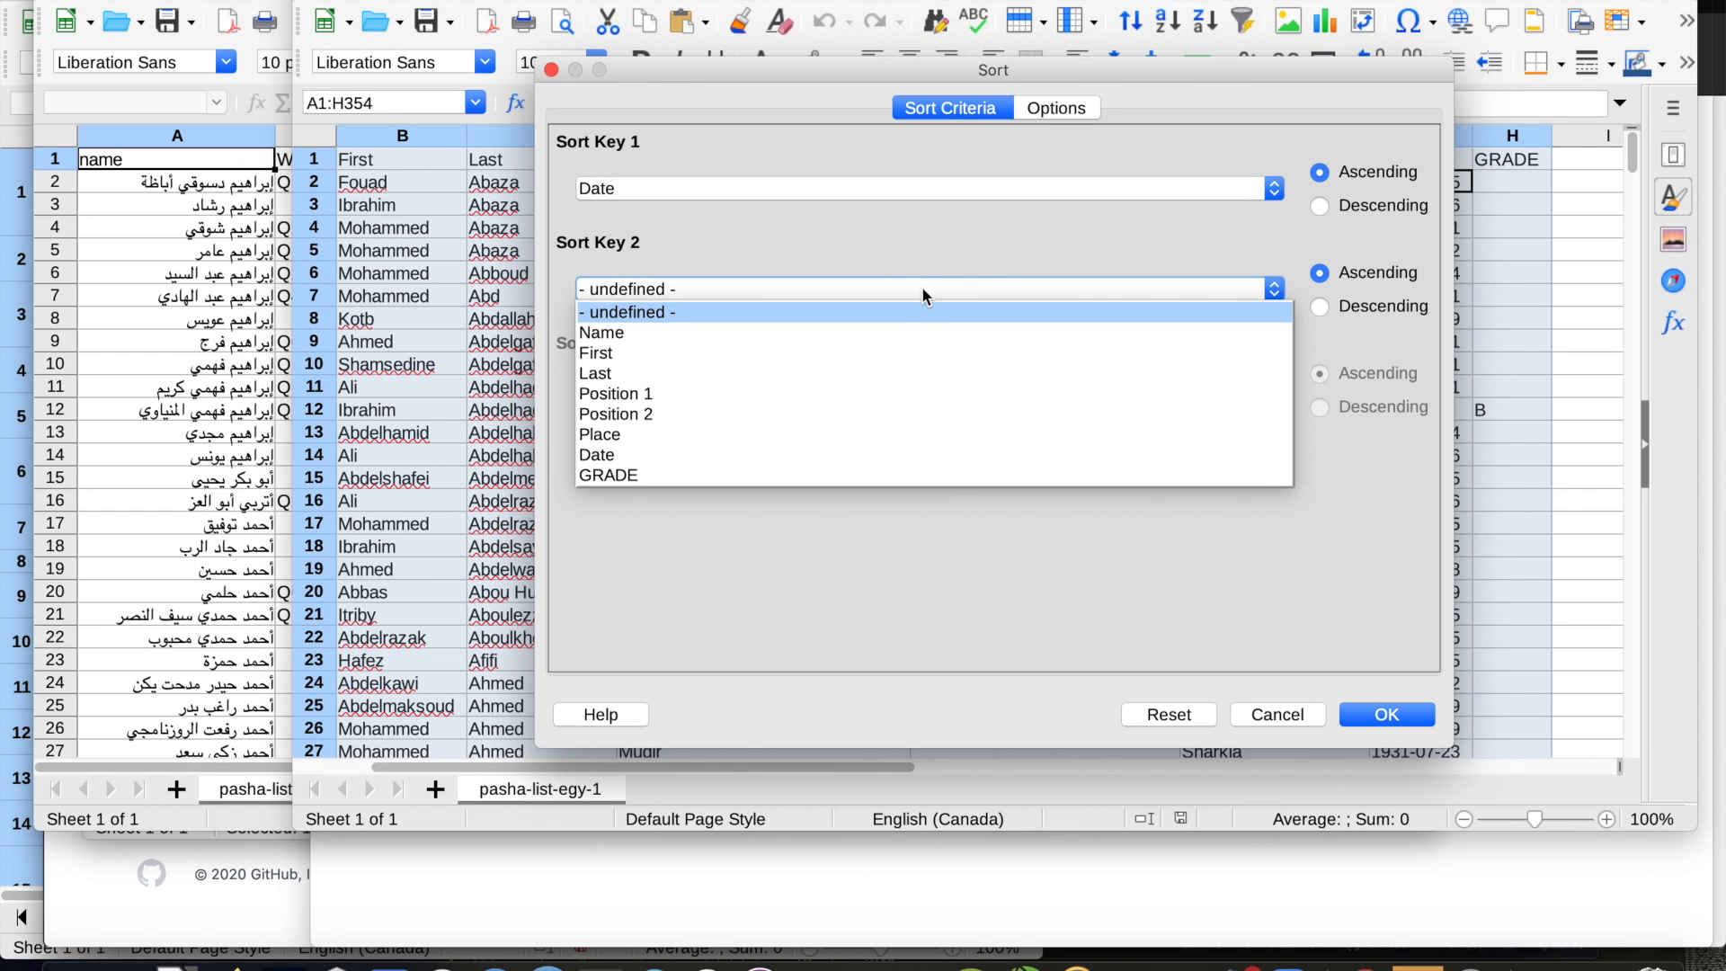
{"action": "left_click", "coordinate": [917, 358]}
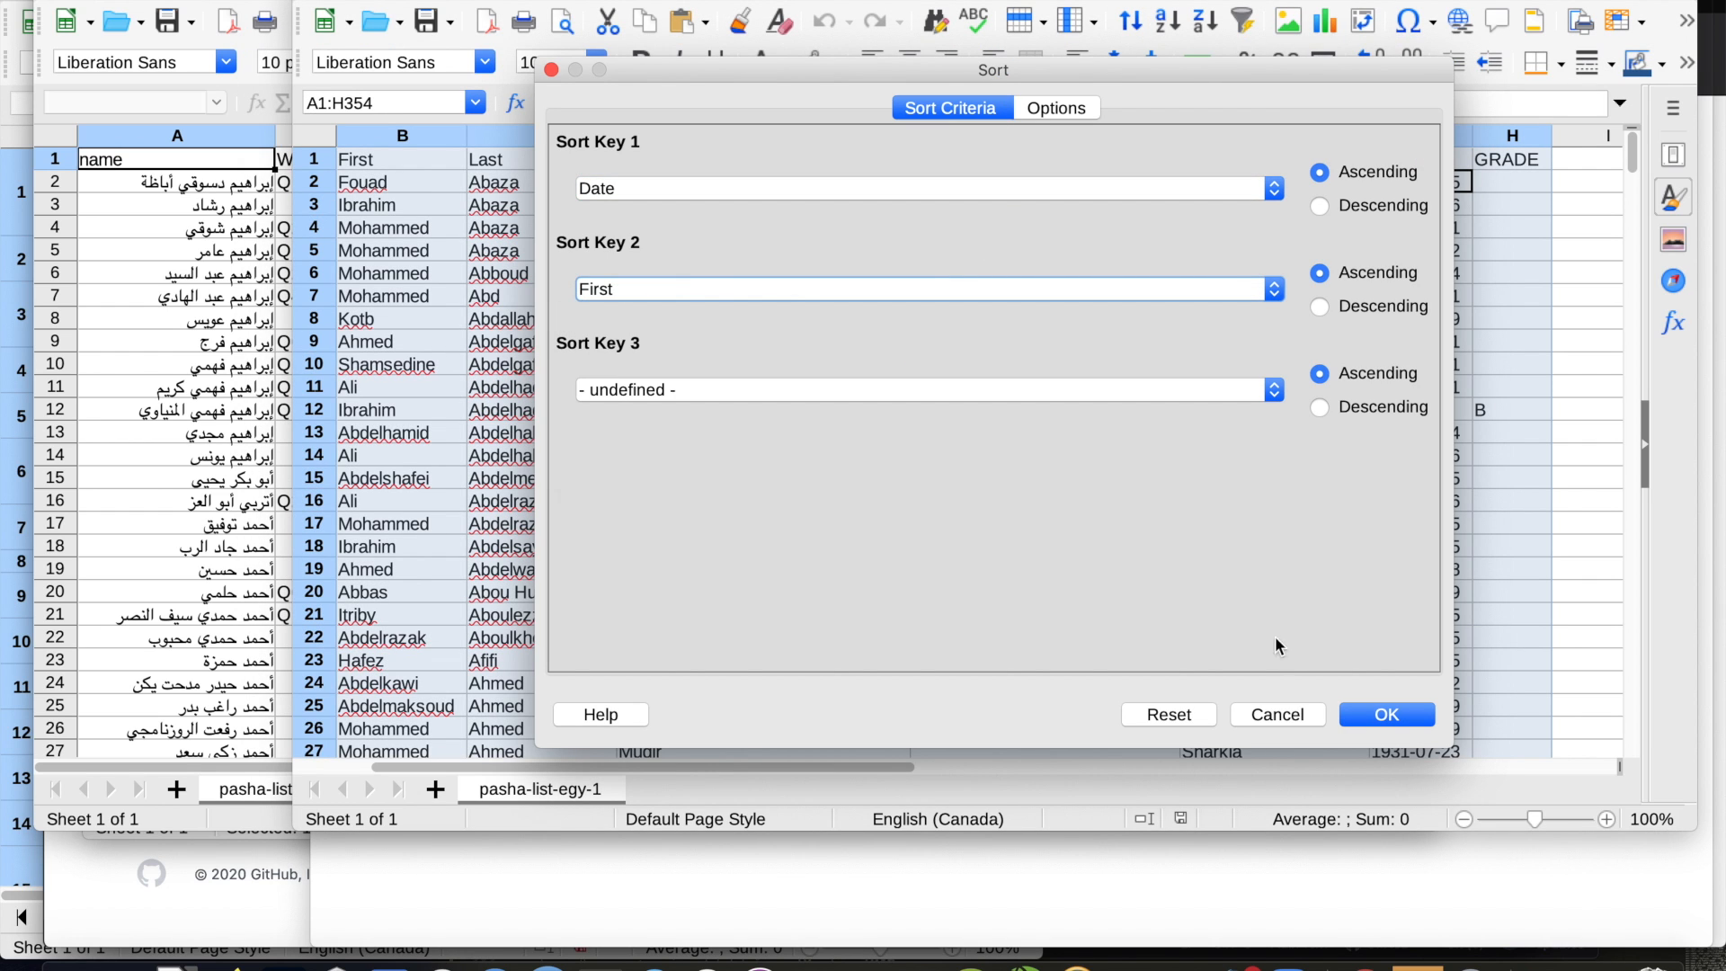
{"action": "left_click", "coordinate": [1385, 715]}
Switch to the pasha-list sheet and sort it by date and then by Len, both ascending
{"action": "left_click", "coordinate": [243, 415]}
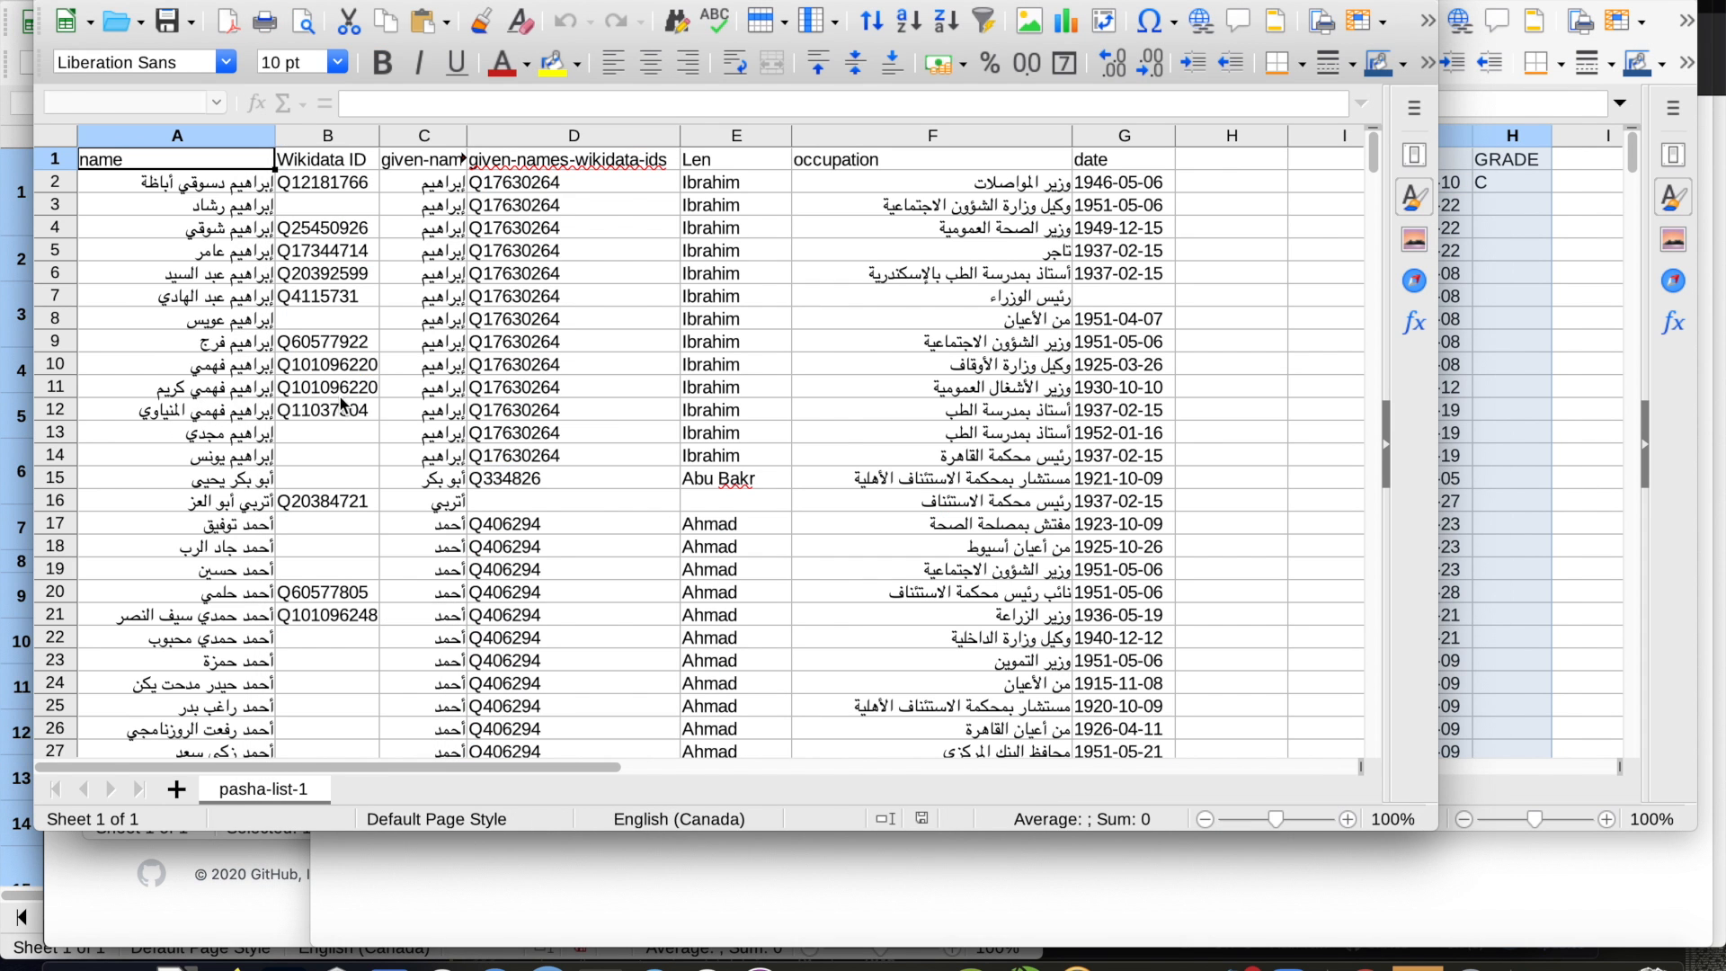
{"action": "left_click_drag", "start_coordinate": [243, 415], "coordinate": [630, 387]}
{"action": "left_click", "coordinate": [1120, 184]}
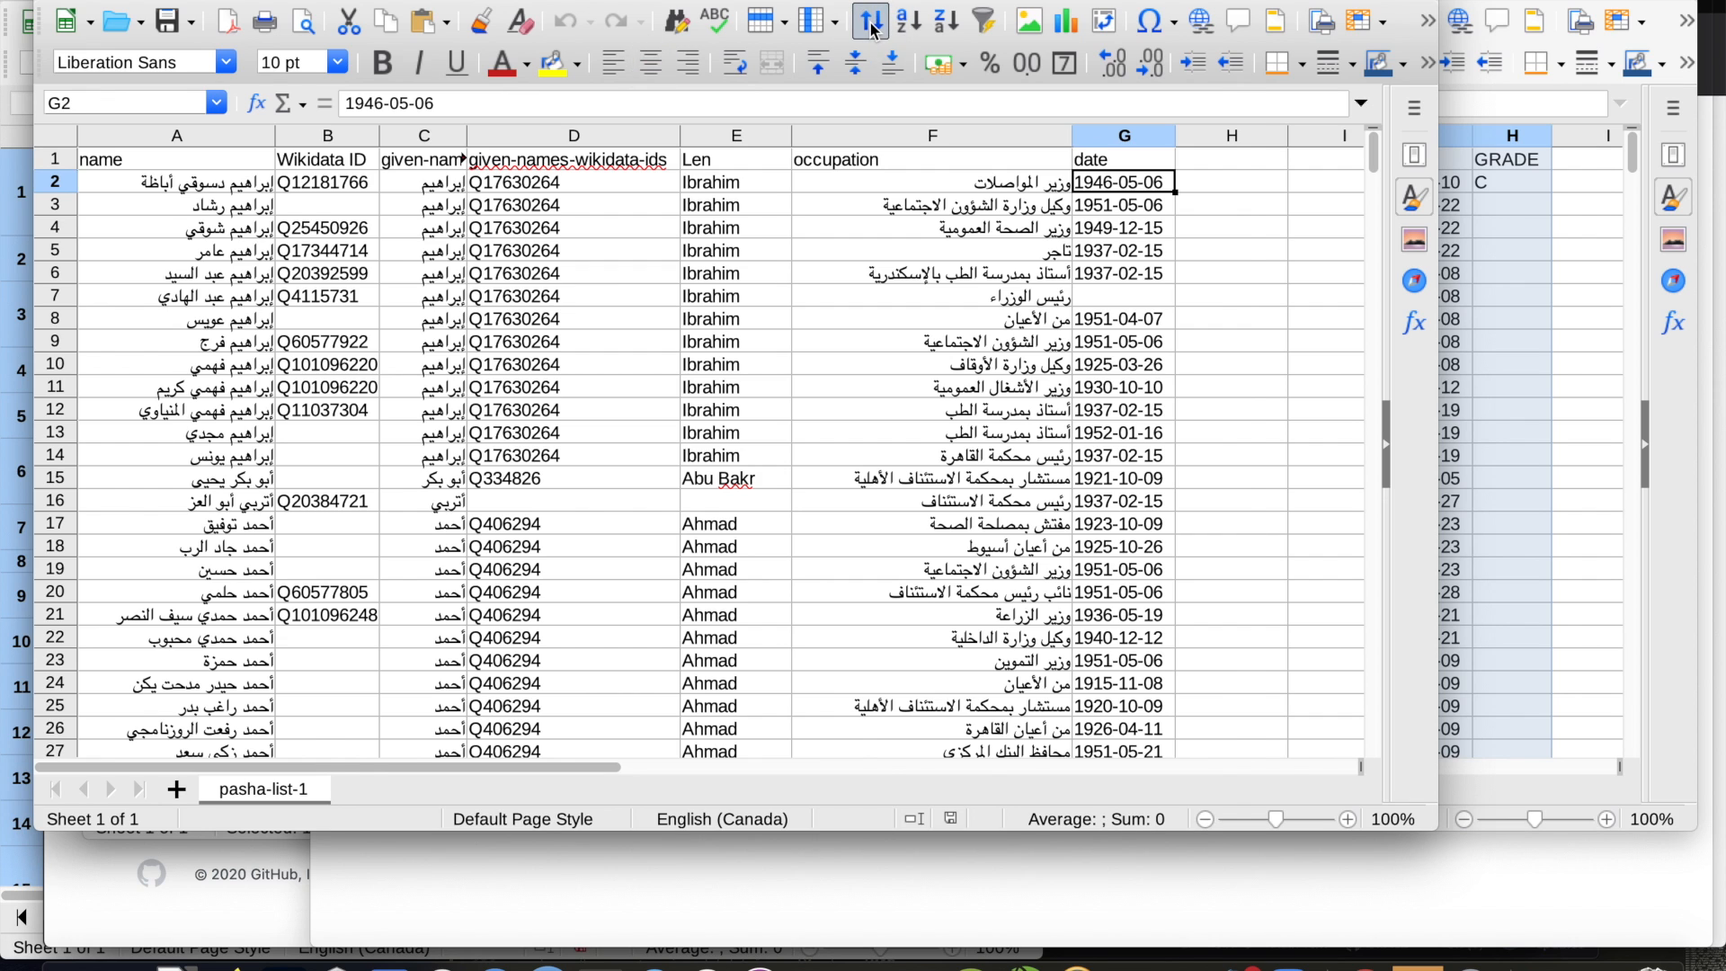
{"action": "left_click", "coordinate": [871, 22]}
{"action": "left_click", "coordinate": [797, 109]}
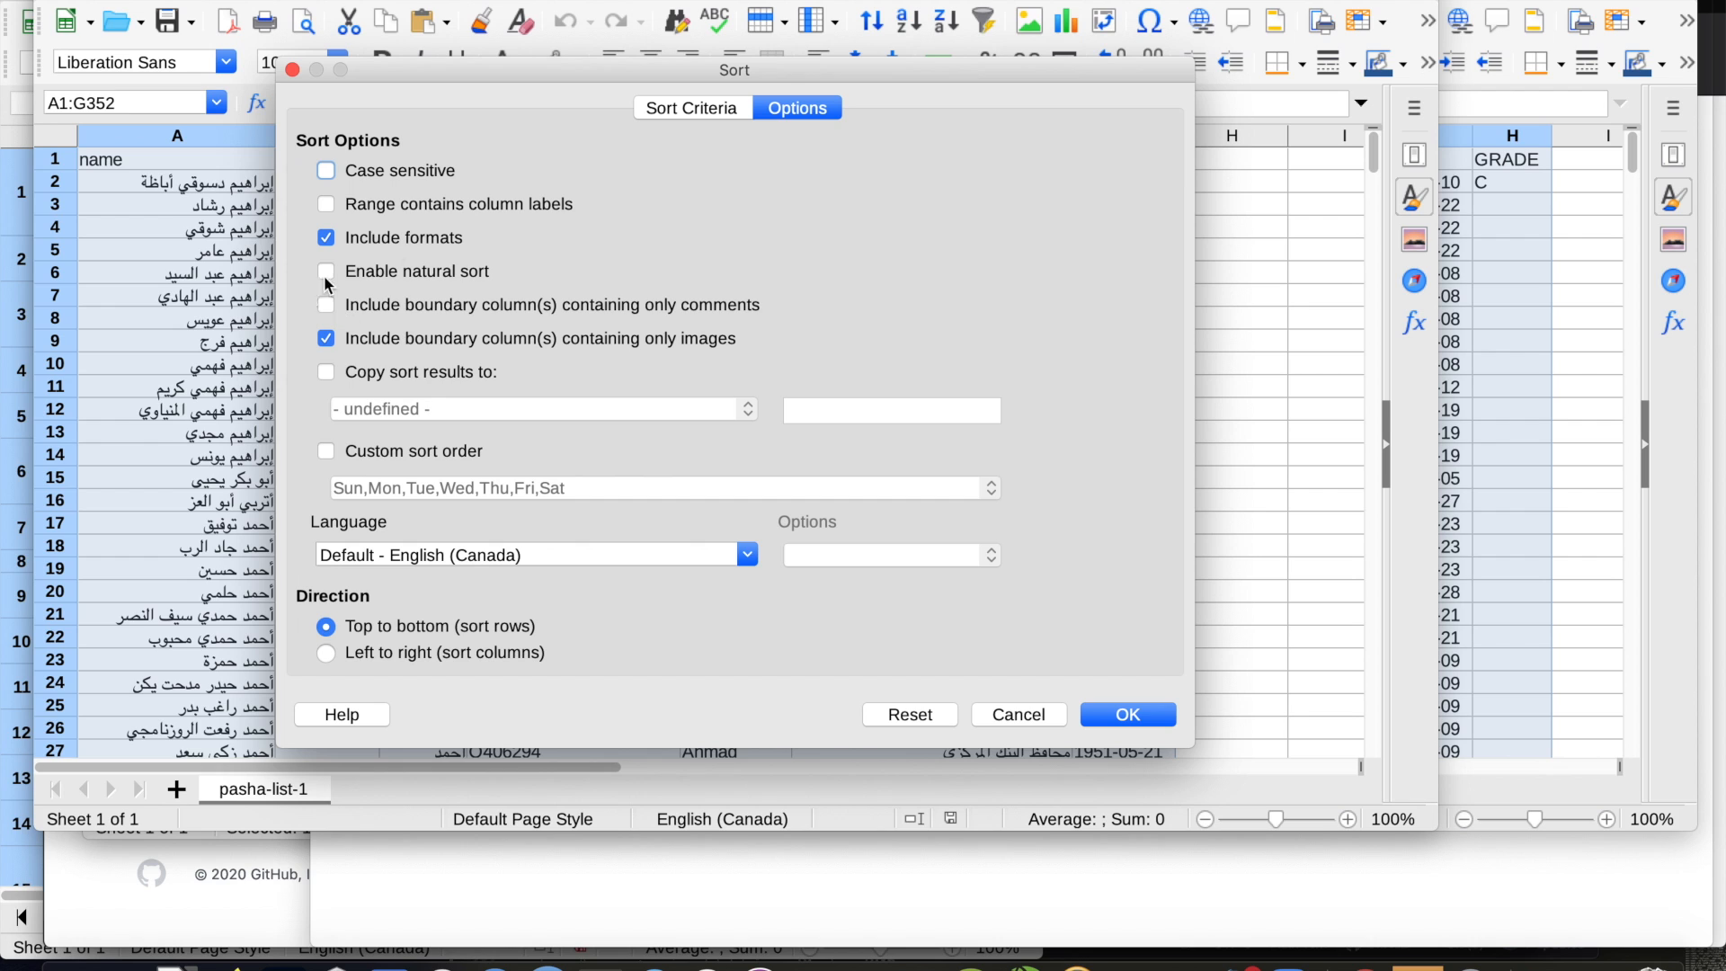
{"action": "left_click", "coordinate": [695, 108]}
{"action": "left_click", "coordinate": [536, 289]}
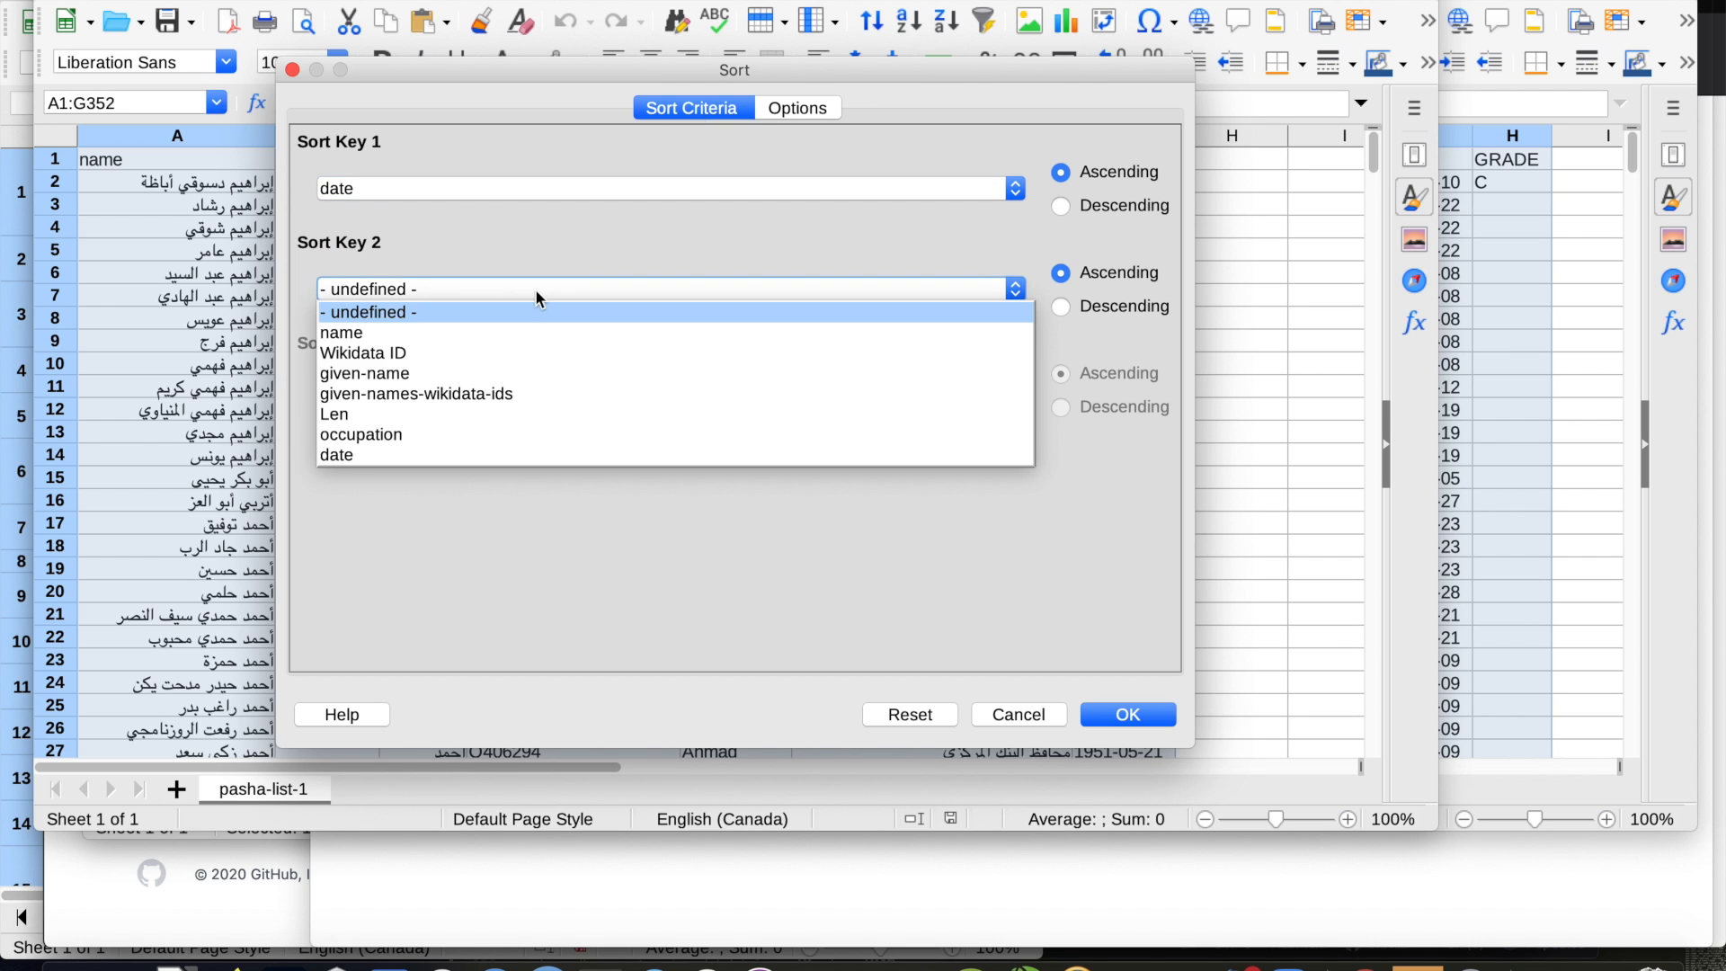
{"action": "left_click", "coordinate": [497, 416]}
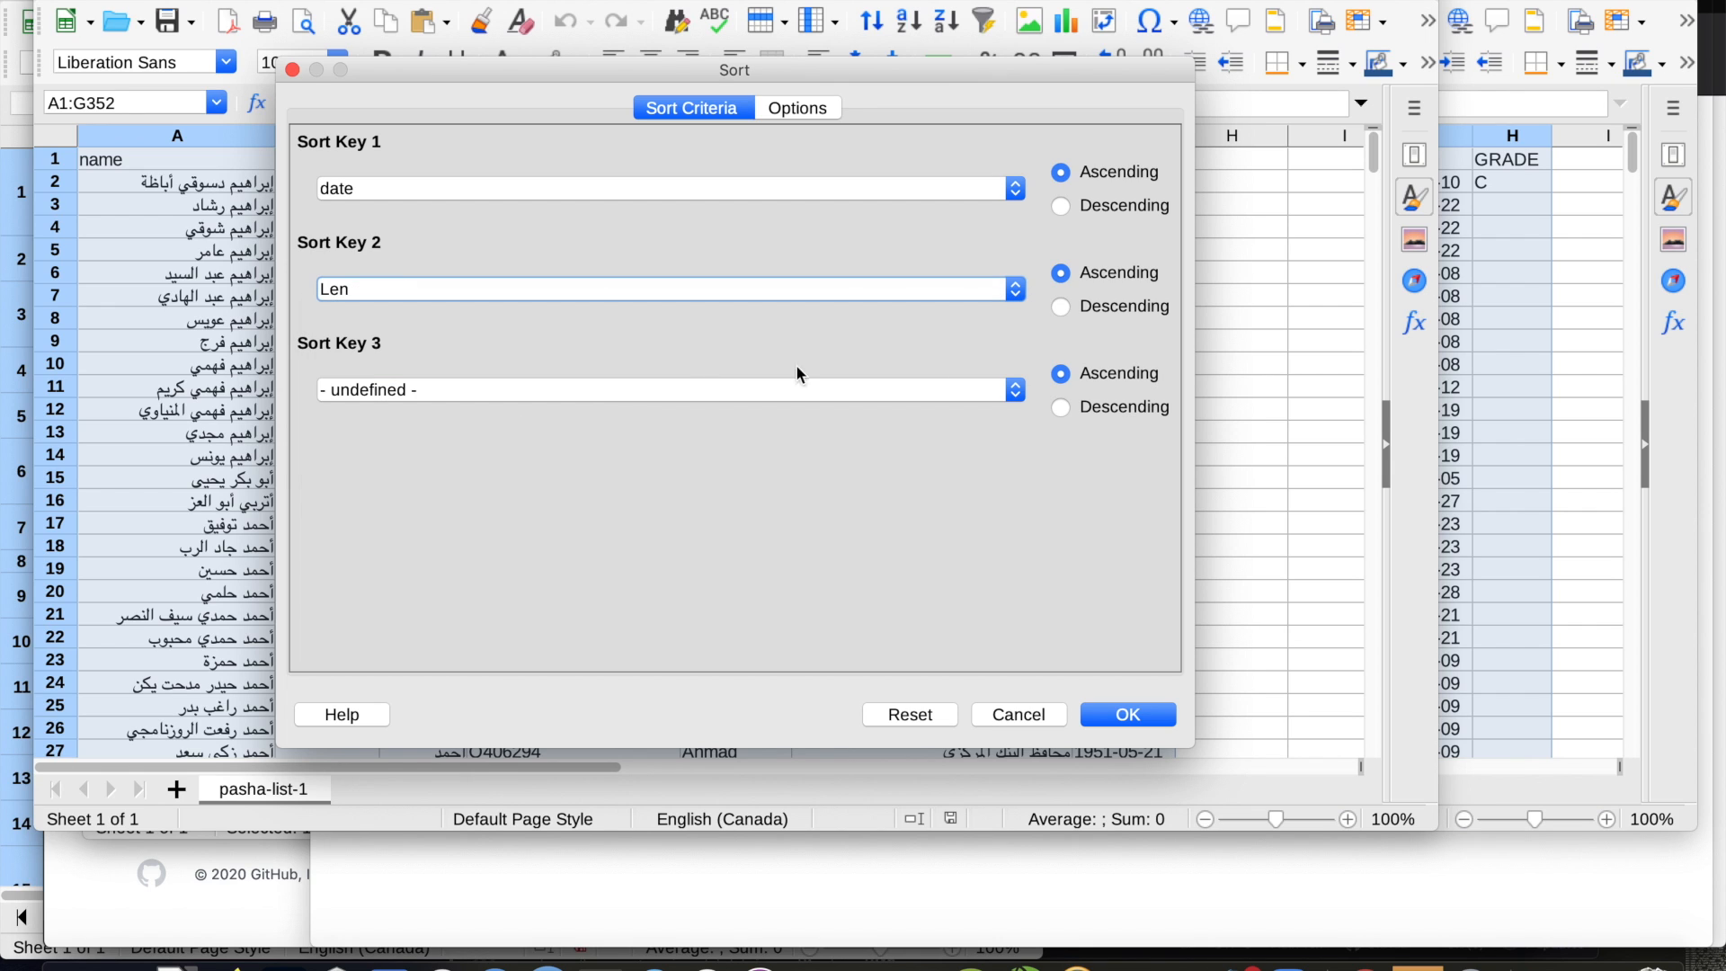
{"action": "left_click", "coordinate": [1121, 718]}
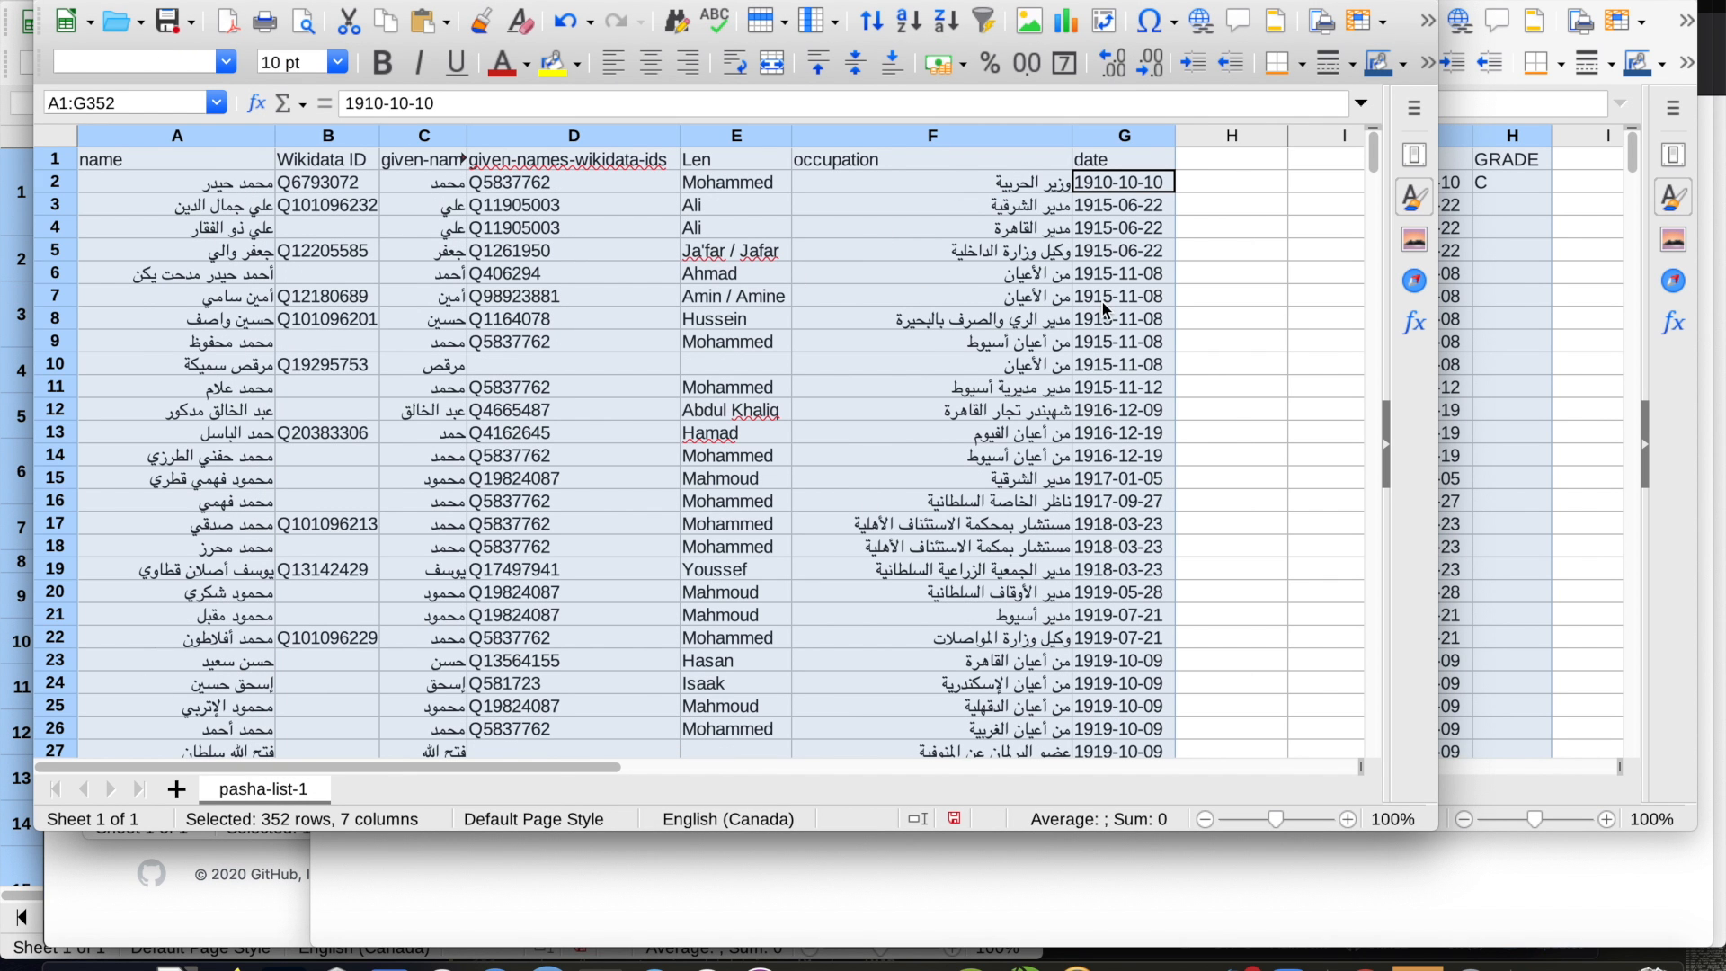
Copy the whole sorted pasha-list table and paste it into the pasha-list-egy sheet starting at cell I1, beside GRADE
{"action": "scroll", "coordinate": [1096, 568], "scroll_direction": "down", "scroll_amount": 20}
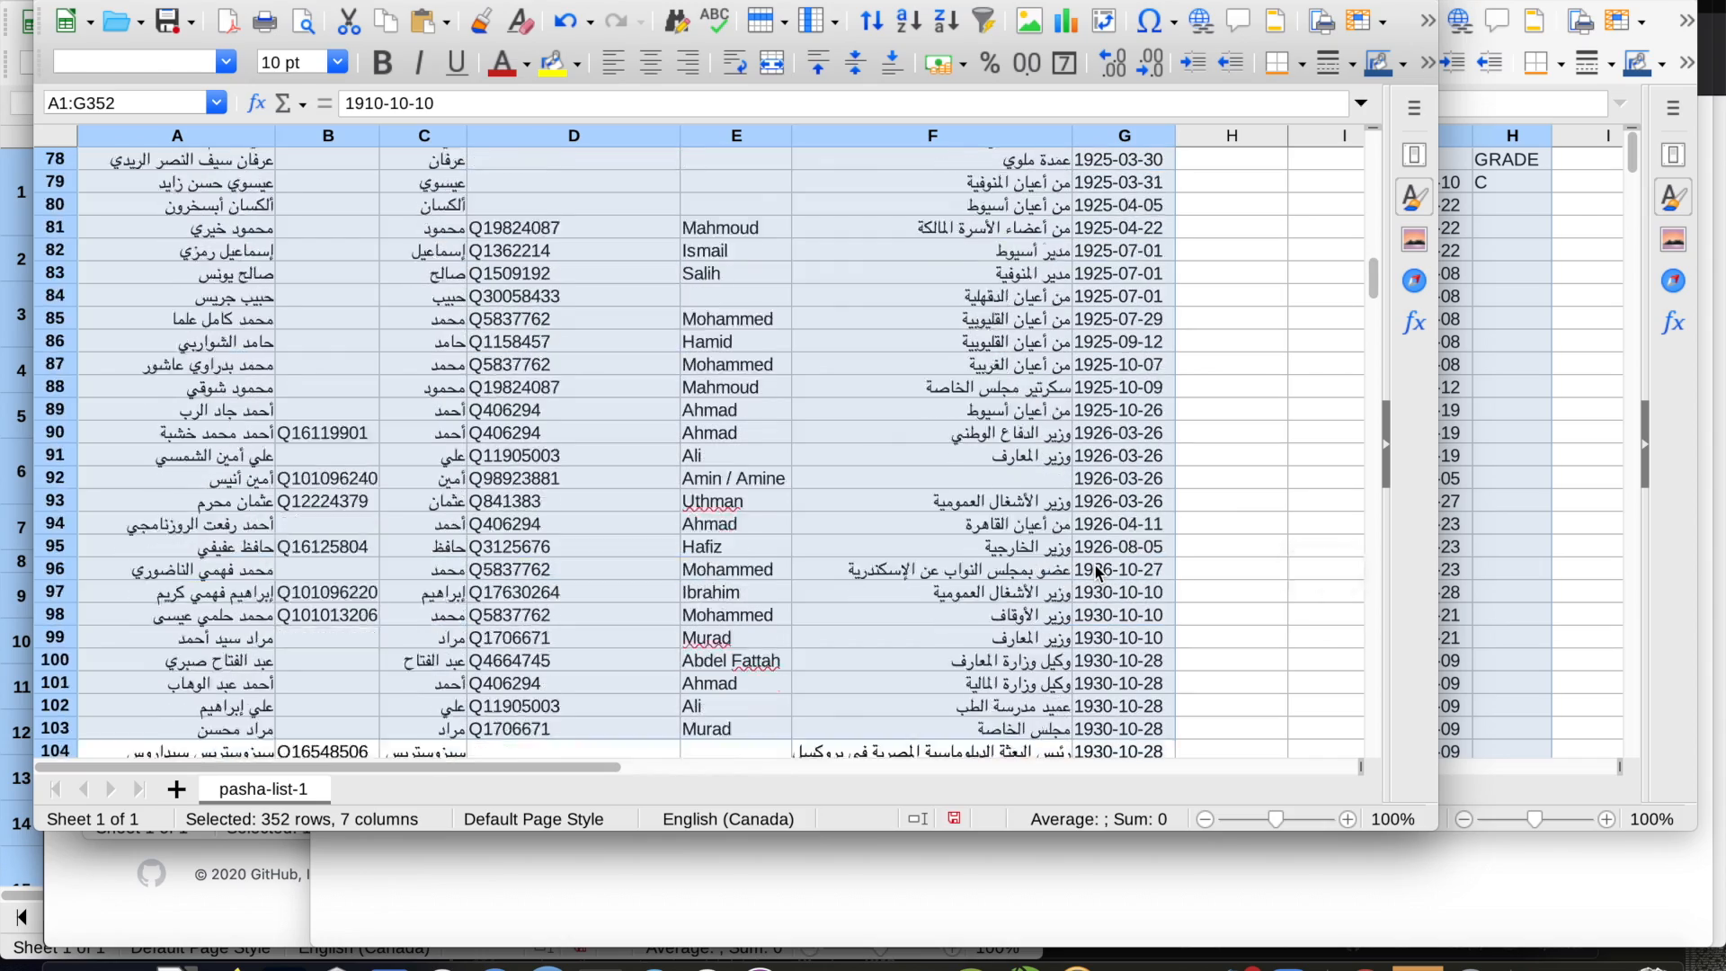
{"action": "scroll", "coordinate": [1096, 568], "scroll_direction": "down", "scroll_amount": 20}
{"action": "scroll", "coordinate": [1096, 568], "scroll_direction": "right", "scroll_amount": 2}
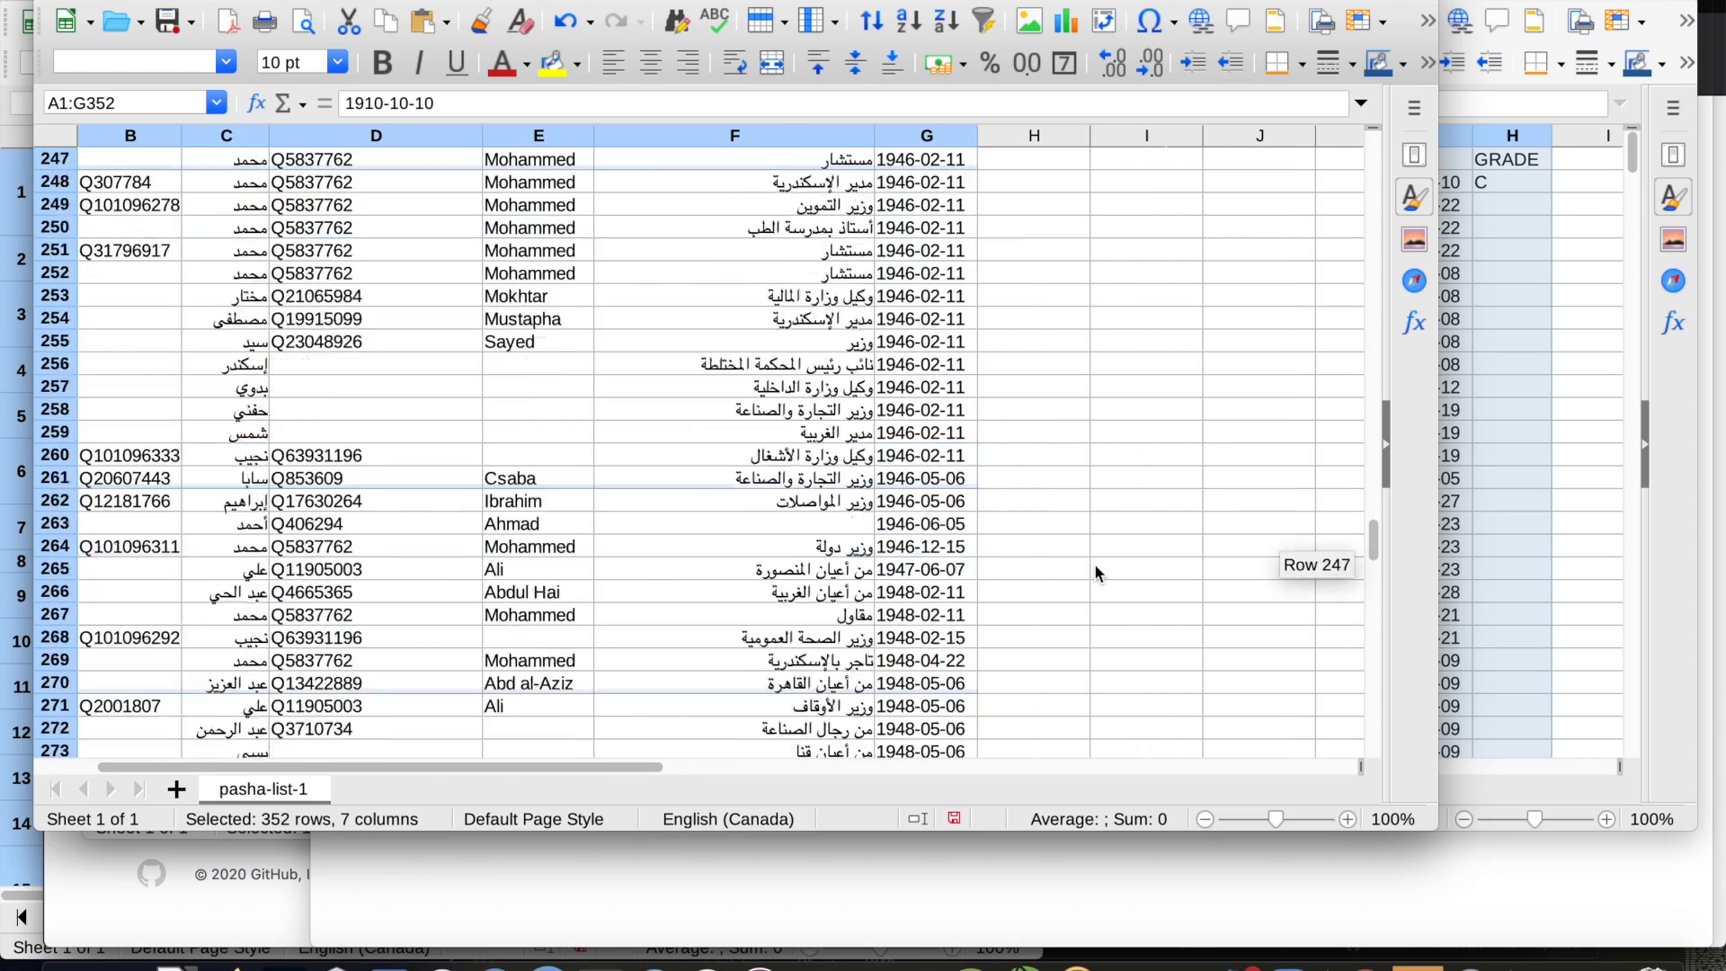
{"action": "scroll", "coordinate": [1096, 571], "scroll_direction": "down", "scroll_amount": 17}
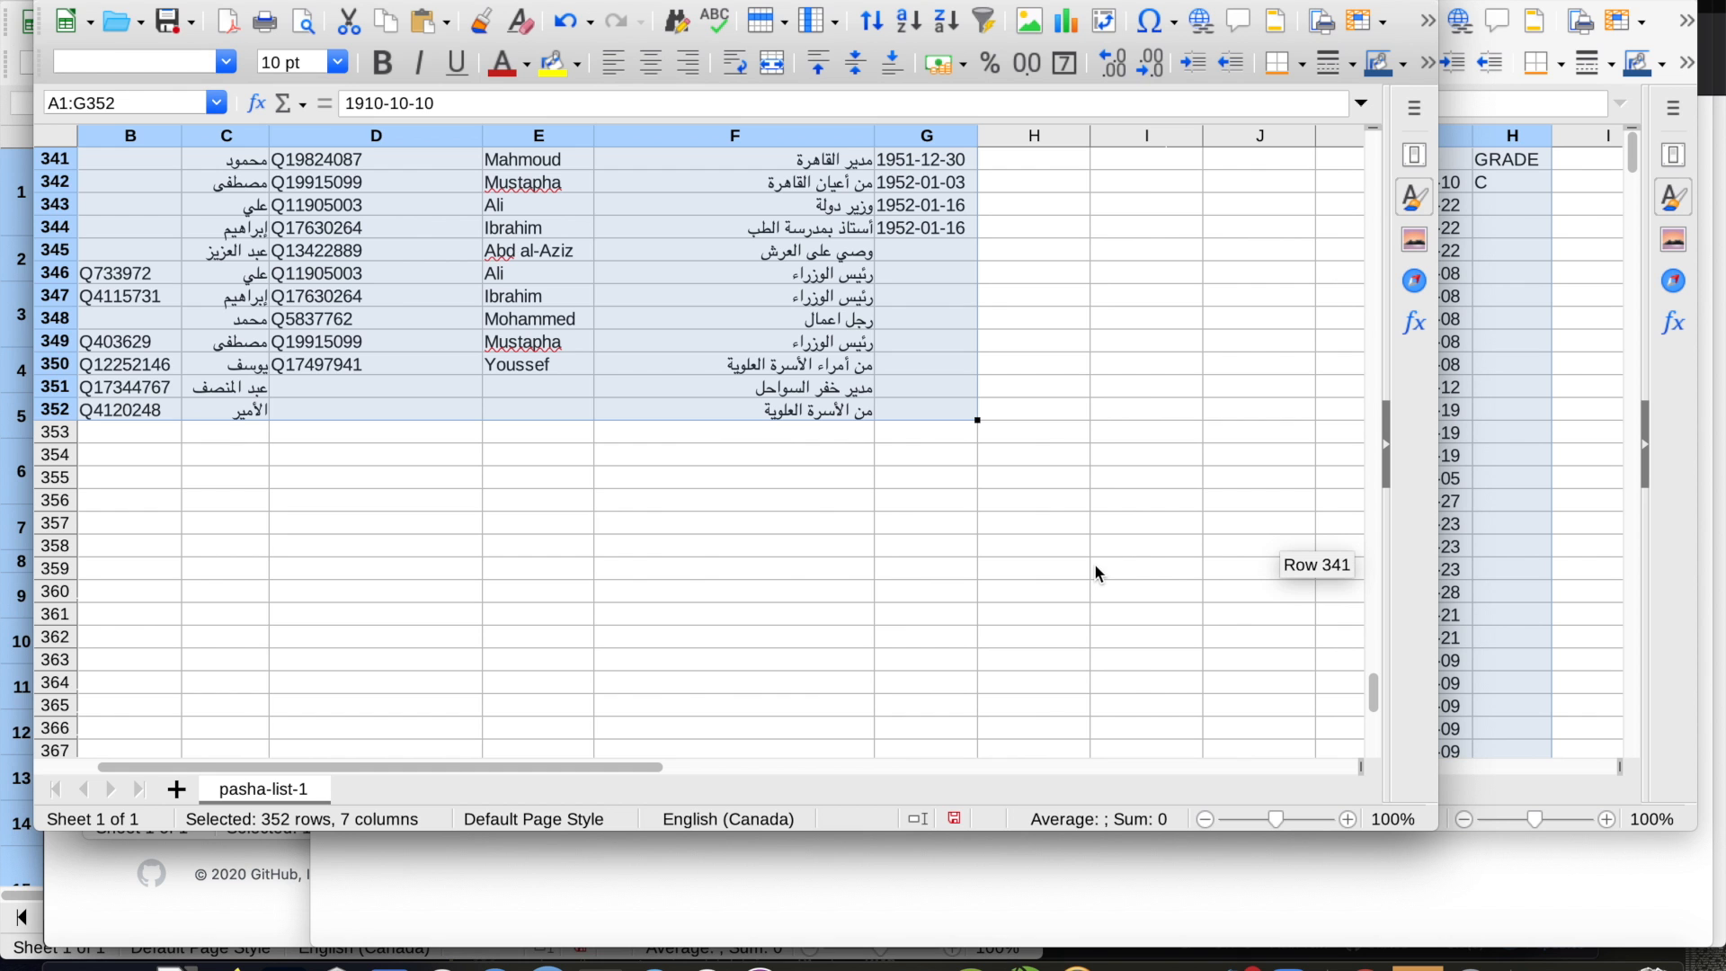
{"action": "key", "text": "super+c"}
{"action": "left_click", "coordinate": [1588, 670]}
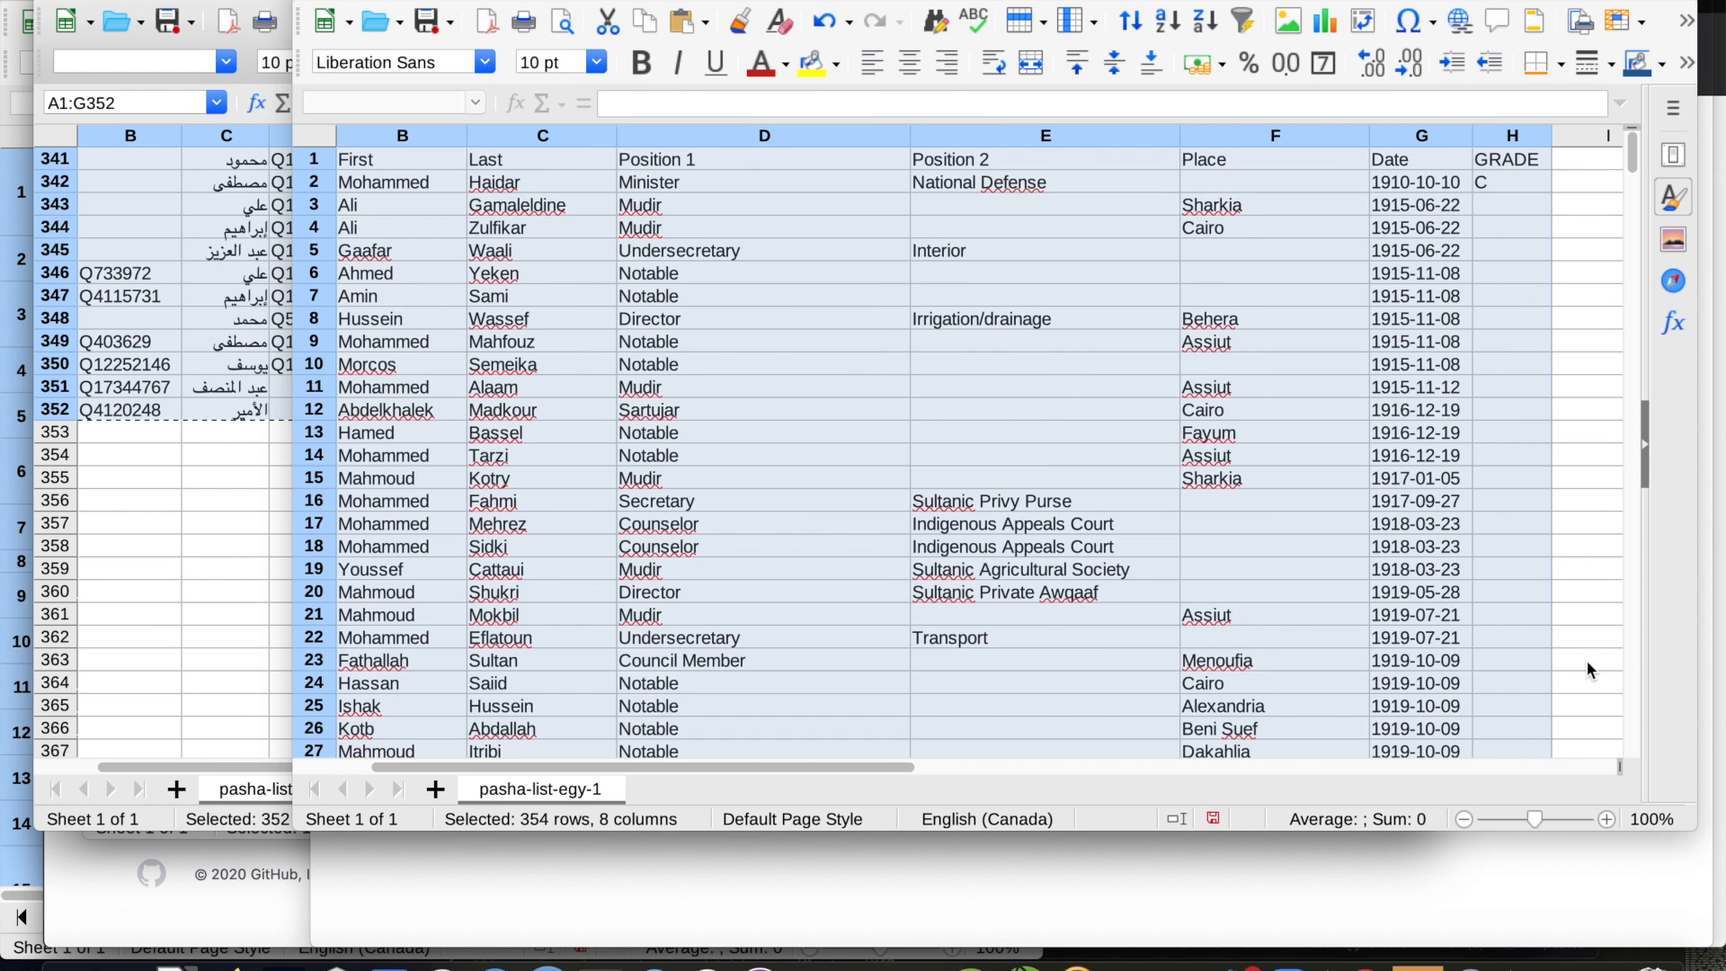
{"action": "left_click", "coordinate": [1311, 159]}
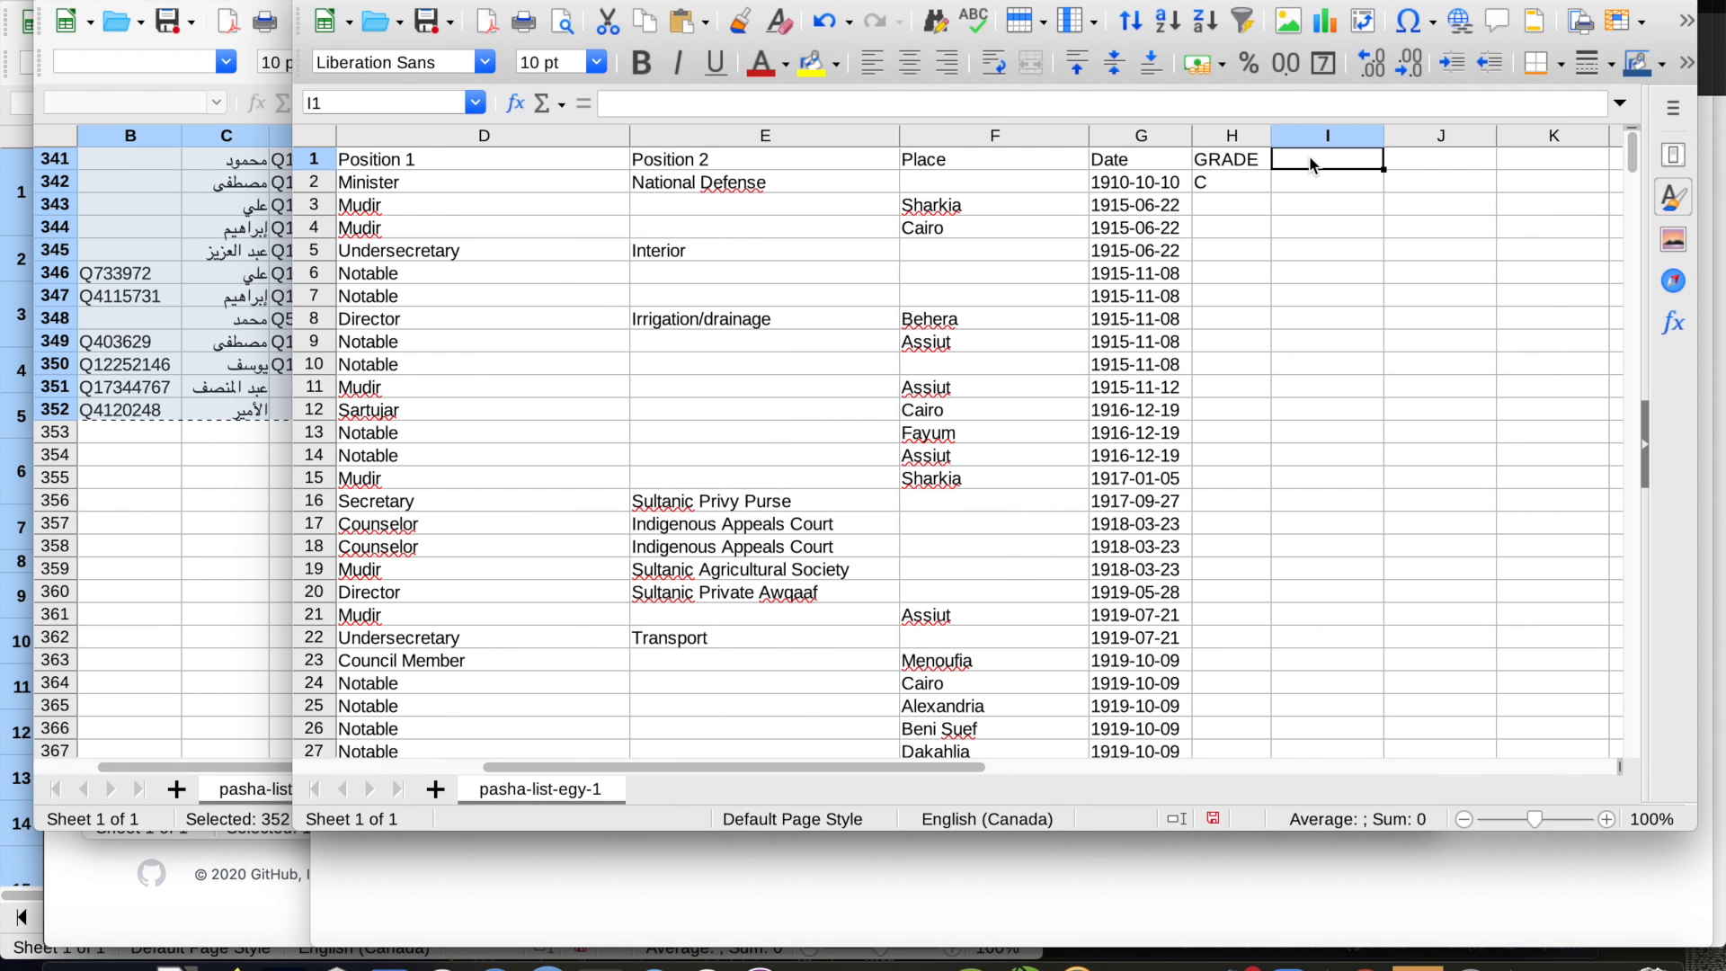
{"action": "key", "text": "super+v"}
{"action": "scroll", "coordinate": [1285, 418], "scroll_direction": "right", "scroll_amount": 1}
{"action": "scroll", "coordinate": [1286, 418], "scroll_direction": "right", "scroll_amount": 2}
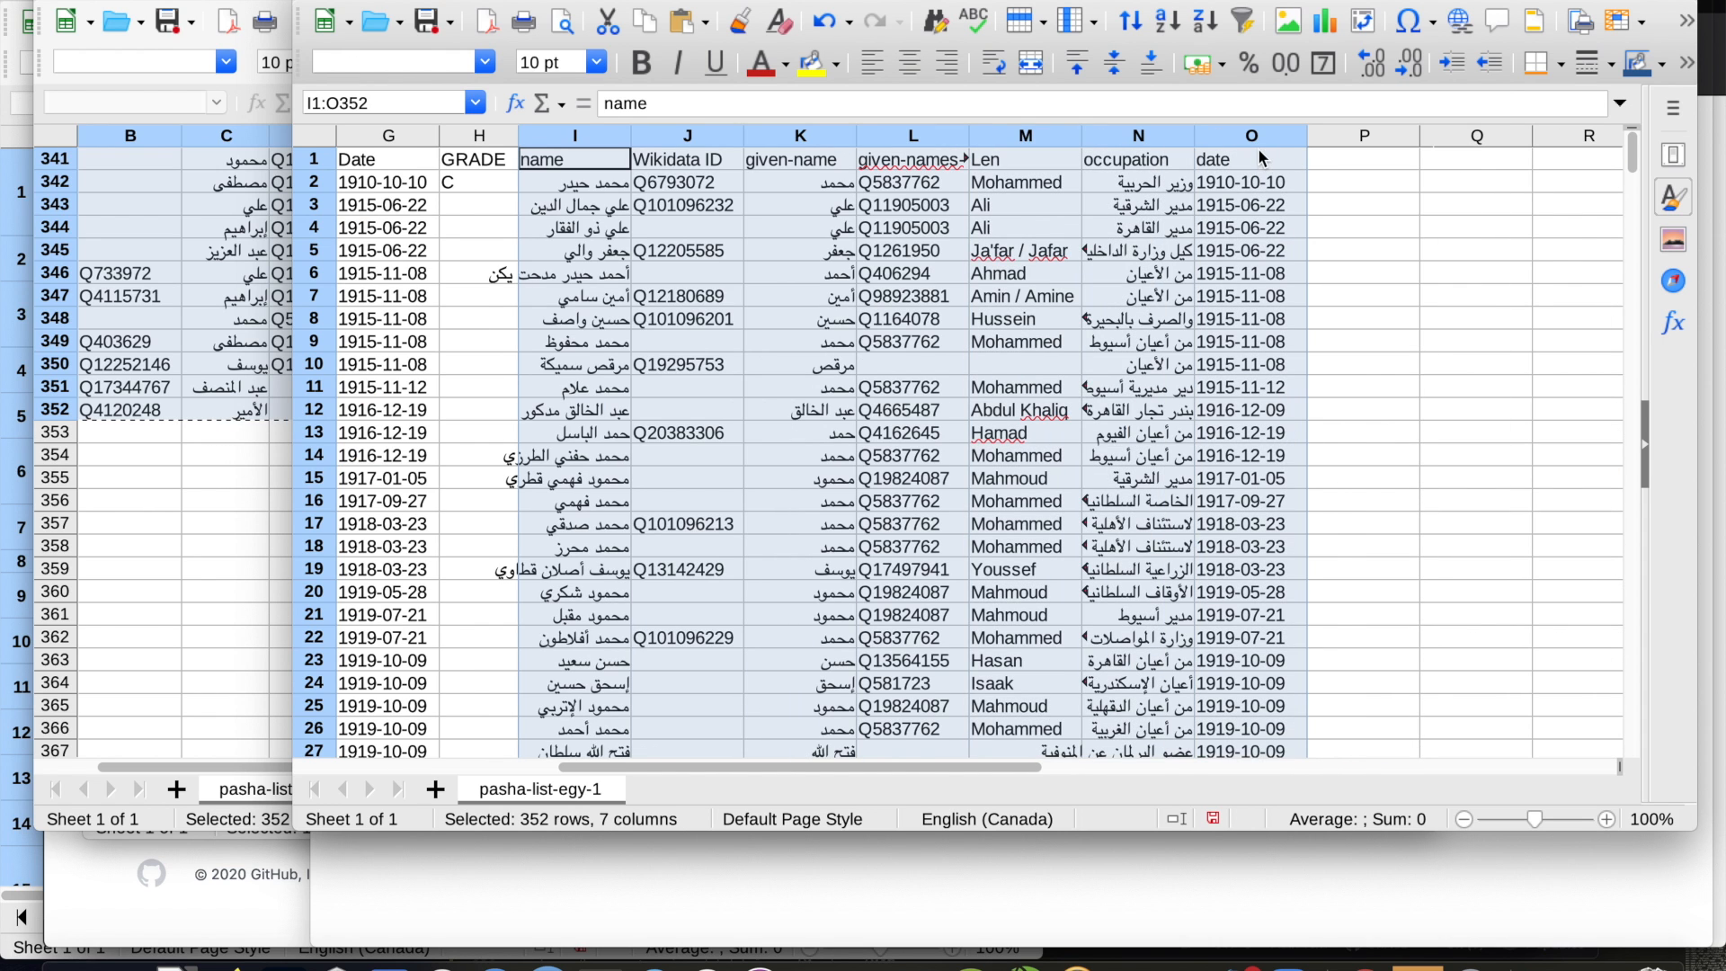
Move the pasted date column into a new column inserted before GRADE, directly beside the Date column
{"action": "left_click", "coordinate": [1239, 136]}
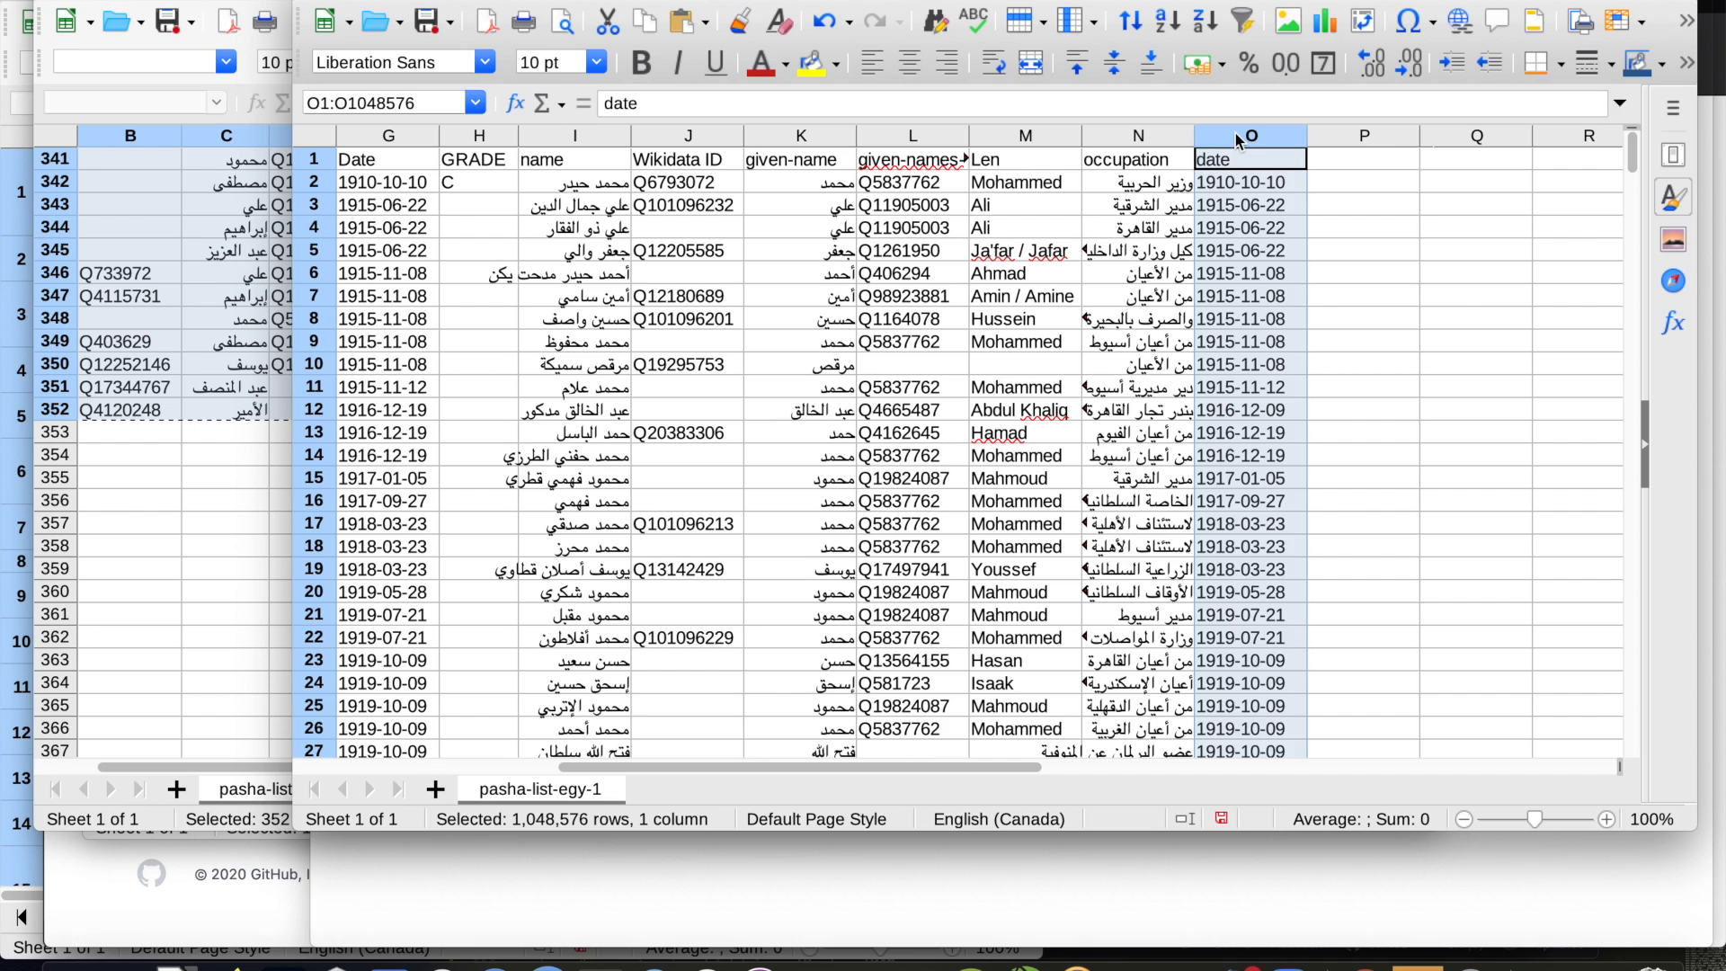
{"action": "key", "text": "super+x"}
{"action": "left_click", "coordinate": [478, 137]}
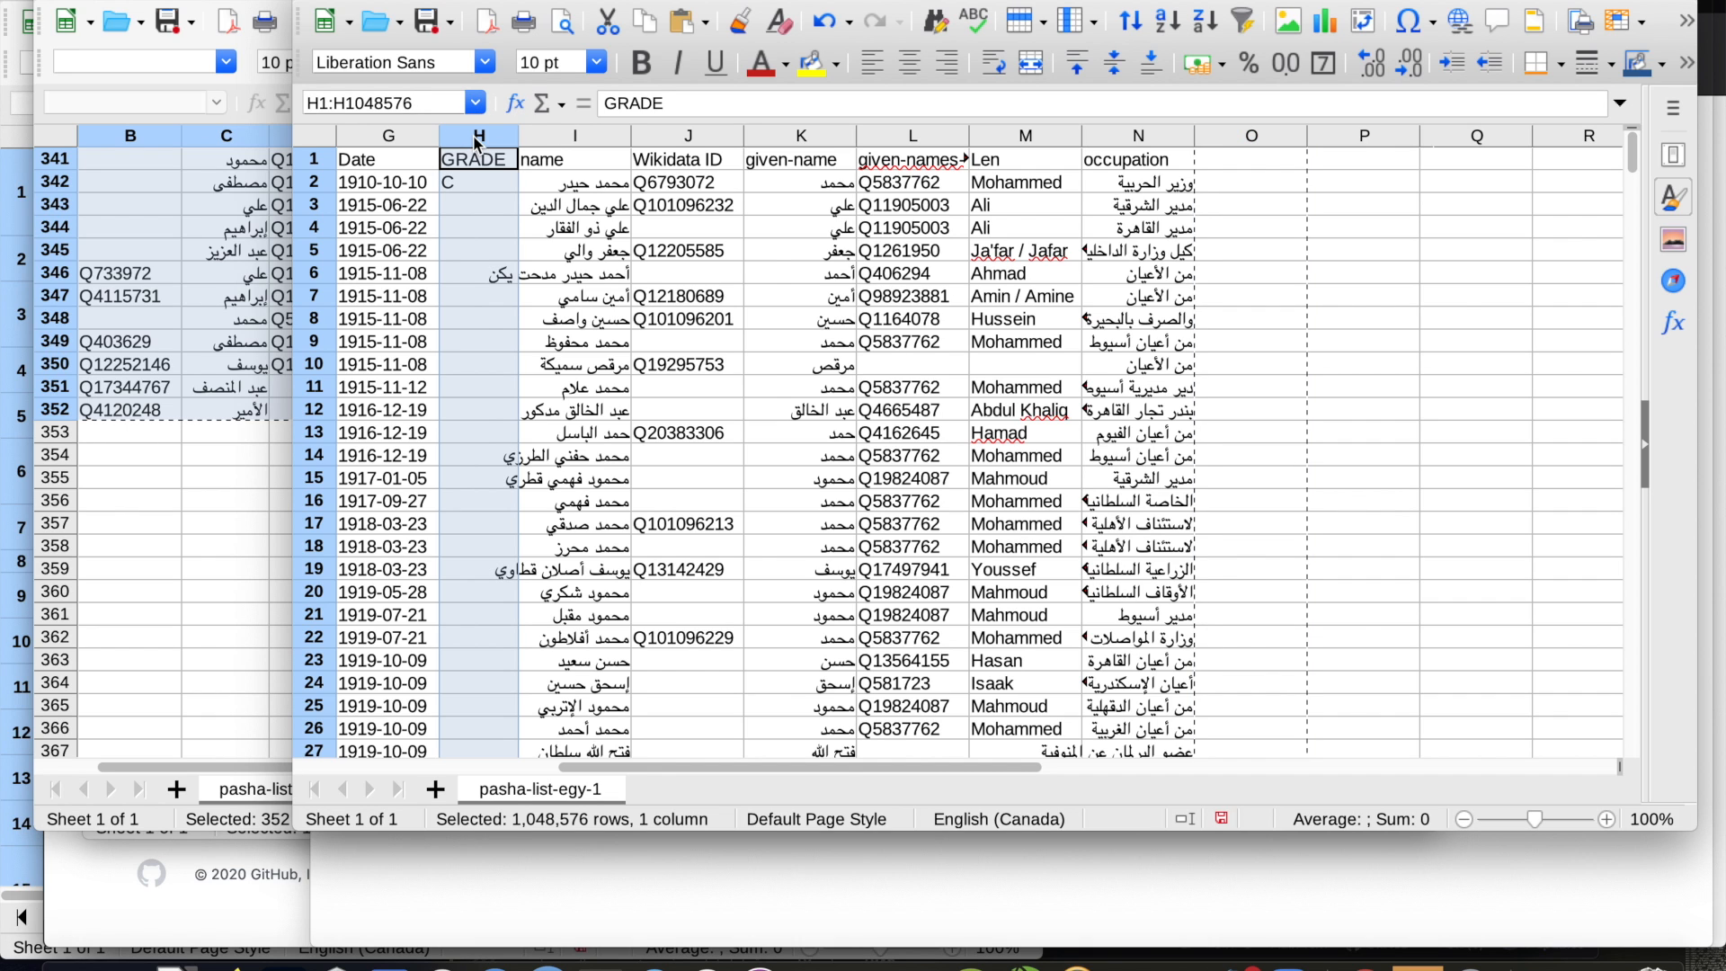
{"action": "right_click", "coordinate": [478, 142]}
{"action": "left_click", "coordinate": [506, 254]}
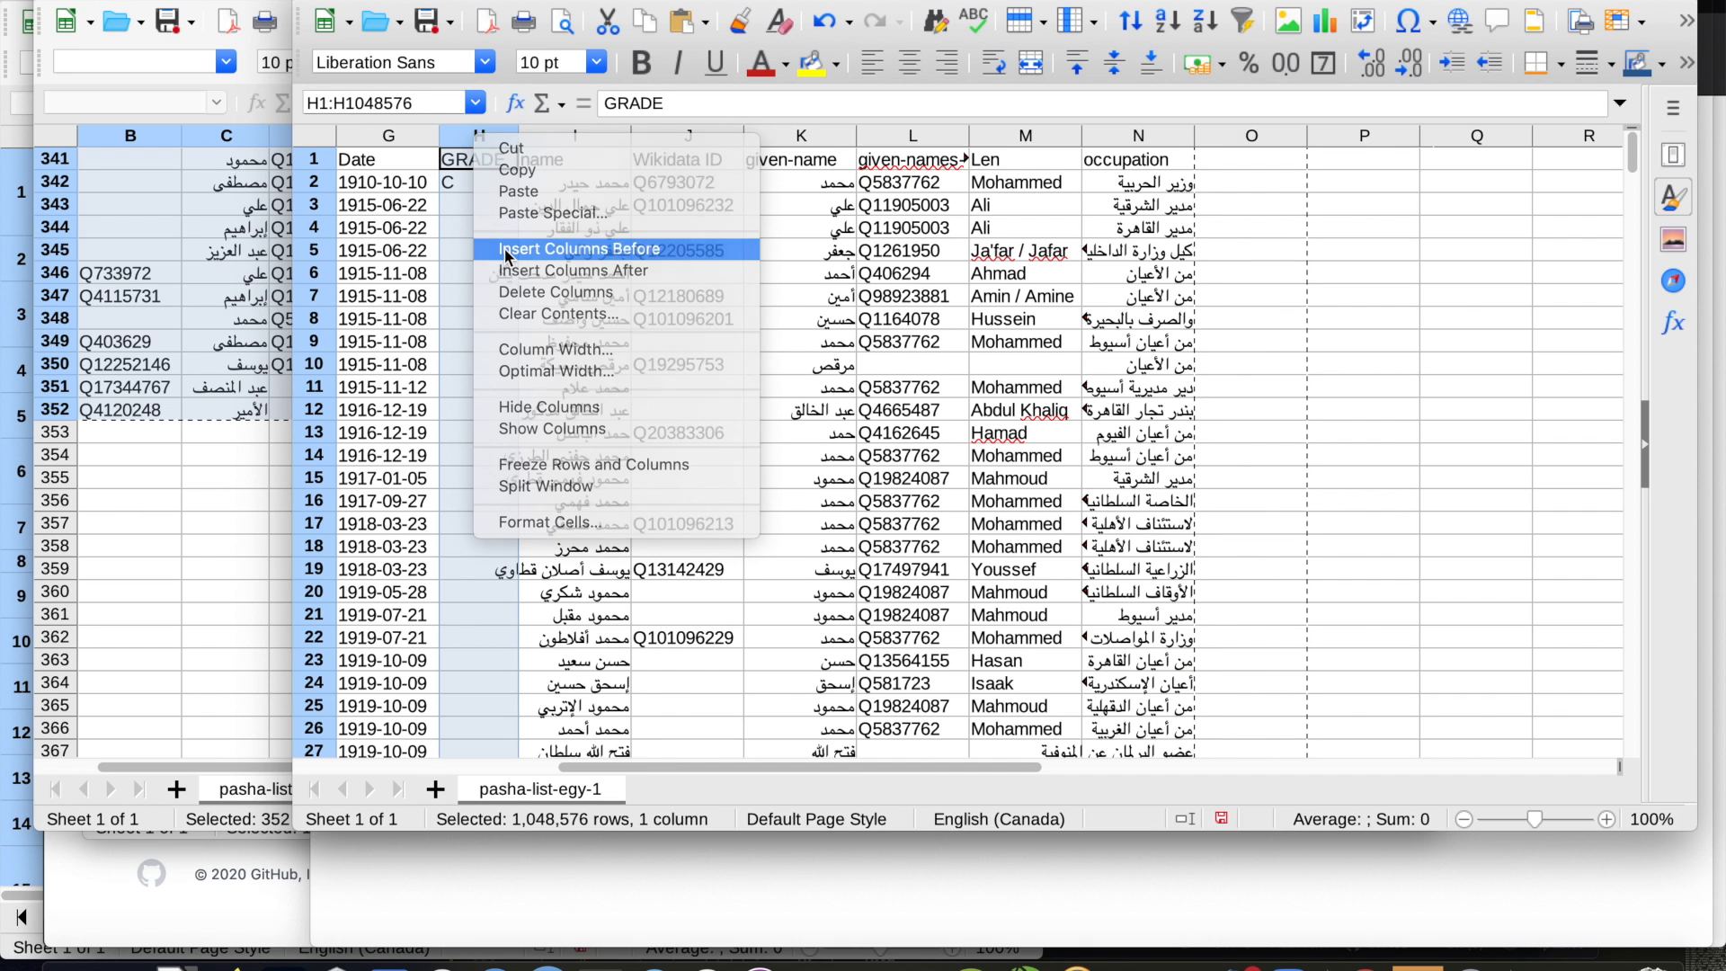
{"action": "key", "text": "super+v"}
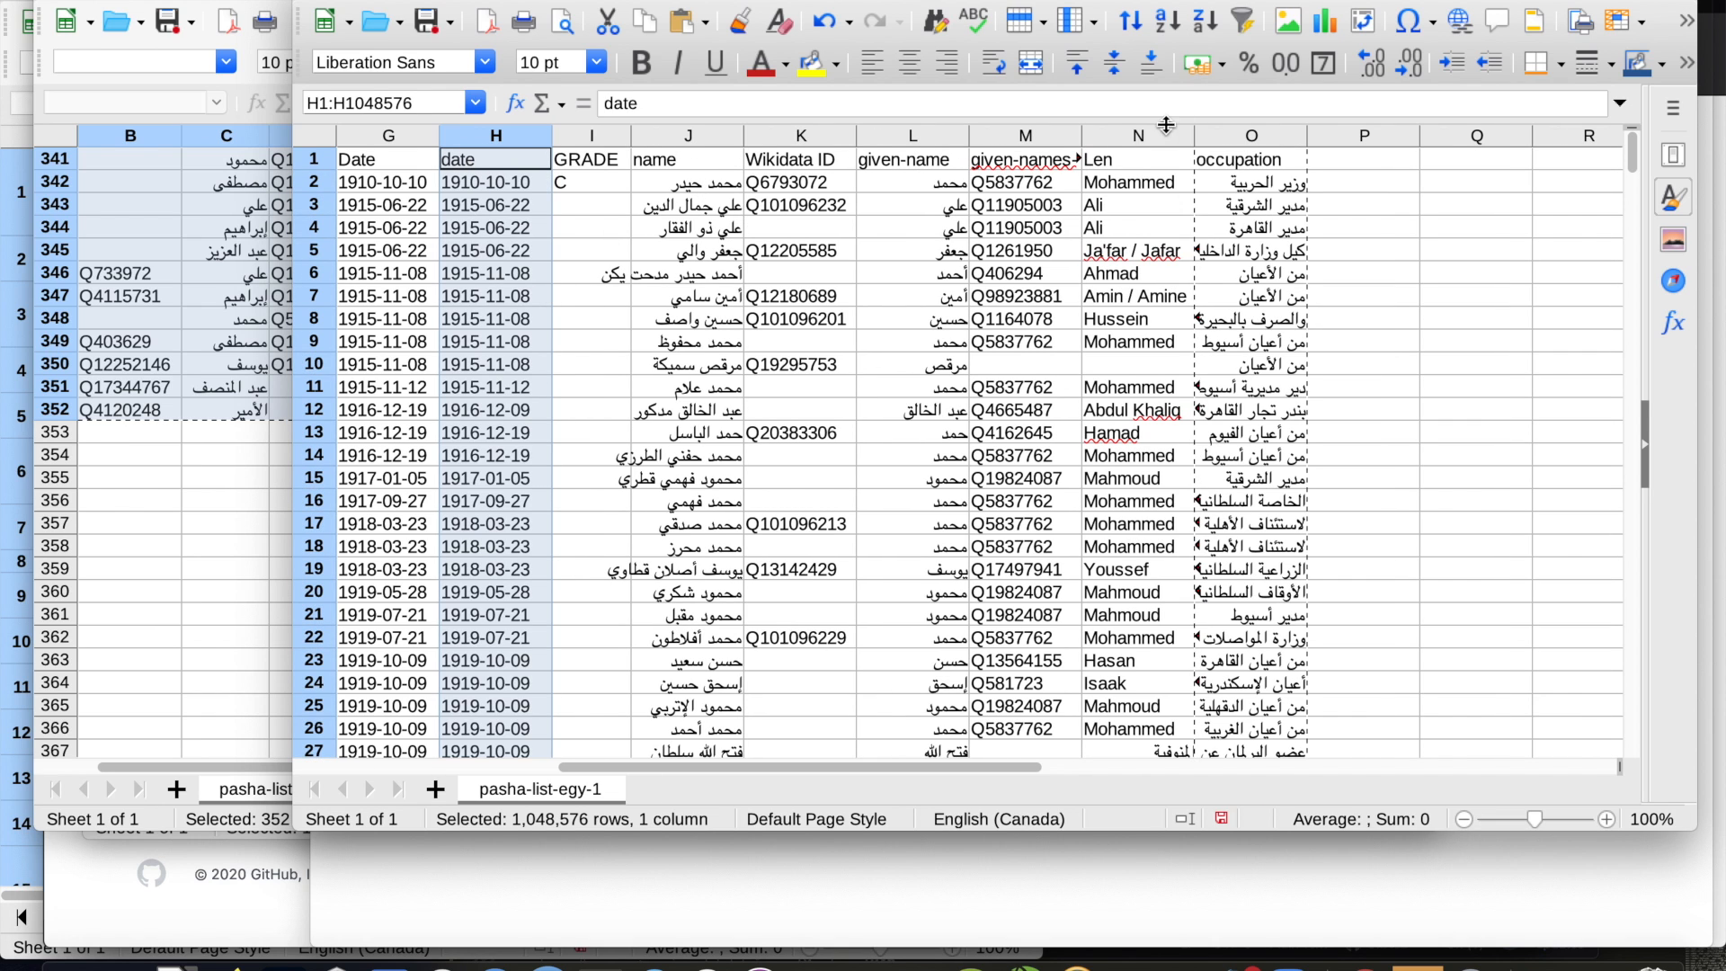
Move the Len column into a new column inserted before Date
{"action": "left_click", "coordinate": [1130, 136]}
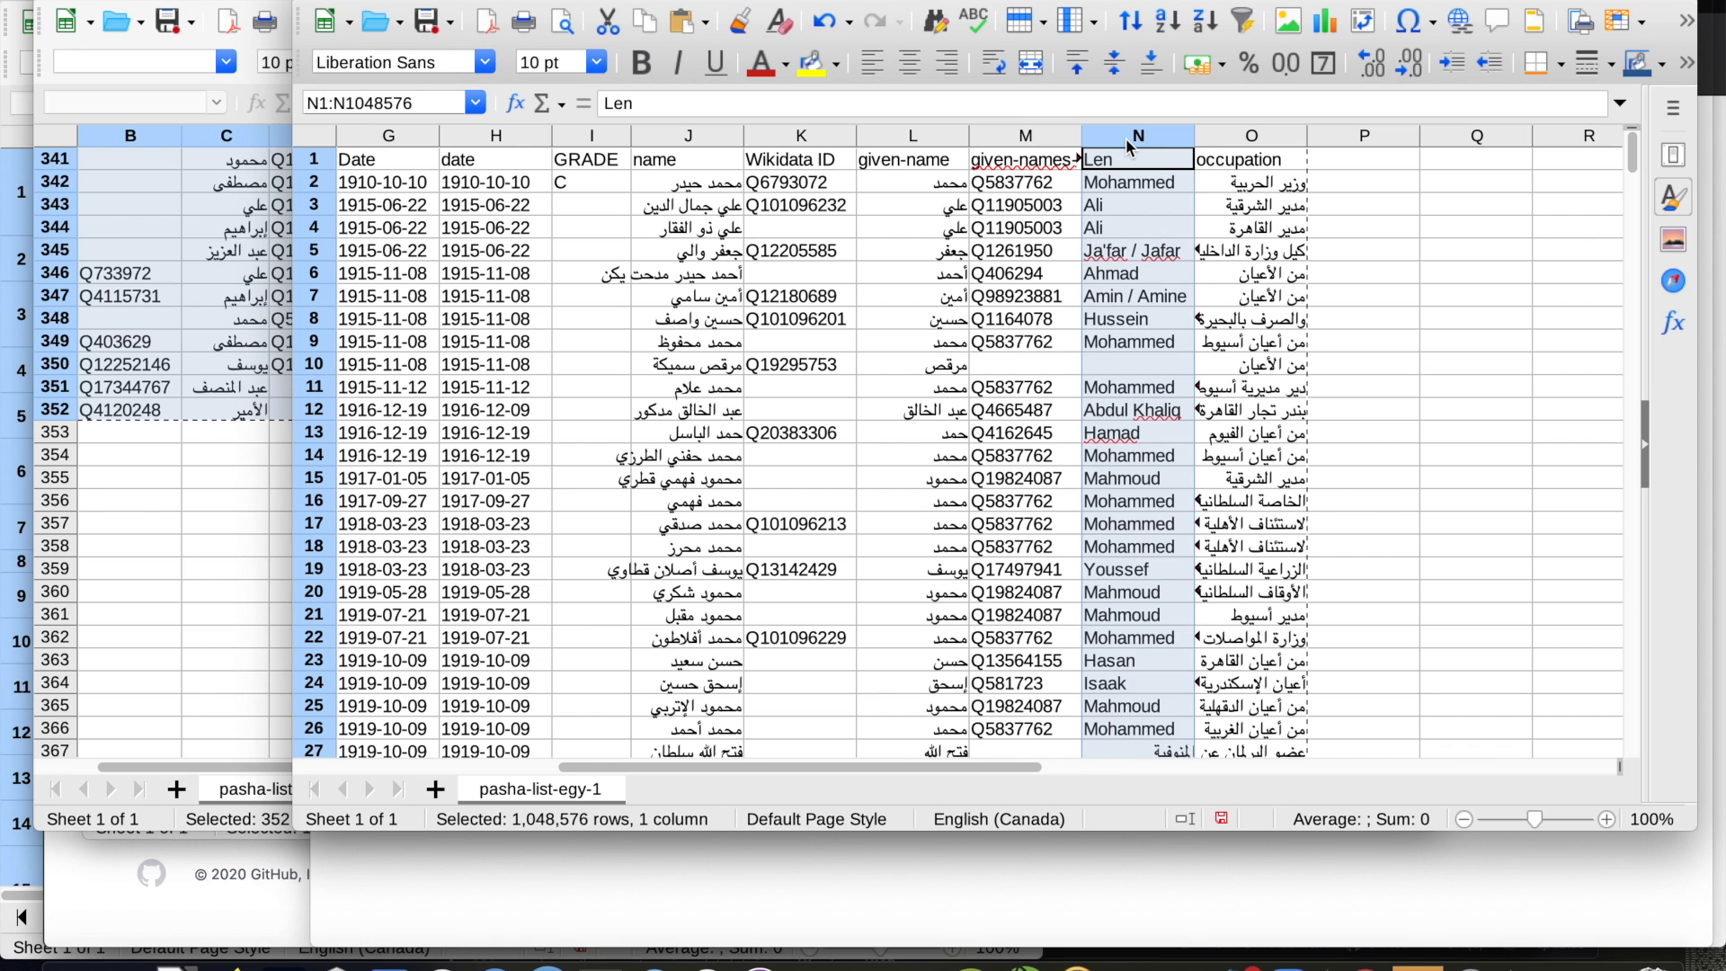
{"action": "key", "text": "Delete"}
{"action": "scroll", "coordinate": [552, 267], "scroll_direction": "left", "scroll_amount": 1}
{"action": "scroll", "coordinate": [552, 271], "scroll_direction": "left", "scroll_amount": 4}
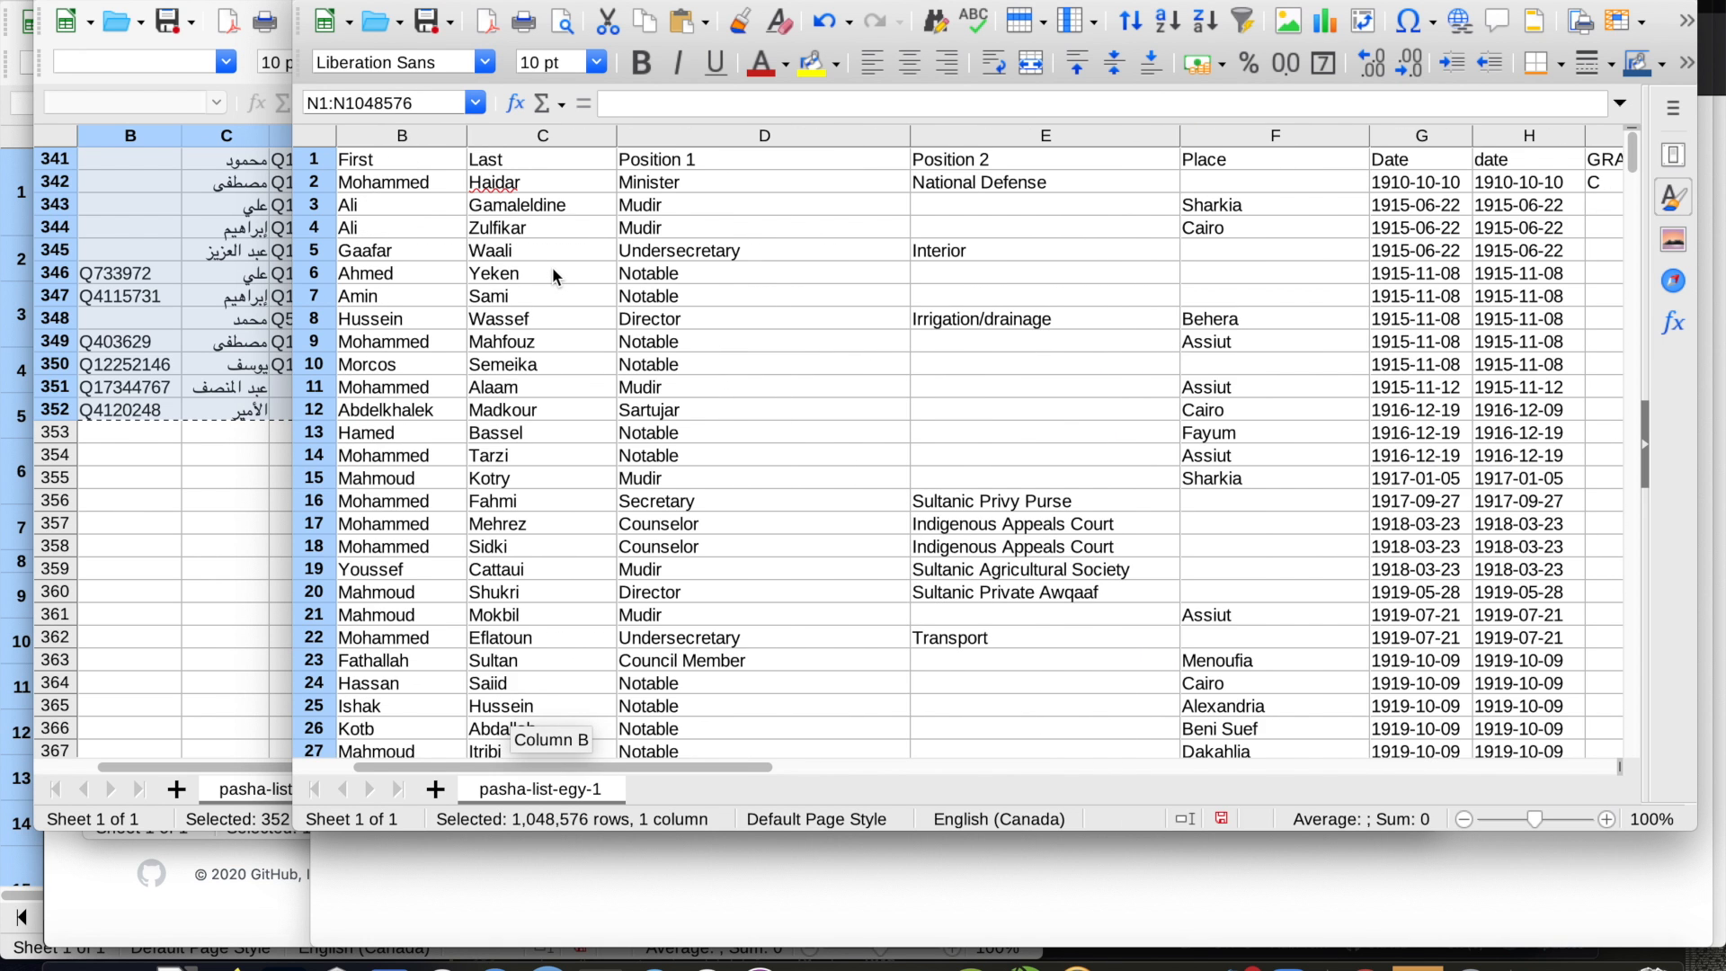
{"action": "scroll", "coordinate": [552, 267], "scroll_direction": "right", "scroll_amount": 1}
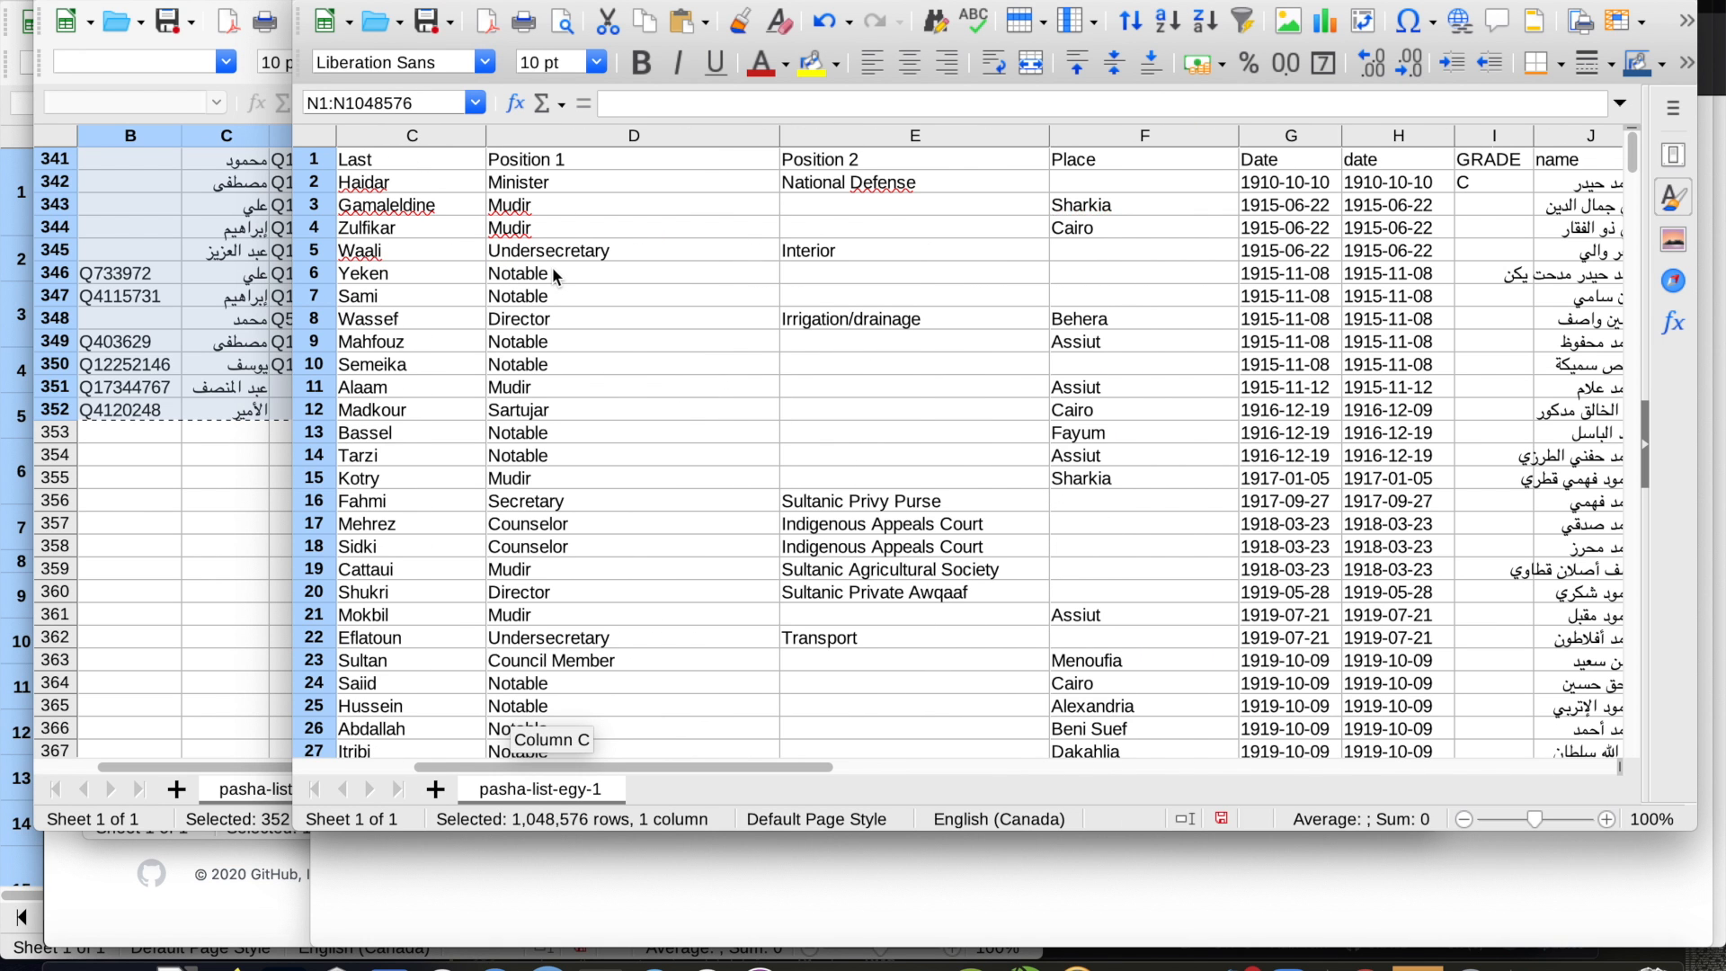
{"action": "left_click", "coordinate": [1263, 136]}
{"action": "right_click", "coordinate": [1263, 137]}
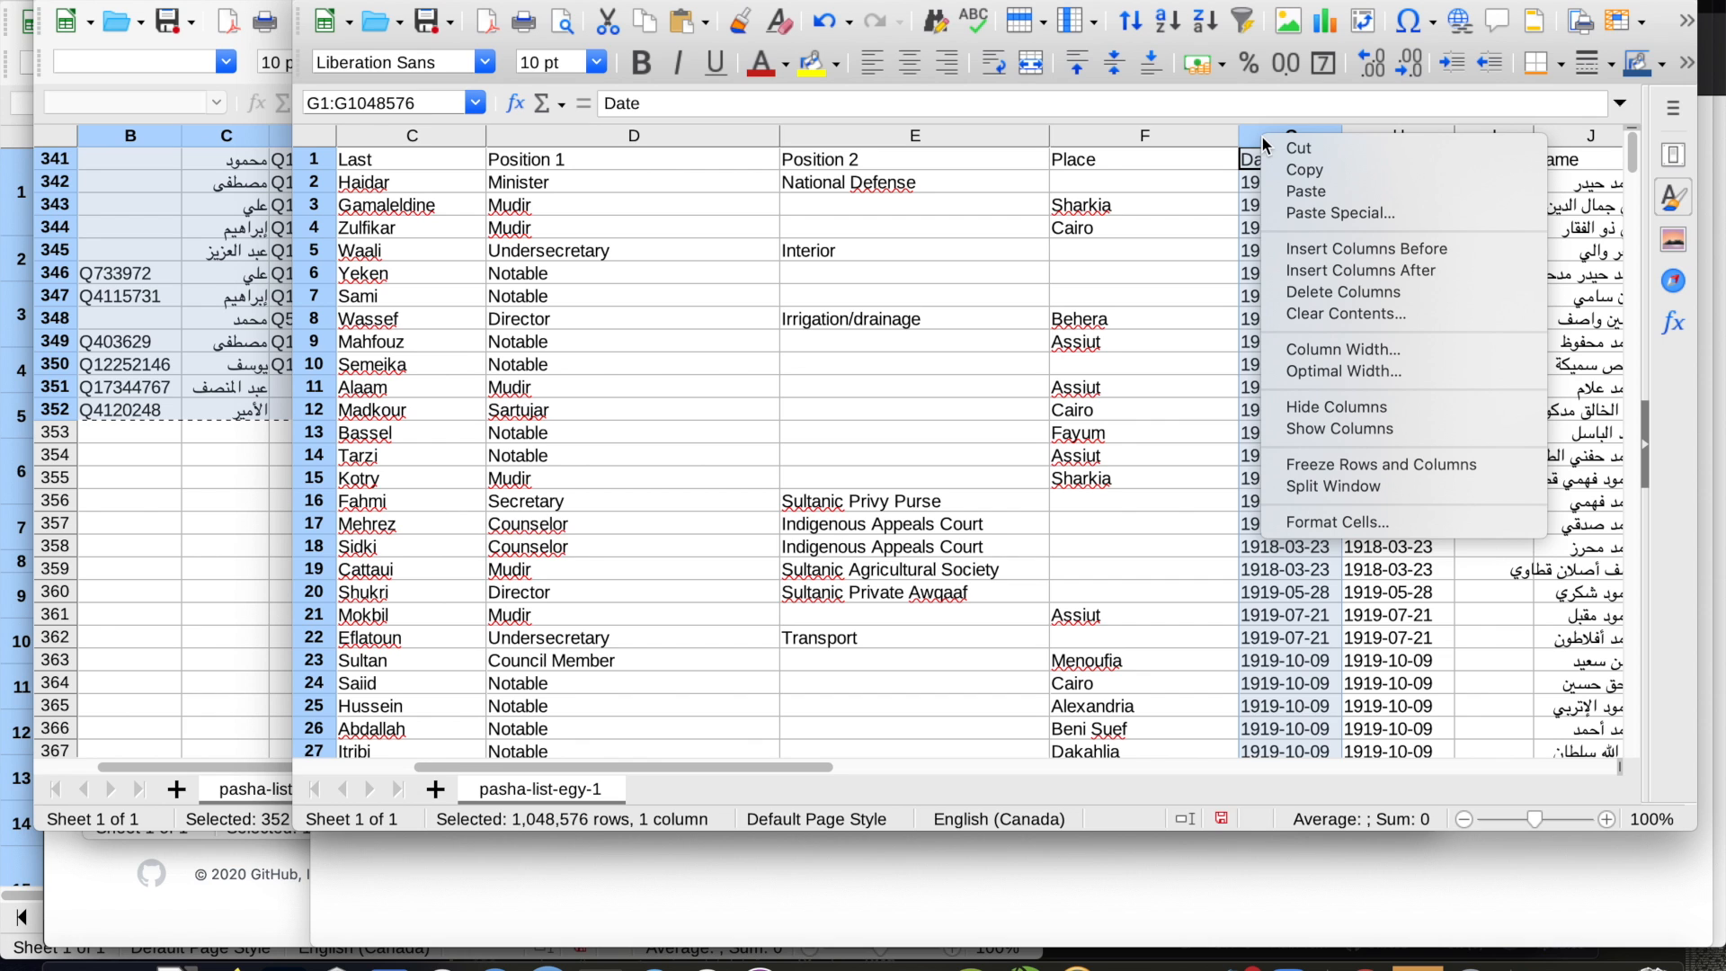
{"action": "left_click", "coordinate": [1318, 249]}
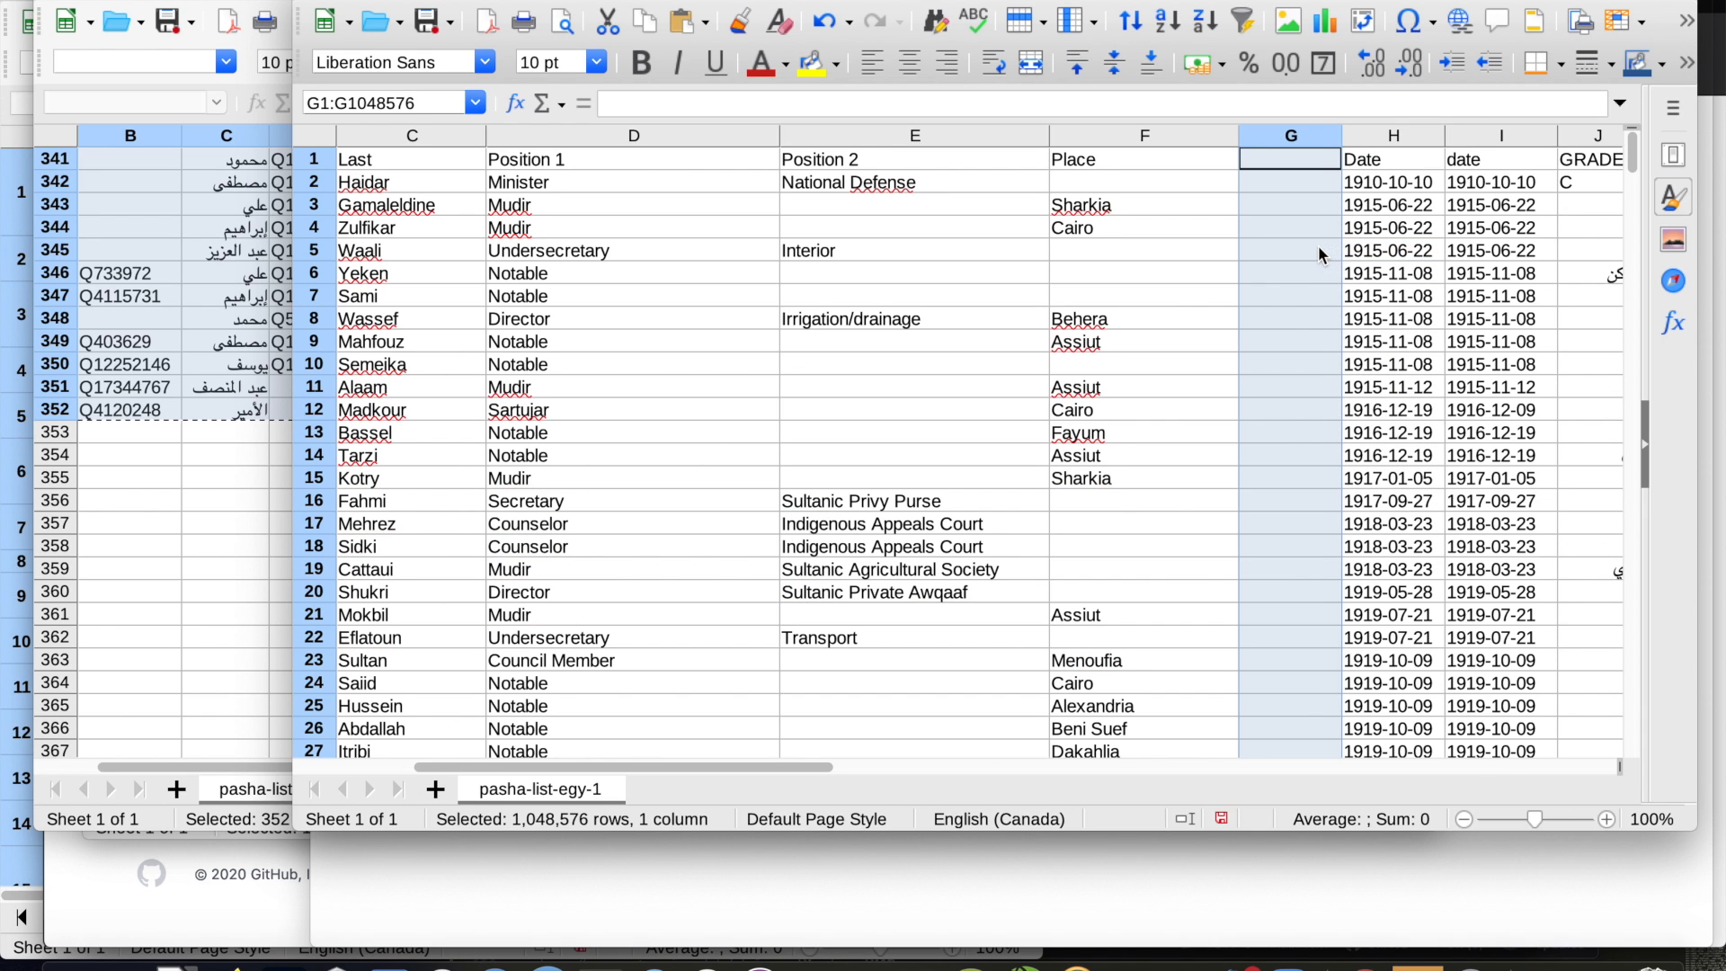
{"action": "key", "text": "ctrl+v"}
Move the First column into a new column inserted before Len, so both given-name columns sit side by side
{"action": "right_click", "coordinate": [1275, 129]}
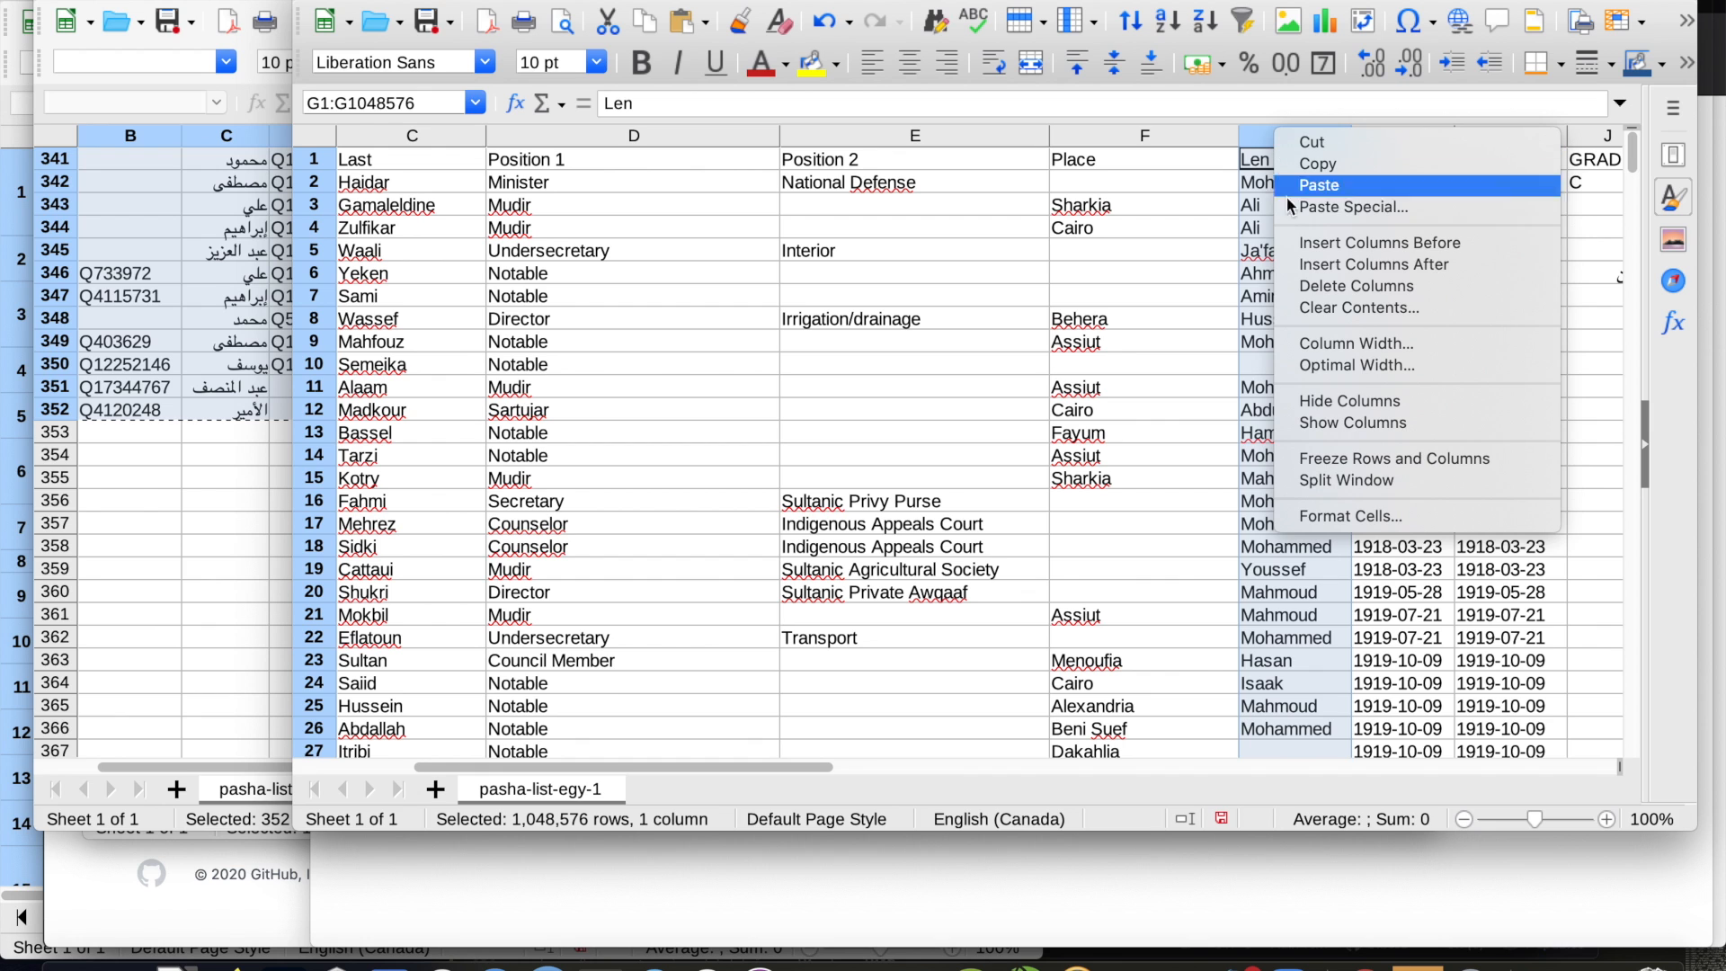
{"action": "left_click", "coordinate": [1304, 244]}
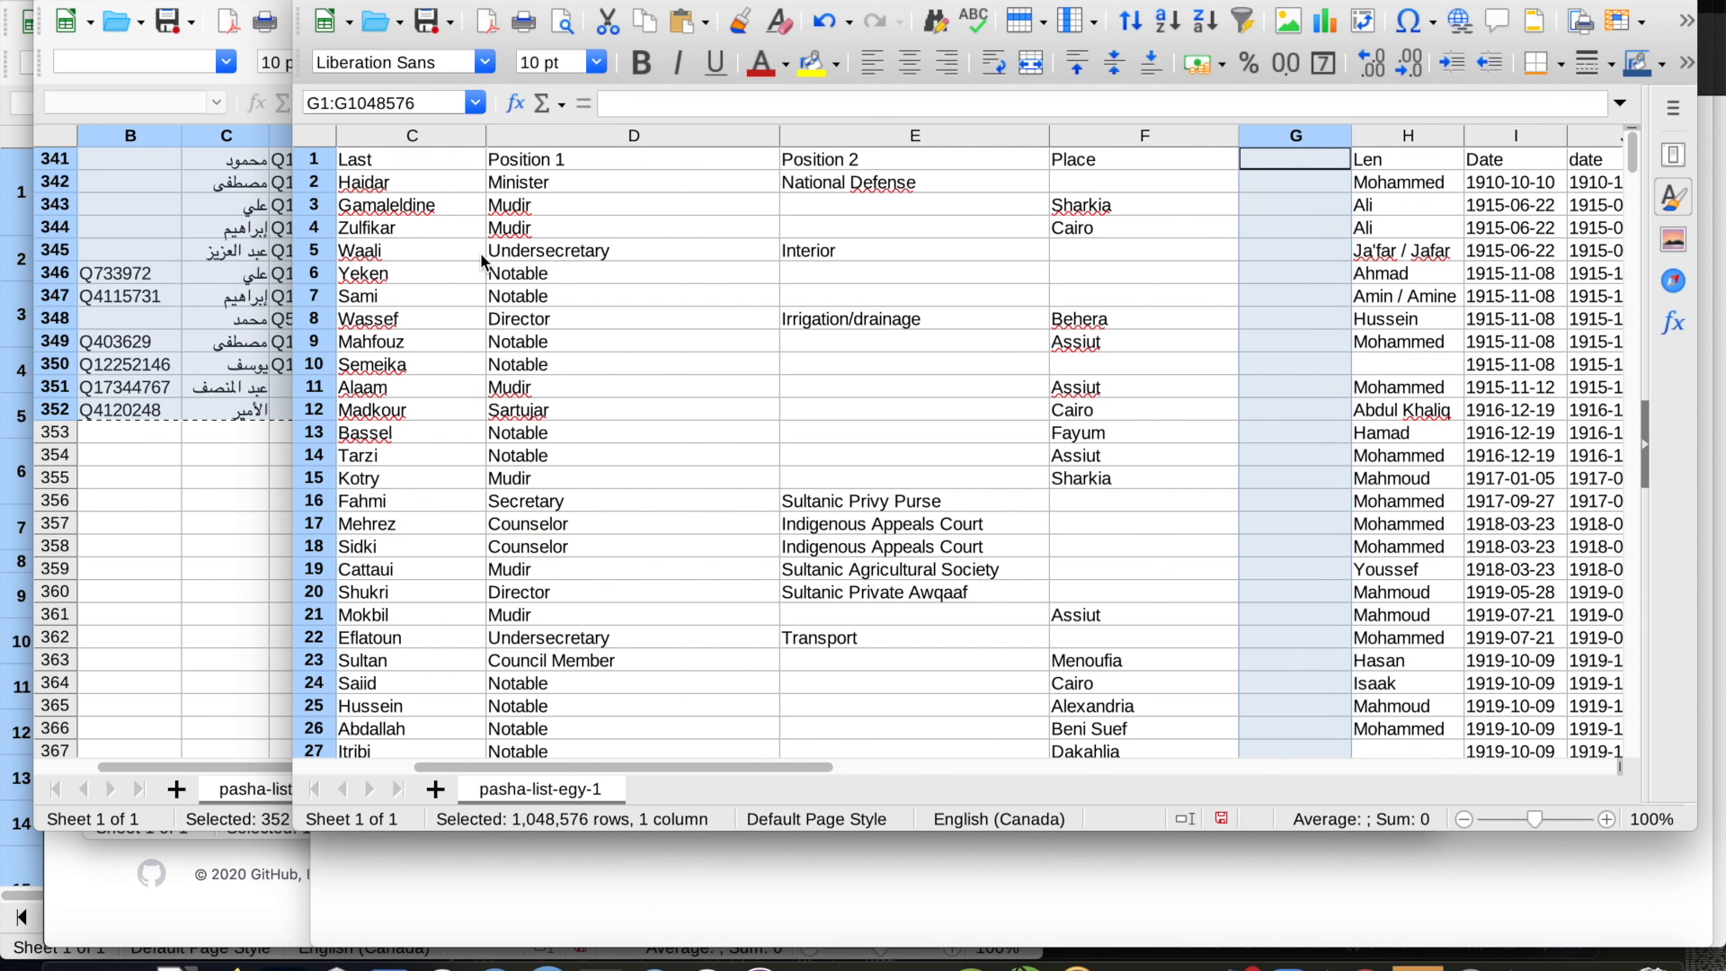
{"action": "scroll", "coordinate": [480, 251], "scroll_direction": "left", "scroll_amount": 3}
{"action": "left_click", "coordinate": [682, 138]}
{"action": "key", "text": "Delete"}
{"action": "scroll", "coordinate": [910, 267], "scroll_direction": "right", "scroll_amount": 3}
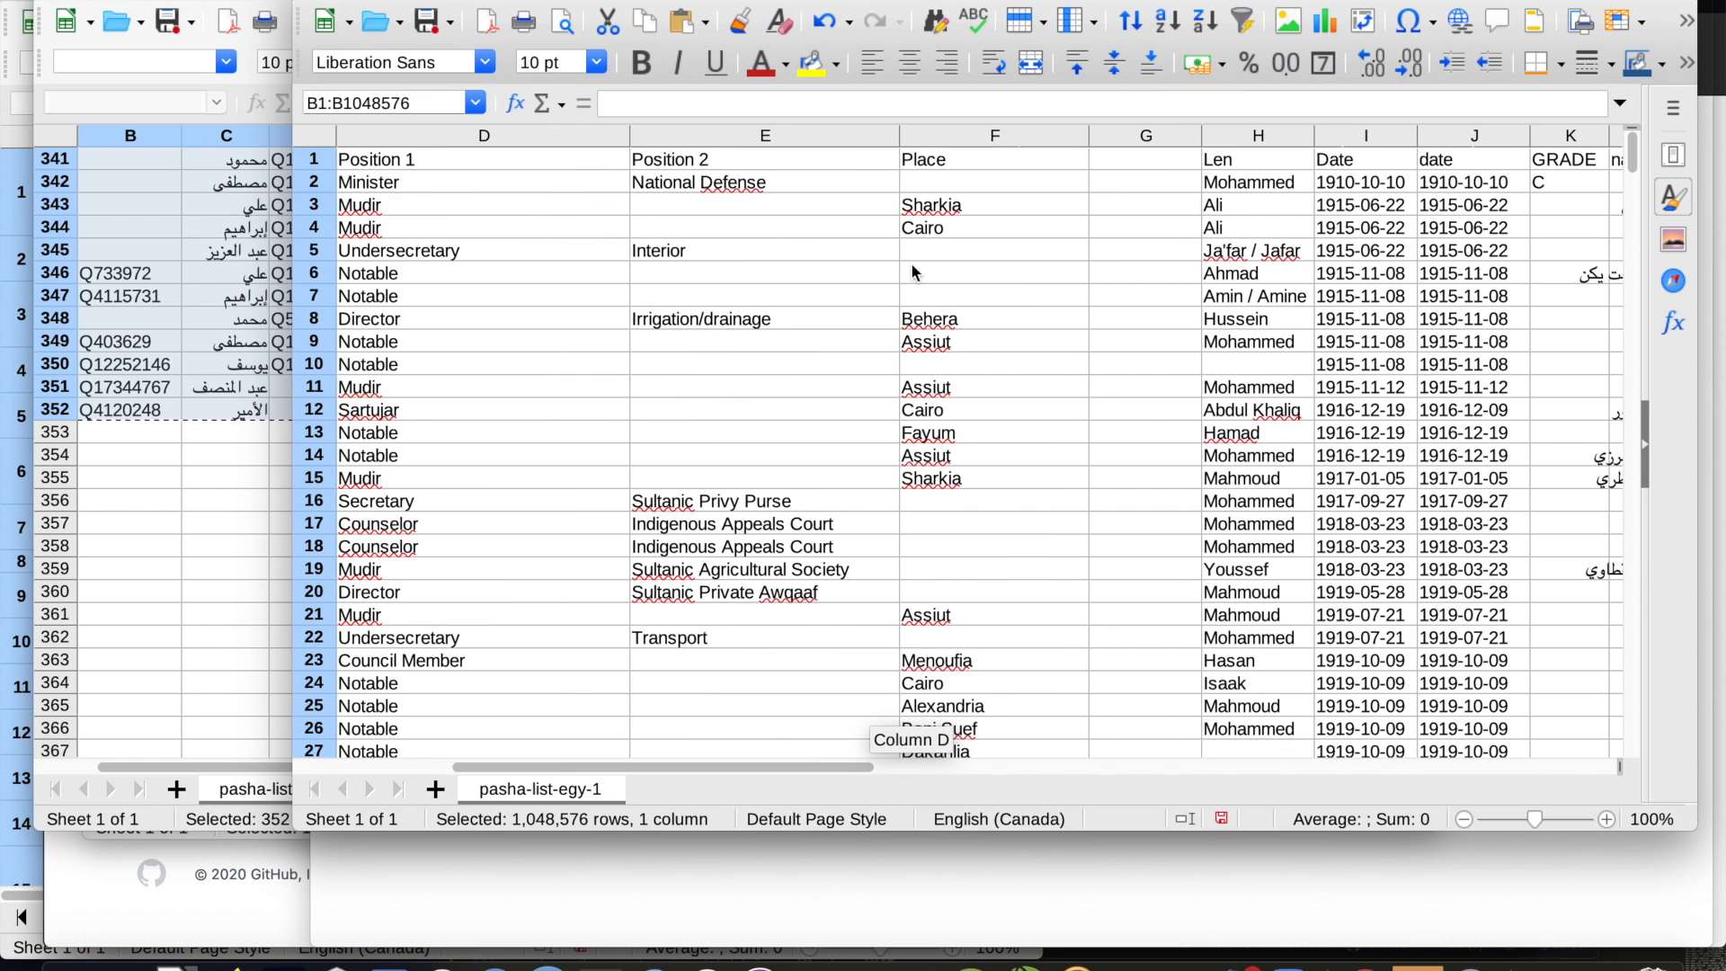
{"action": "left_click", "coordinate": [1146, 135]}
{"action": "key", "text": "ctrl+v"}
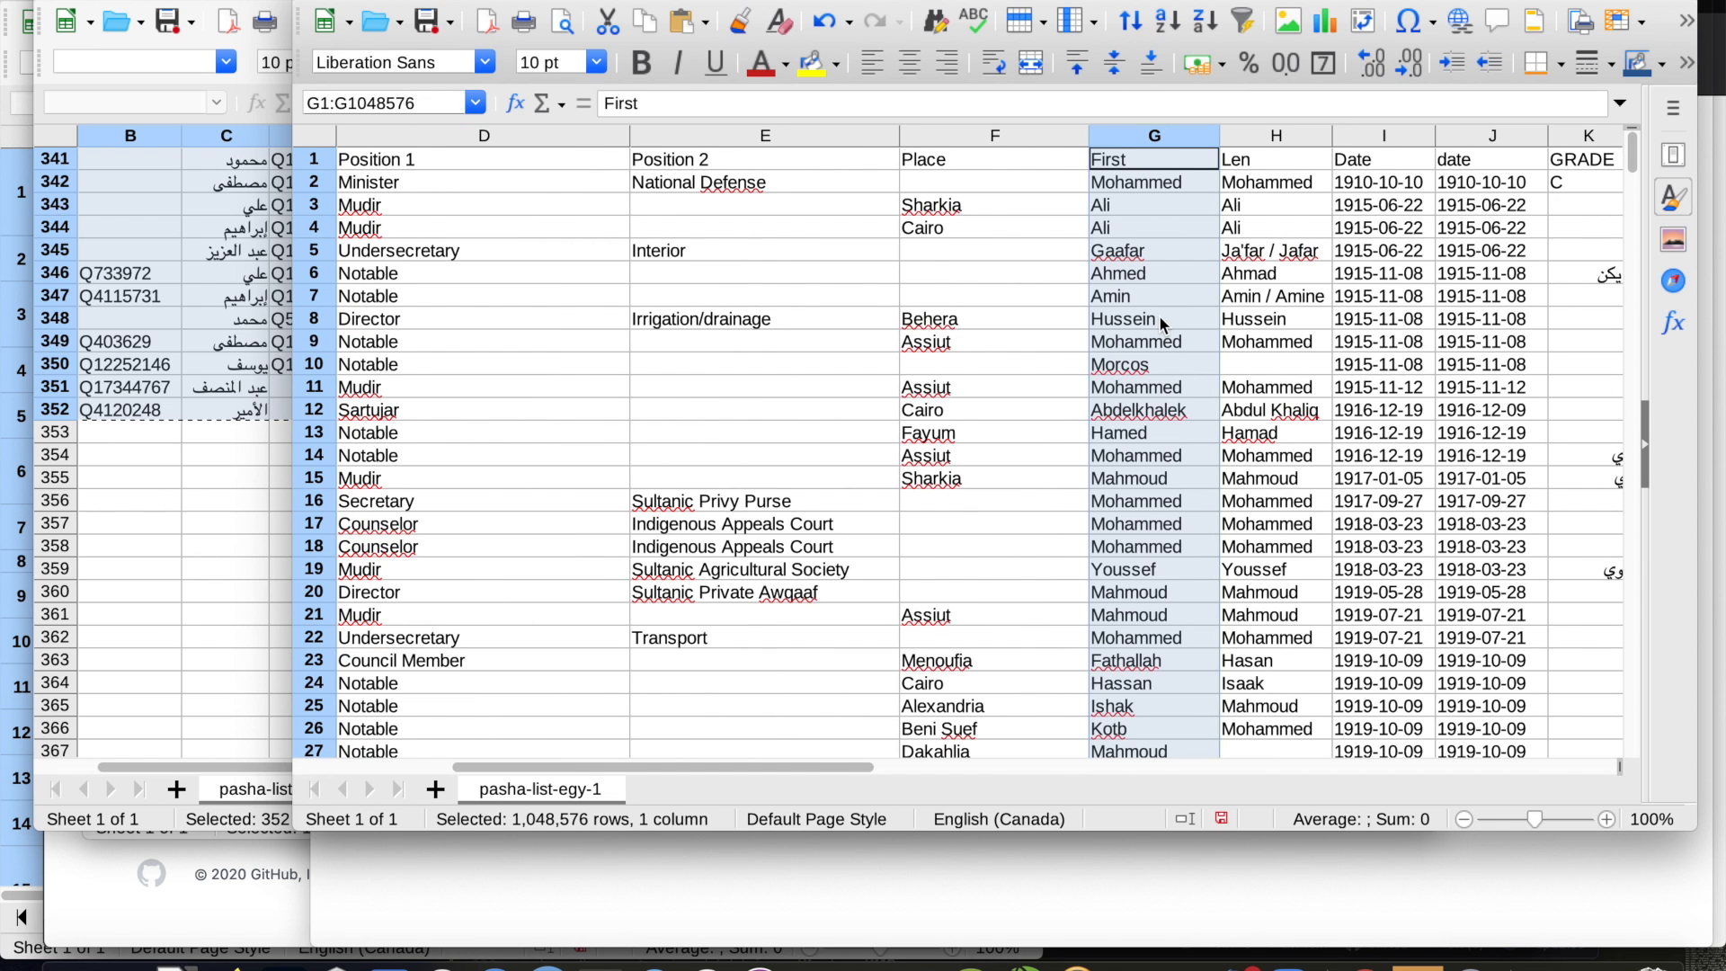
Compare the First and Len given names and the paired date columns row by row to check how well the two tables align
{"action": "scroll", "coordinate": [1160, 324], "scroll_direction": "right", "scroll_amount": 3}
{"action": "scroll", "coordinate": [1161, 324], "scroll_direction": "left", "scroll_amount": 1}
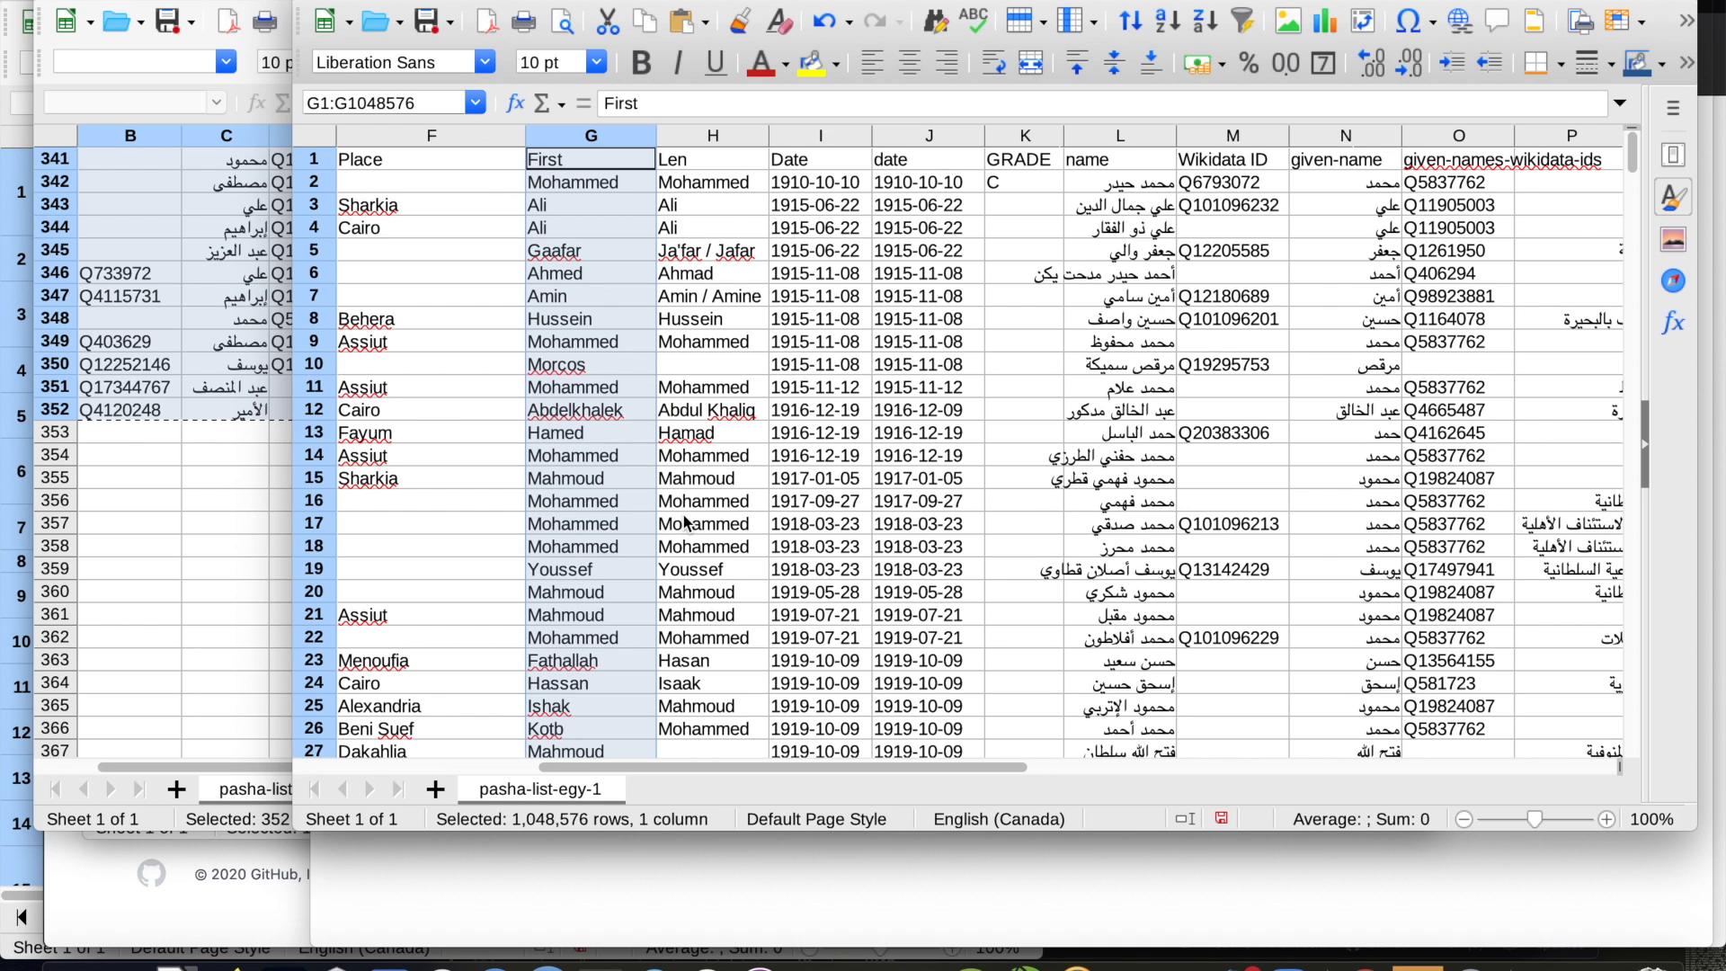
{"action": "scroll", "coordinate": [677, 553], "scroll_direction": "down", "scroll_amount": 2}
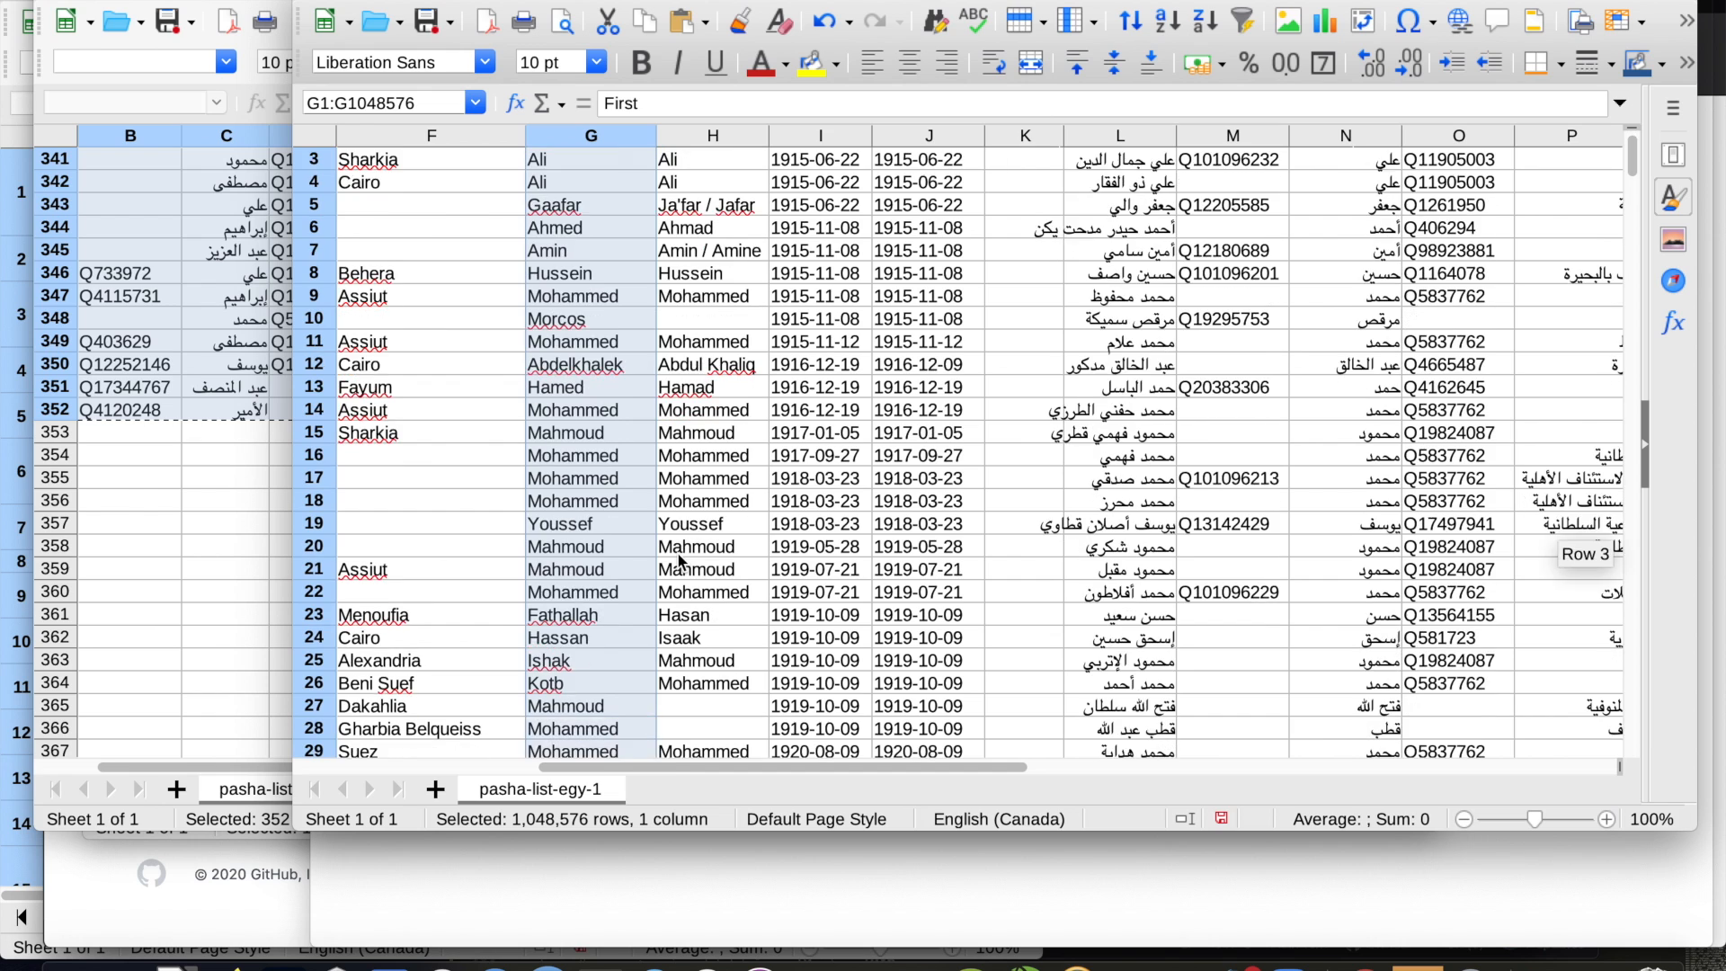
{"action": "scroll", "coordinate": [678, 554], "scroll_direction": "down", "scroll_amount": 8}
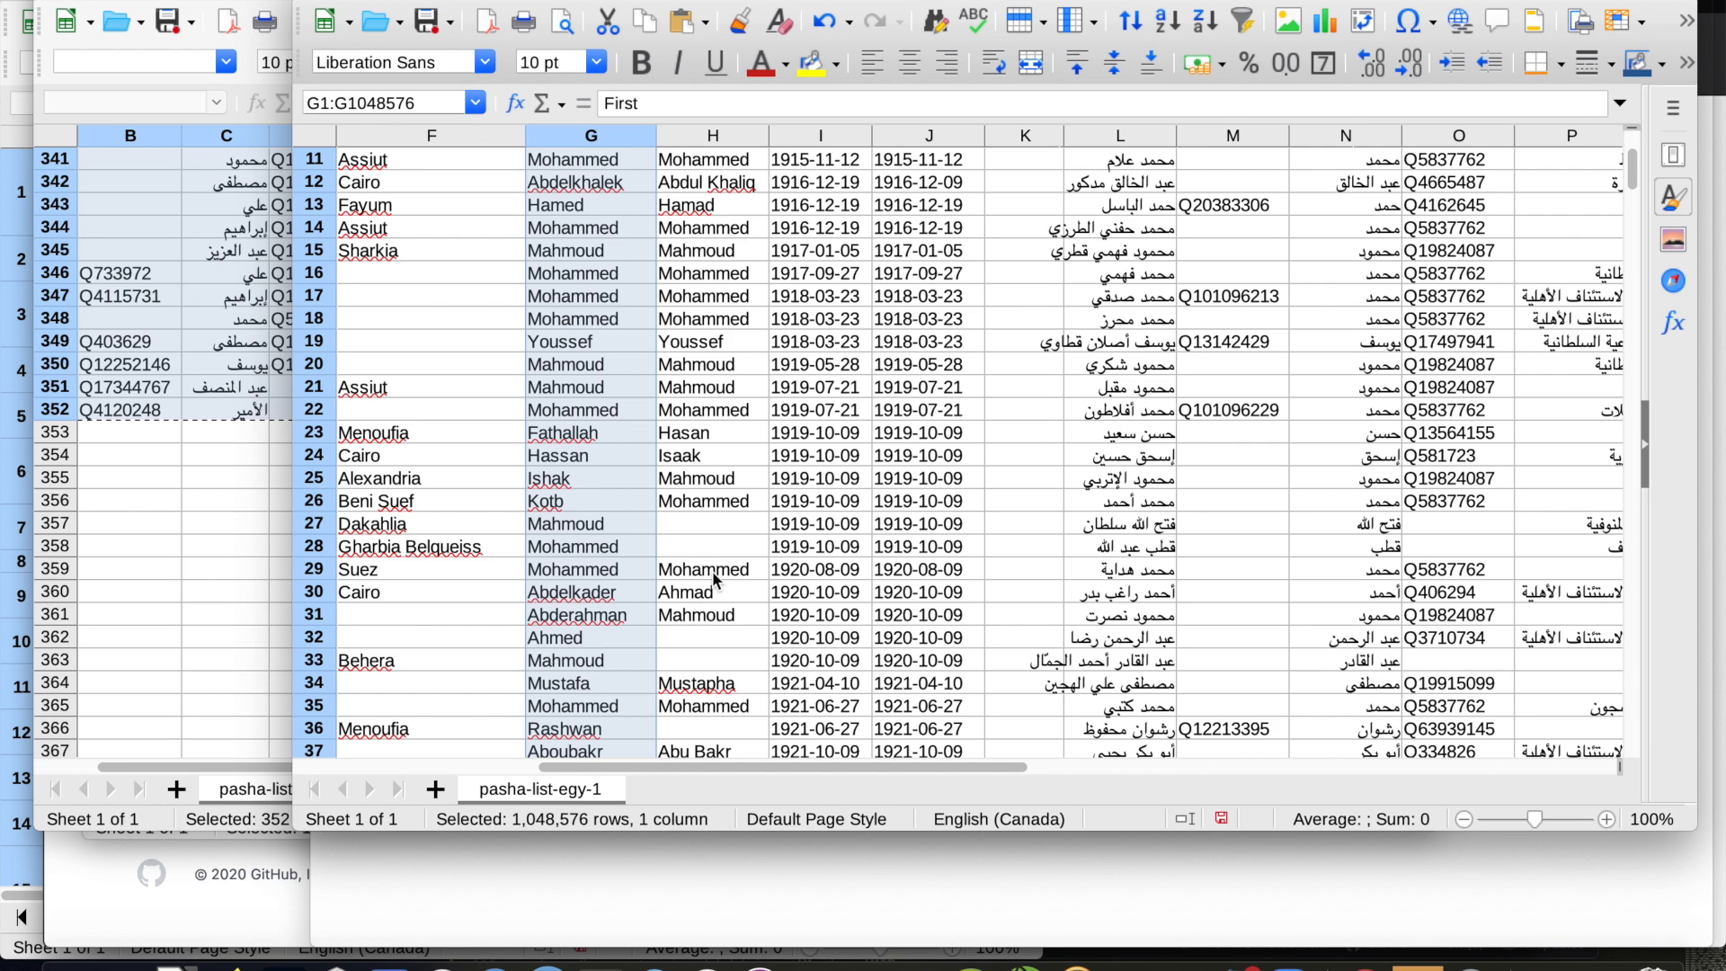
{"action": "scroll", "coordinate": [715, 580], "scroll_direction": "down", "scroll_amount": 7}
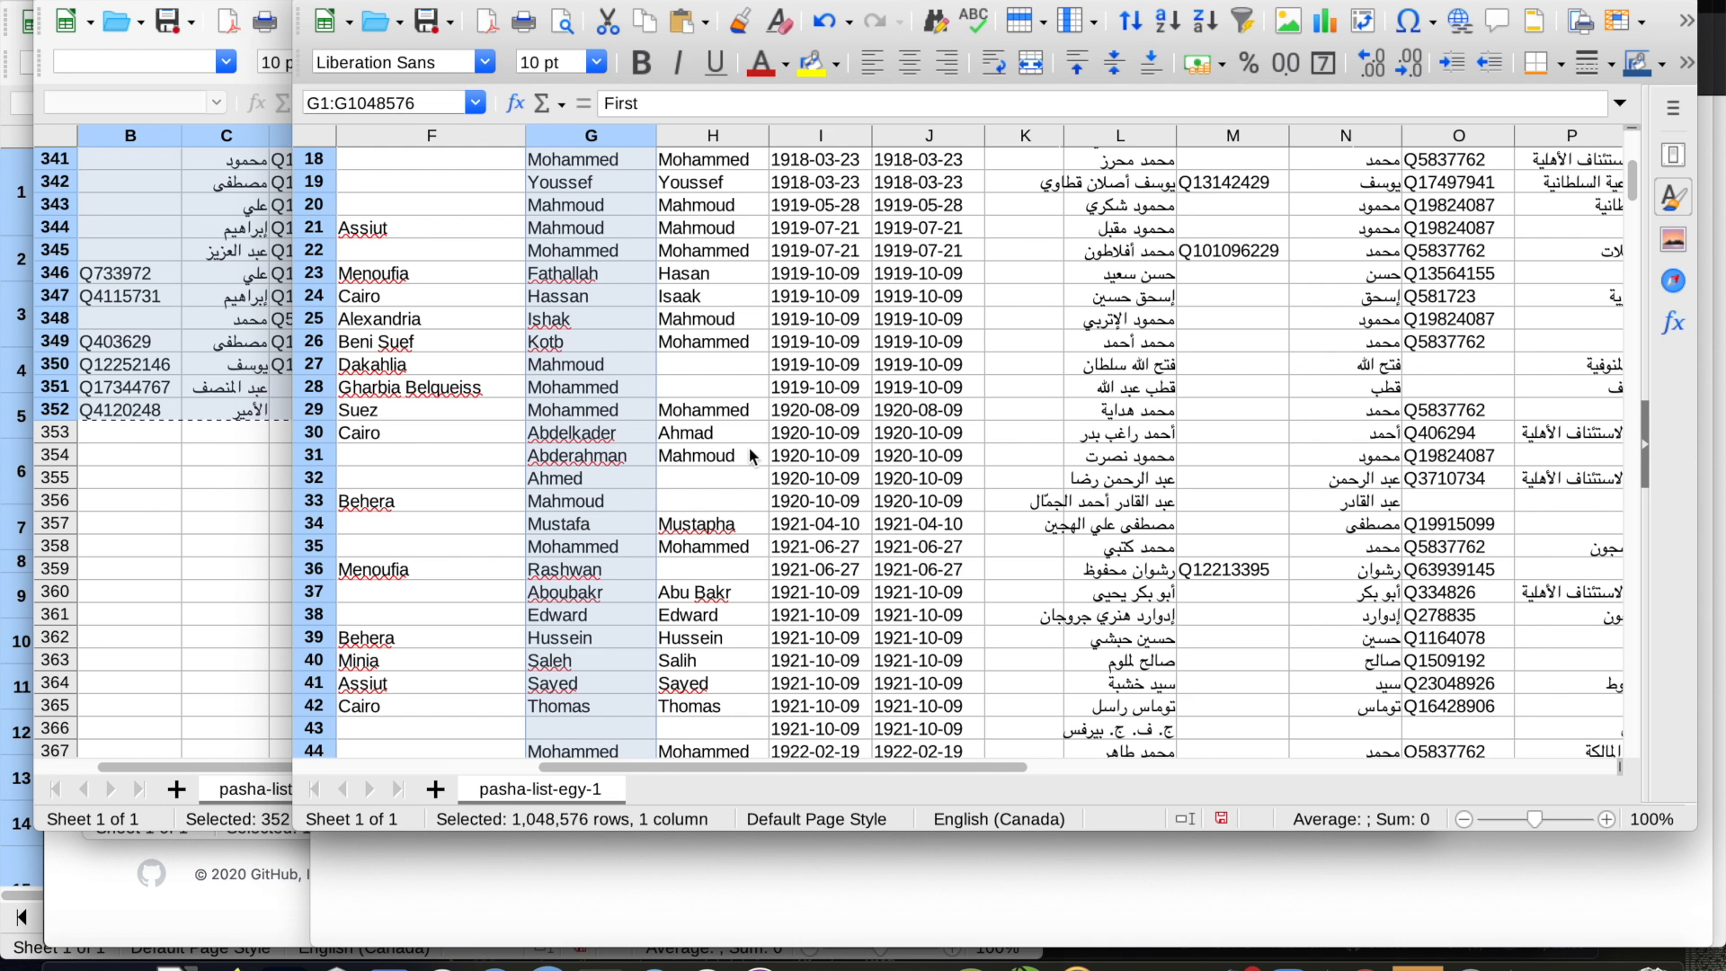
{"action": "scroll", "coordinate": [615, 633], "scroll_direction": "down", "scroll_amount": 1}
{"action": "scroll", "coordinate": [615, 634], "scroll_direction": "down", "scroll_amount": 10}
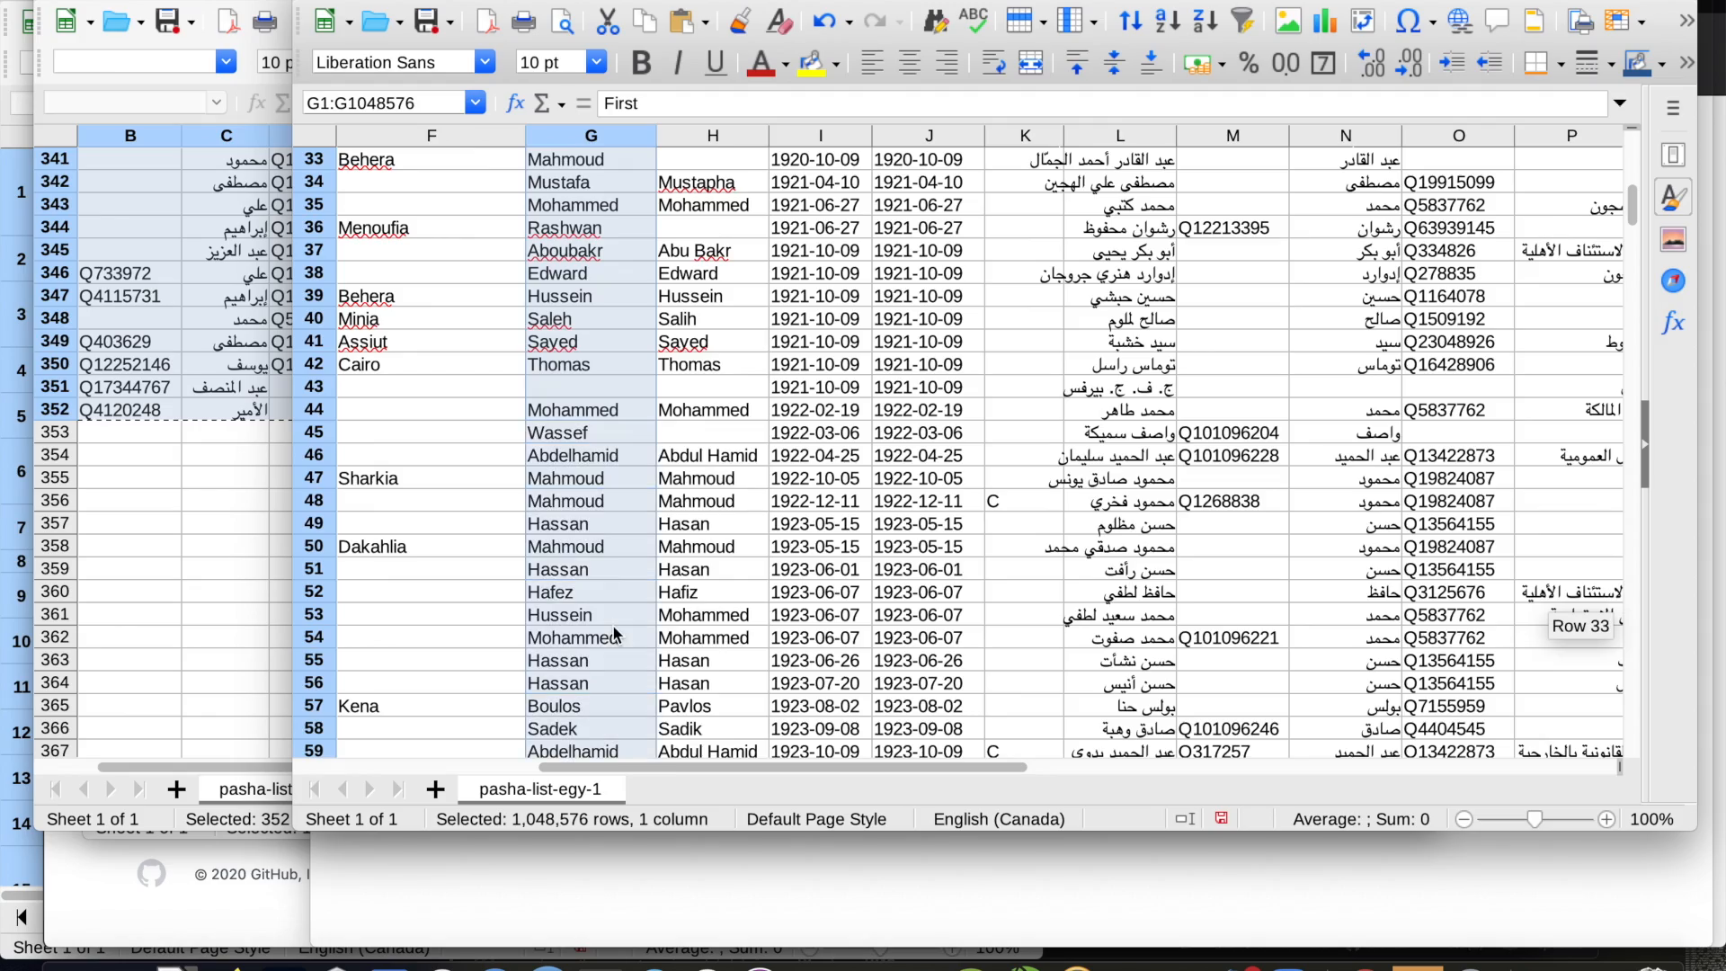
{"action": "scroll", "coordinate": [615, 633], "scroll_direction": "left", "scroll_amount": 1}
{"action": "scroll", "coordinate": [615, 634], "scroll_direction": "up", "scroll_amount": 10}
{"action": "scroll", "coordinate": [615, 633], "scroll_direction": "up", "scroll_amount": 3}
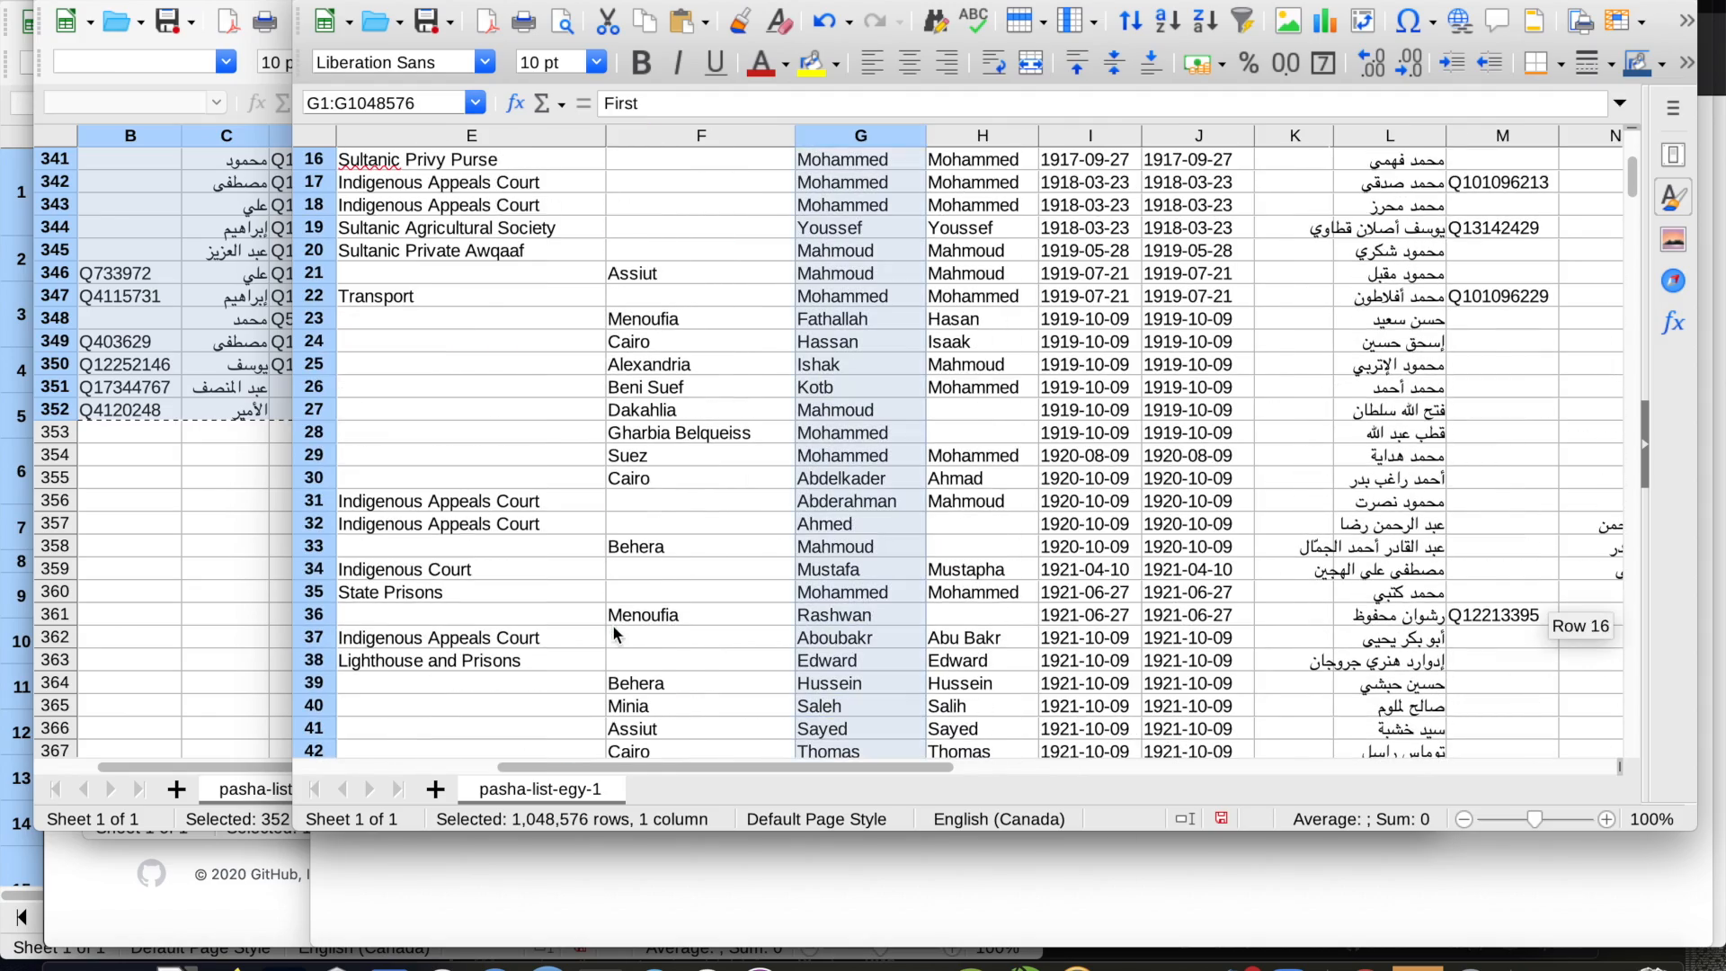
{"action": "scroll", "coordinate": [615, 633], "scroll_direction": "right", "scroll_amount": 1}
{"action": "scroll", "coordinate": [958, 567], "scroll_direction": "left", "scroll_amount": 1}
{"action": "scroll", "coordinate": [959, 567], "scroll_direction": "right", "scroll_amount": 1}
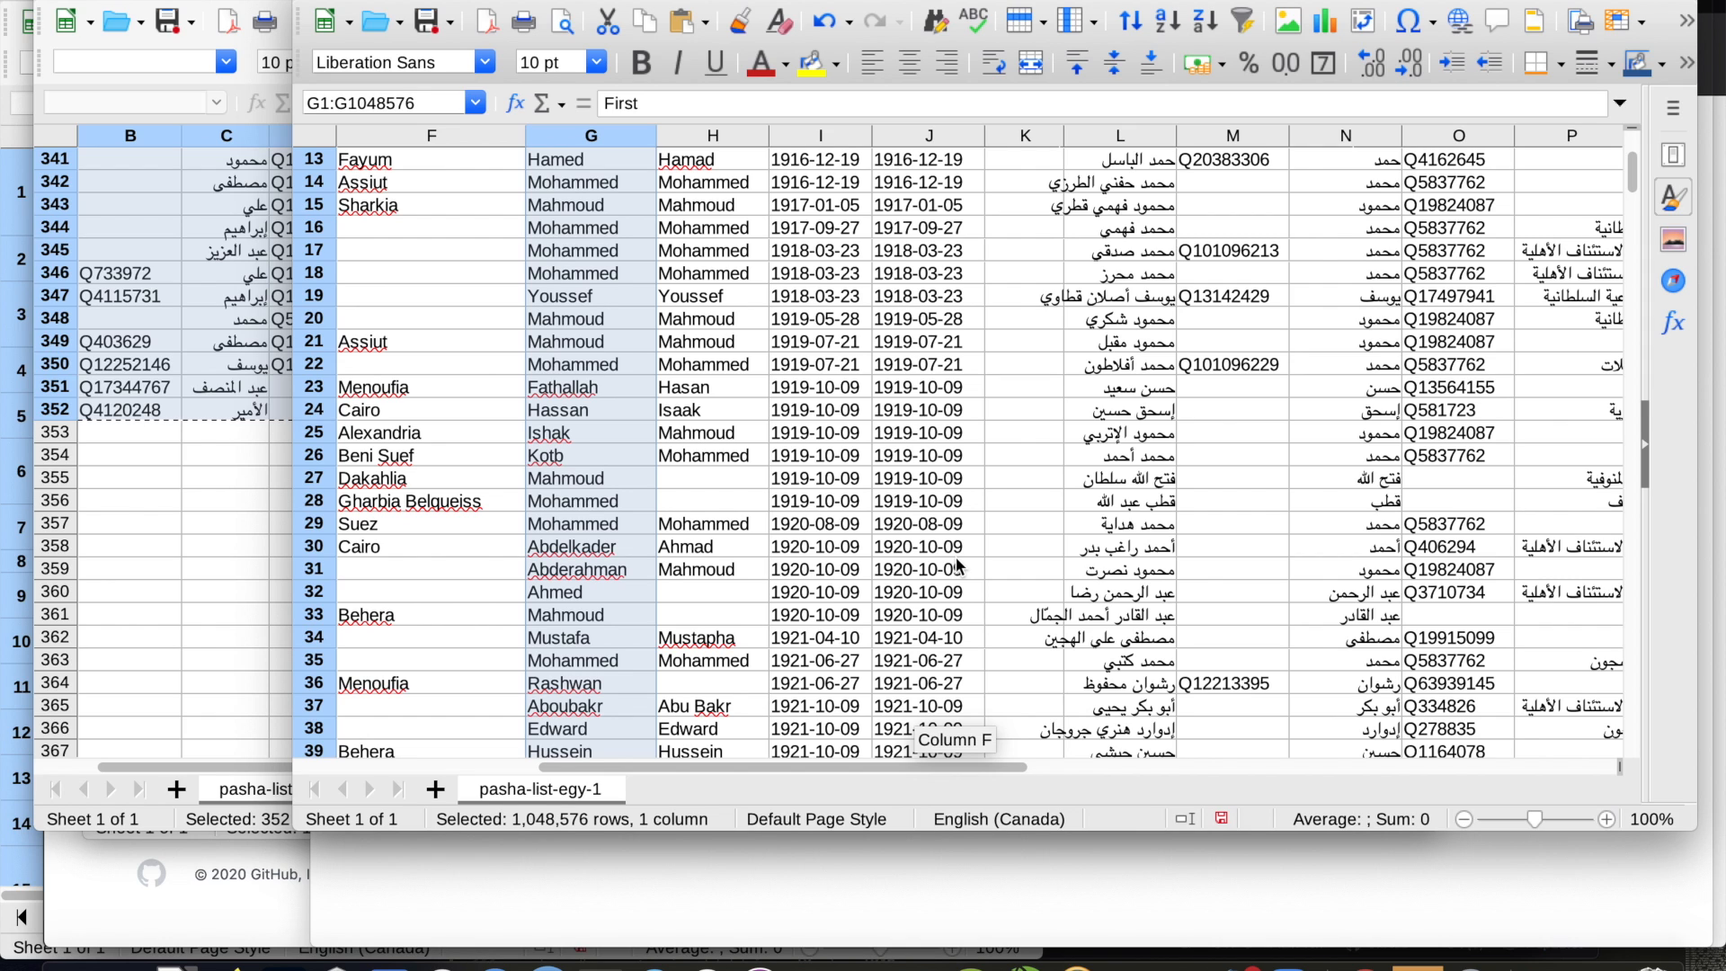